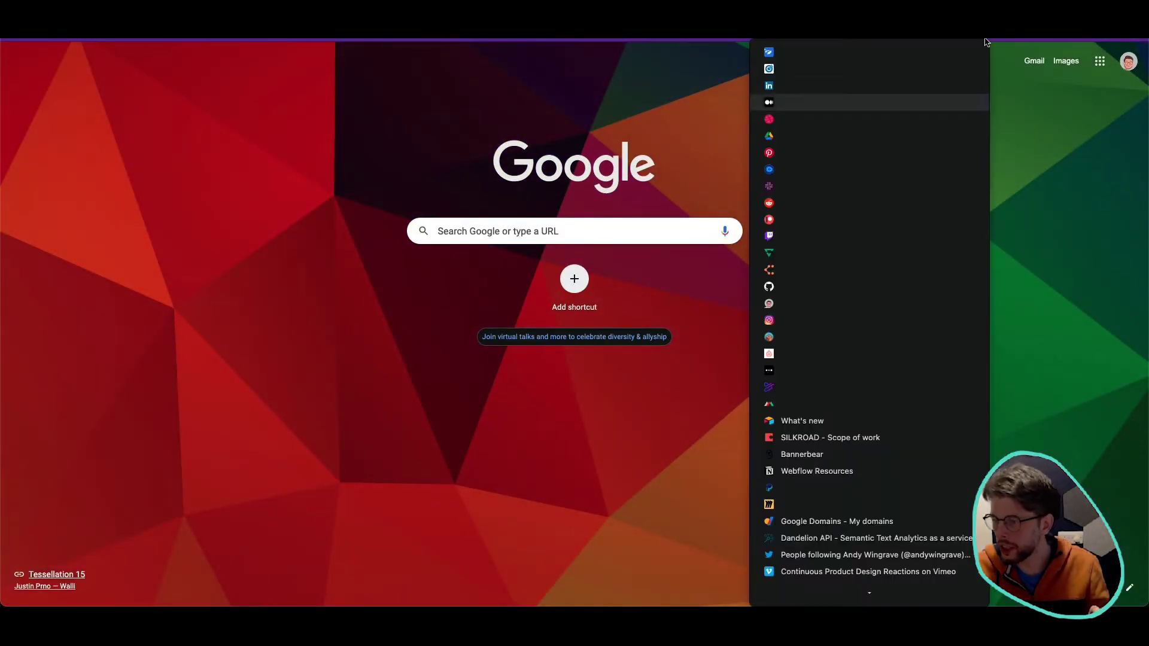
# - Add two fields to the Mockaroo schema and set the first one's type to Car Make
pyautogui.click(913, 430)
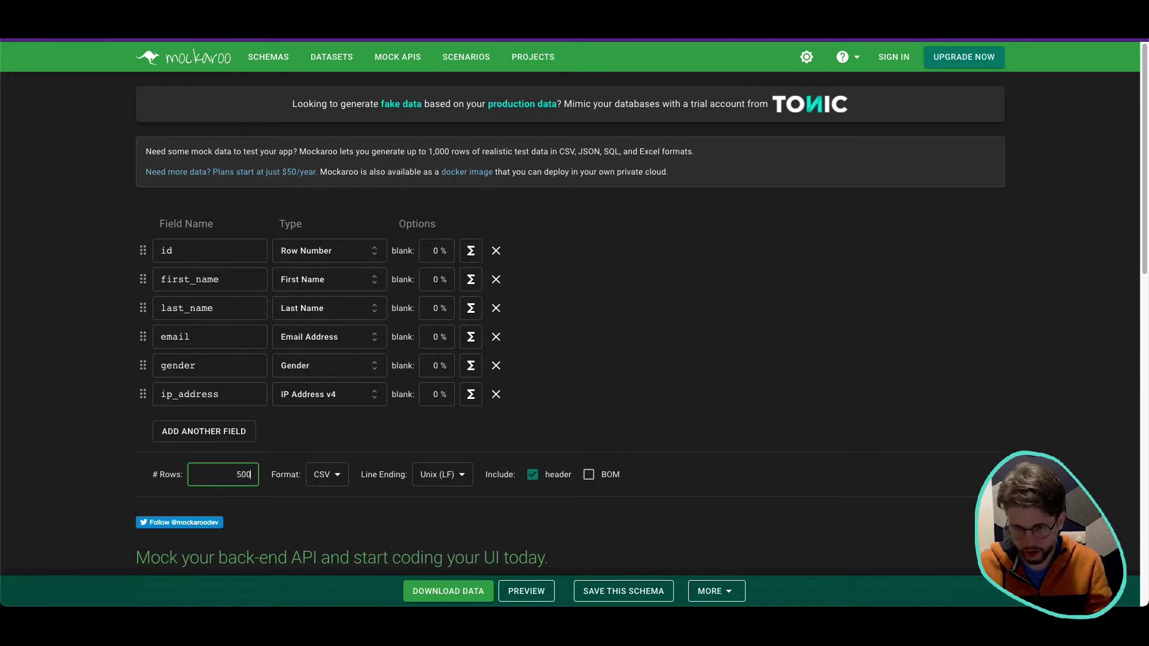
pyautogui.click(184, 430)
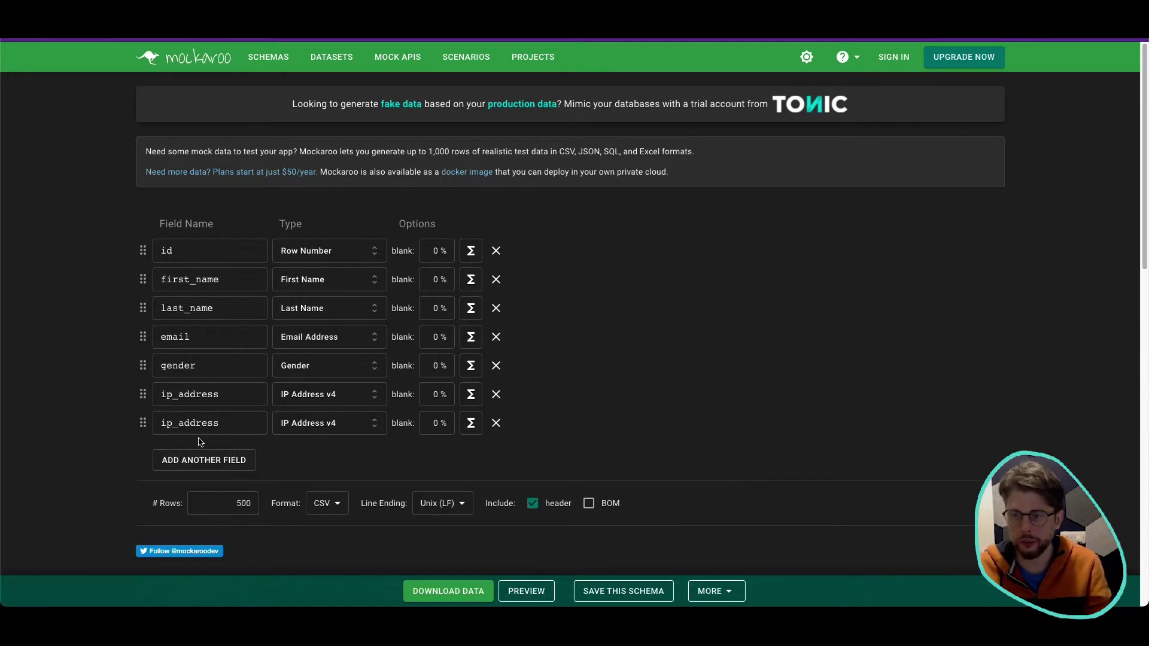
pyautogui.click(242, 466)
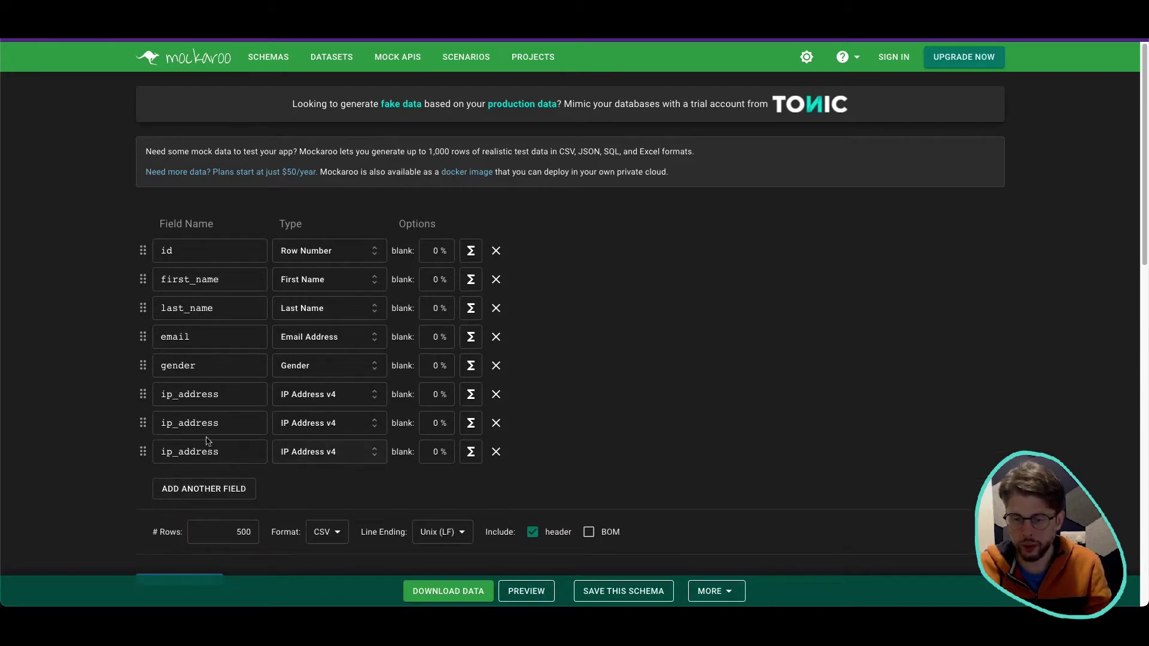
pyautogui.click(228, 431)
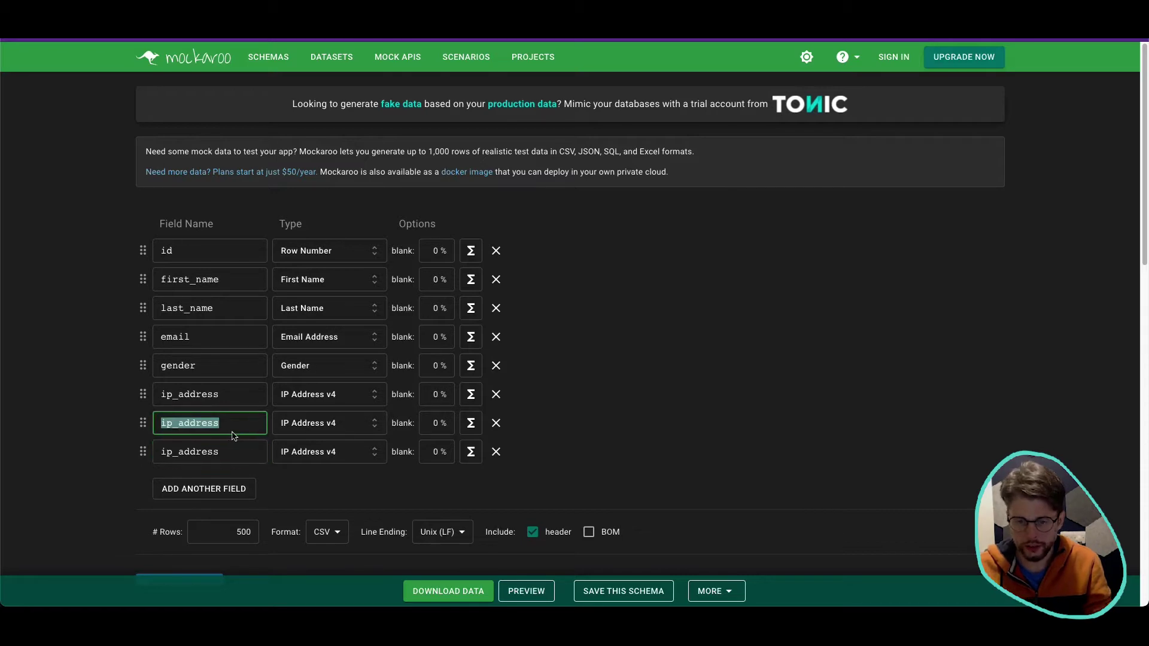
pyautogui.click(279, 431)
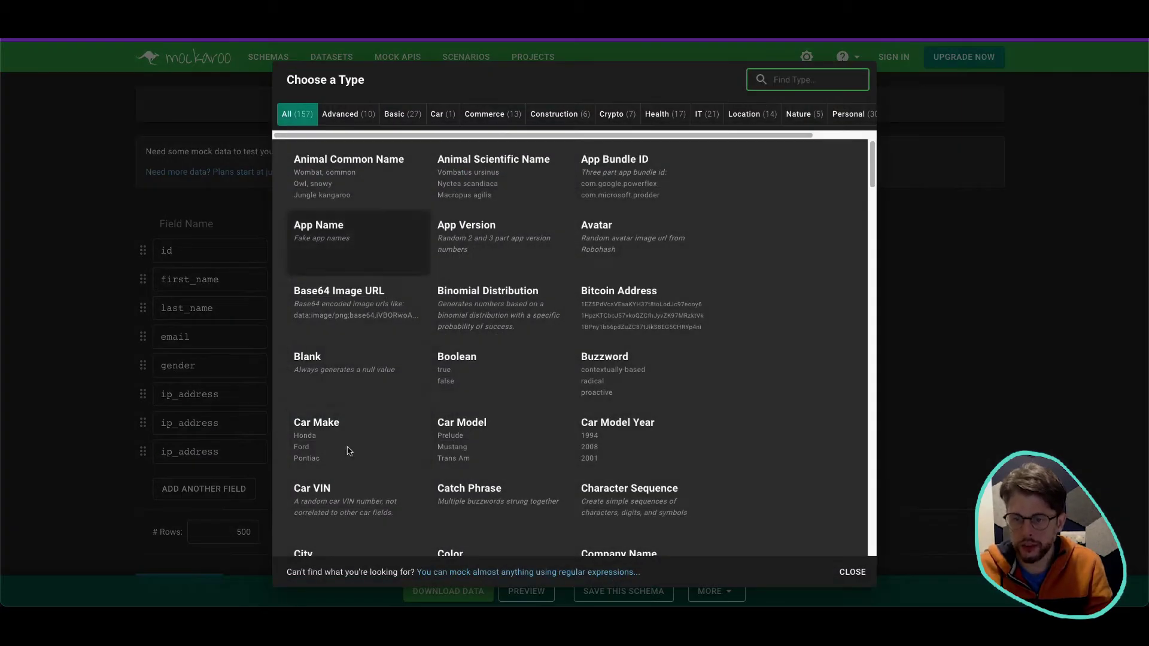
pyautogui.click(356, 451)
pyautogui.click(236, 430)
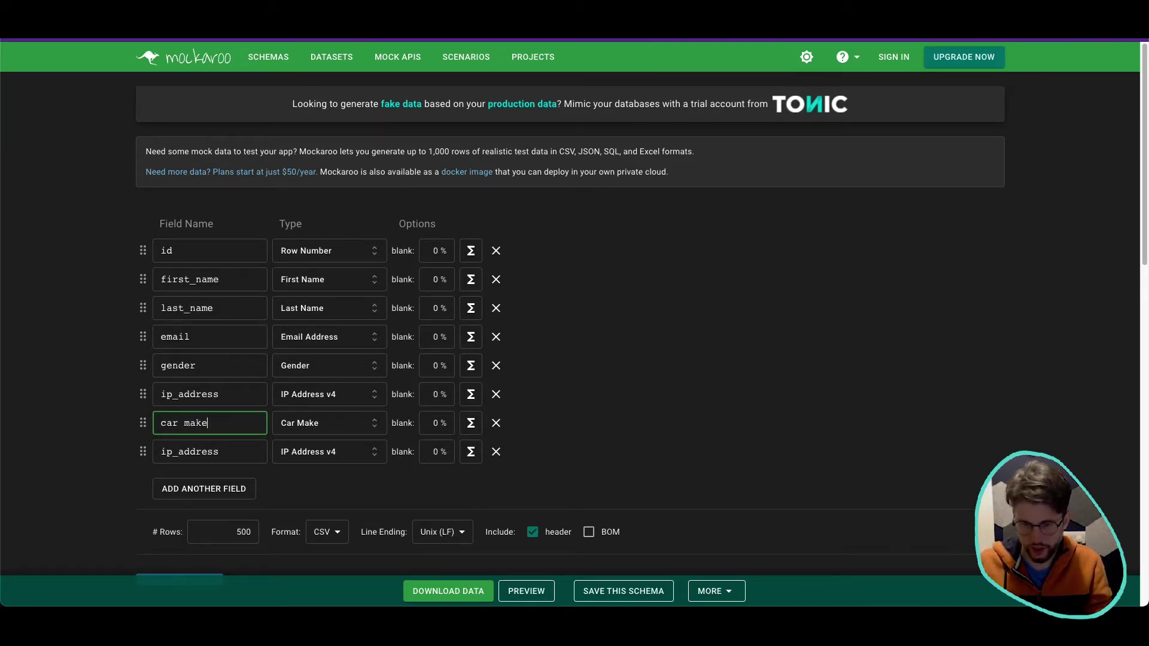
# - Set the last field's type to Animal Common Name and download the mock data as CSV
pyautogui.click(275, 452)
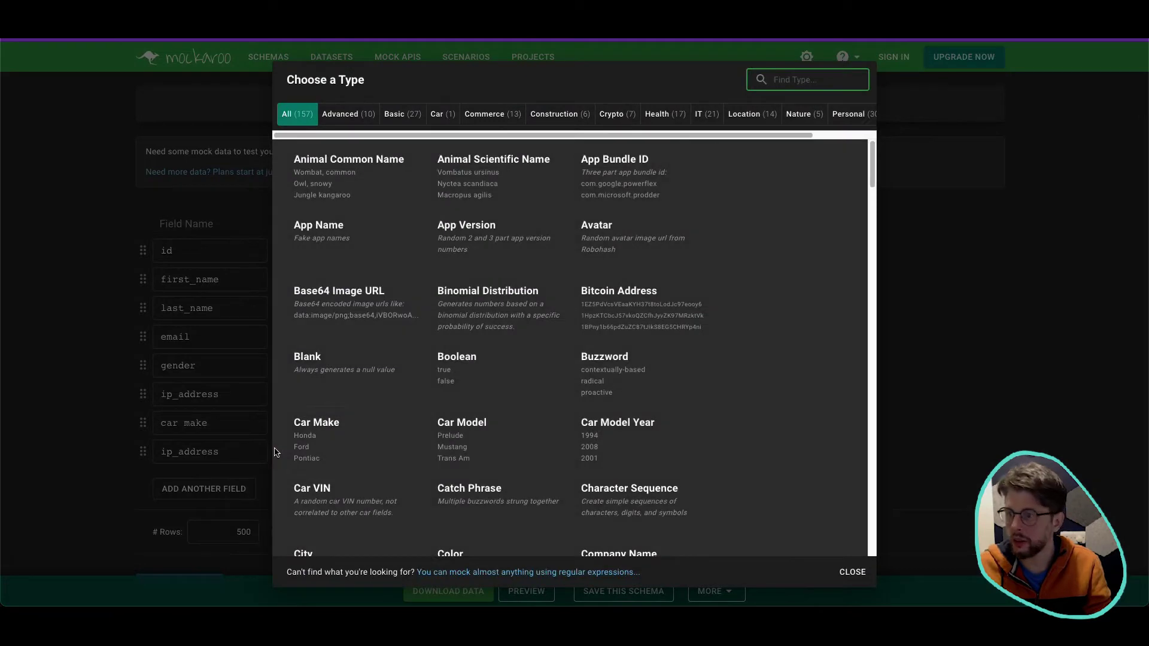
pyautogui.click(349, 175)
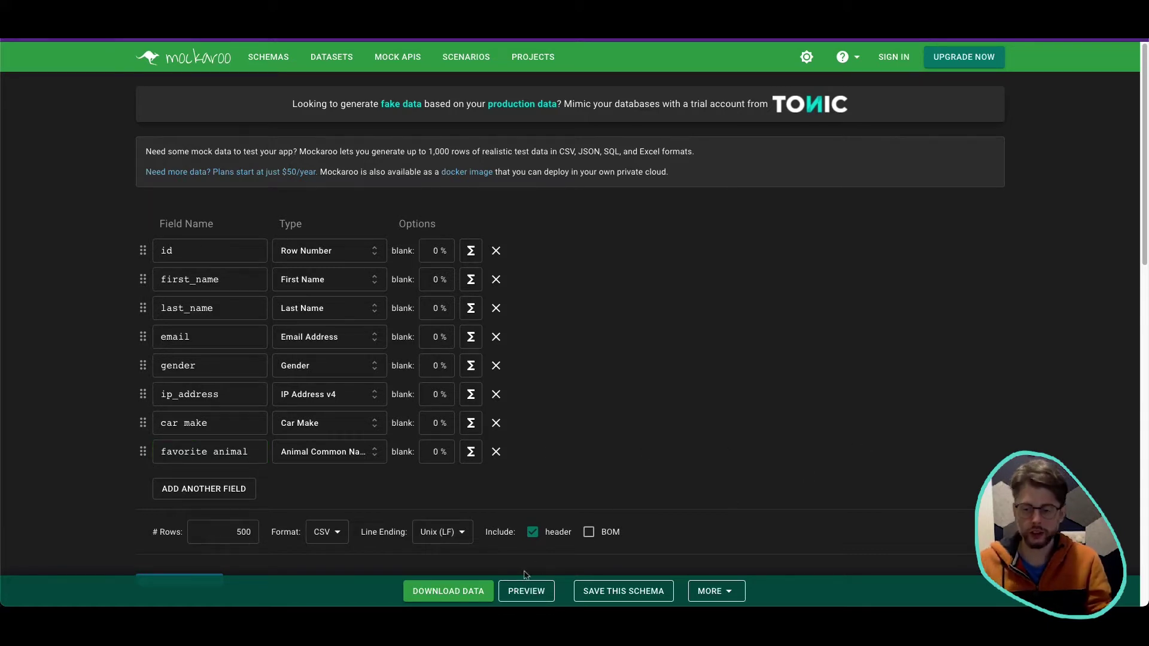
pyautogui.click(452, 600)
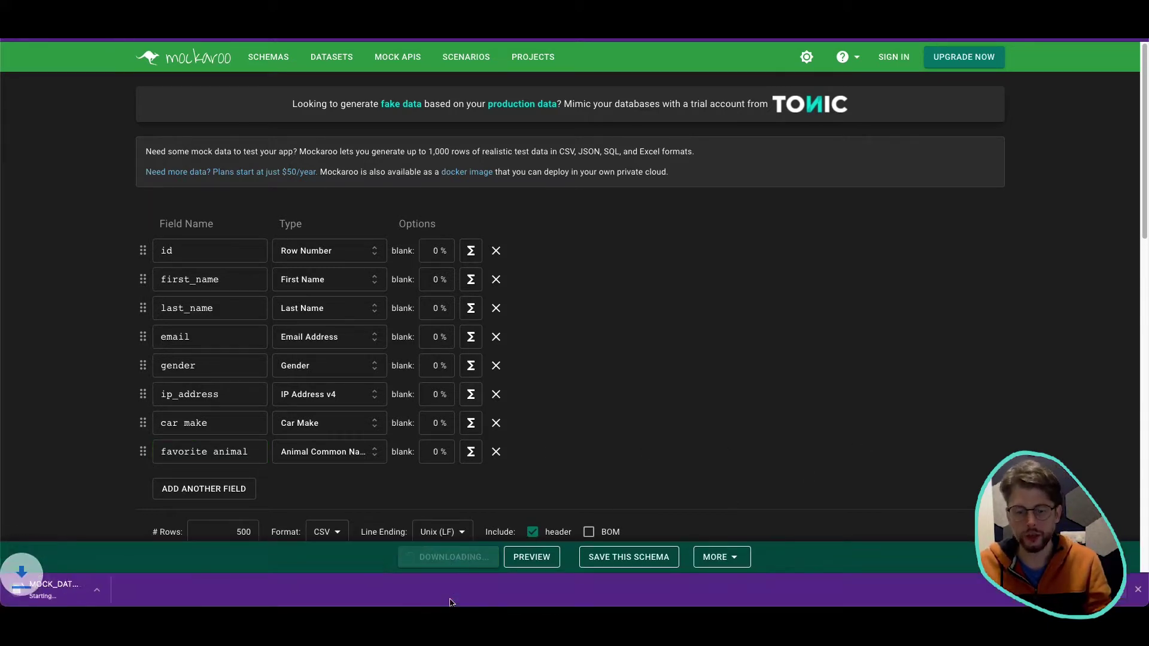
# - Create a new empty Table 2 in the Airtable base
pyautogui.hotkey('ctrl', 'Tab')
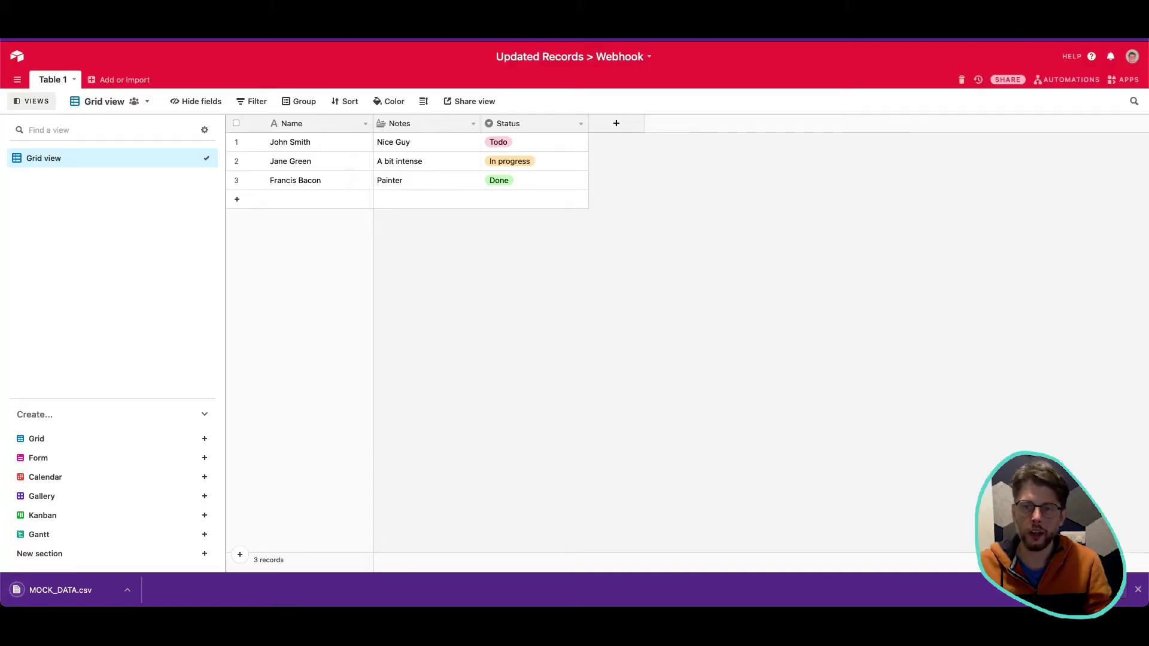
pyautogui.click(127, 76)
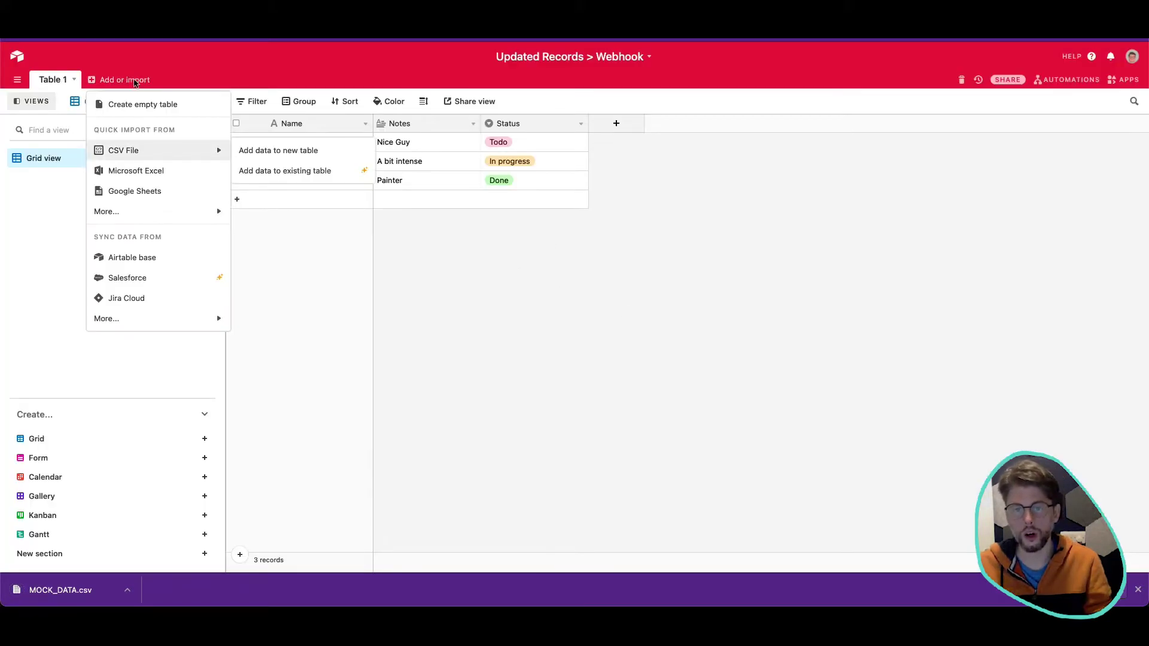
pyautogui.click(173, 109)
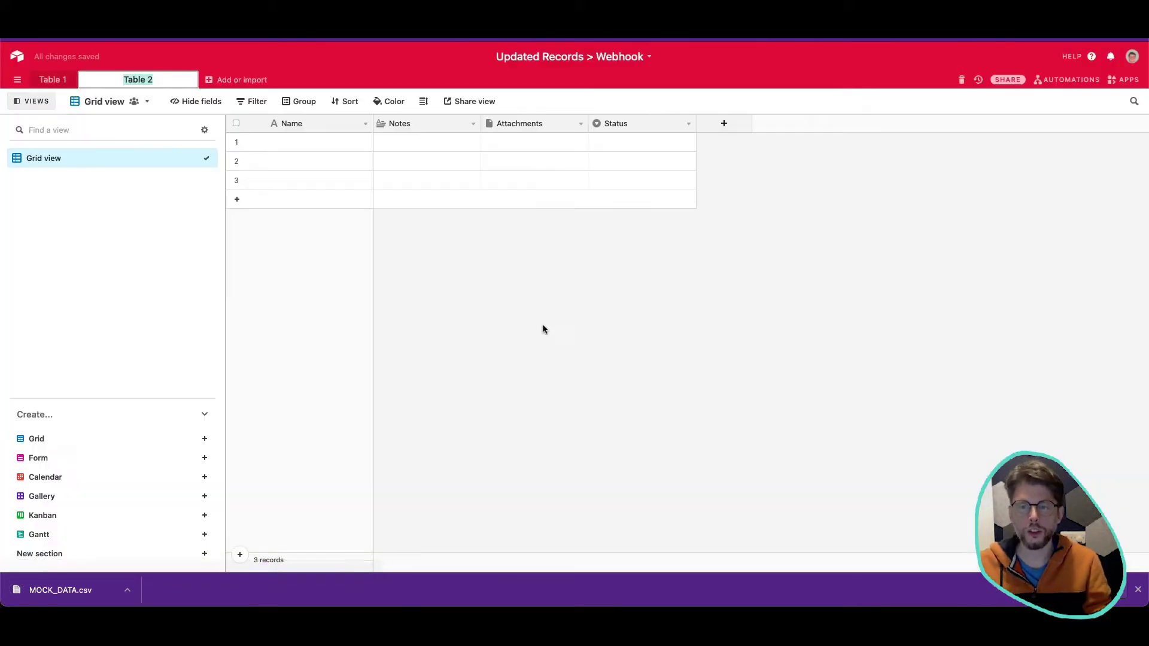
pyautogui.click(526, 322)
# - Import MOCK_DATA.csv as a new table, keeping the auto-detected field types
pyautogui.click(172, 81)
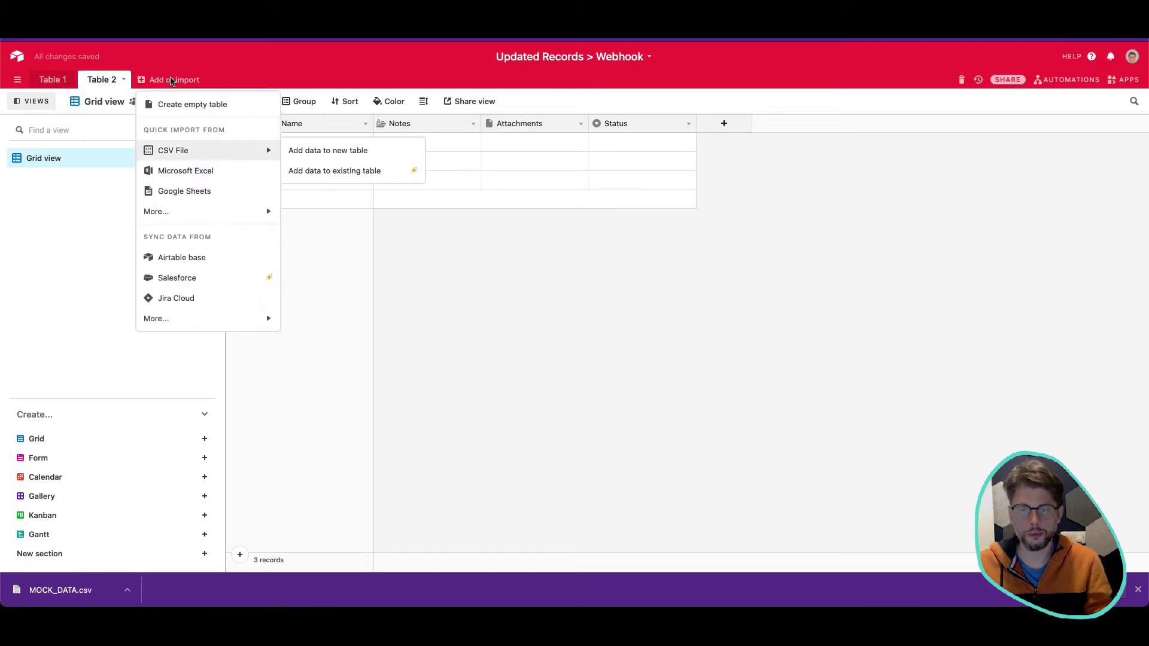
pyautogui.click(386, 149)
pyautogui.press('F11')
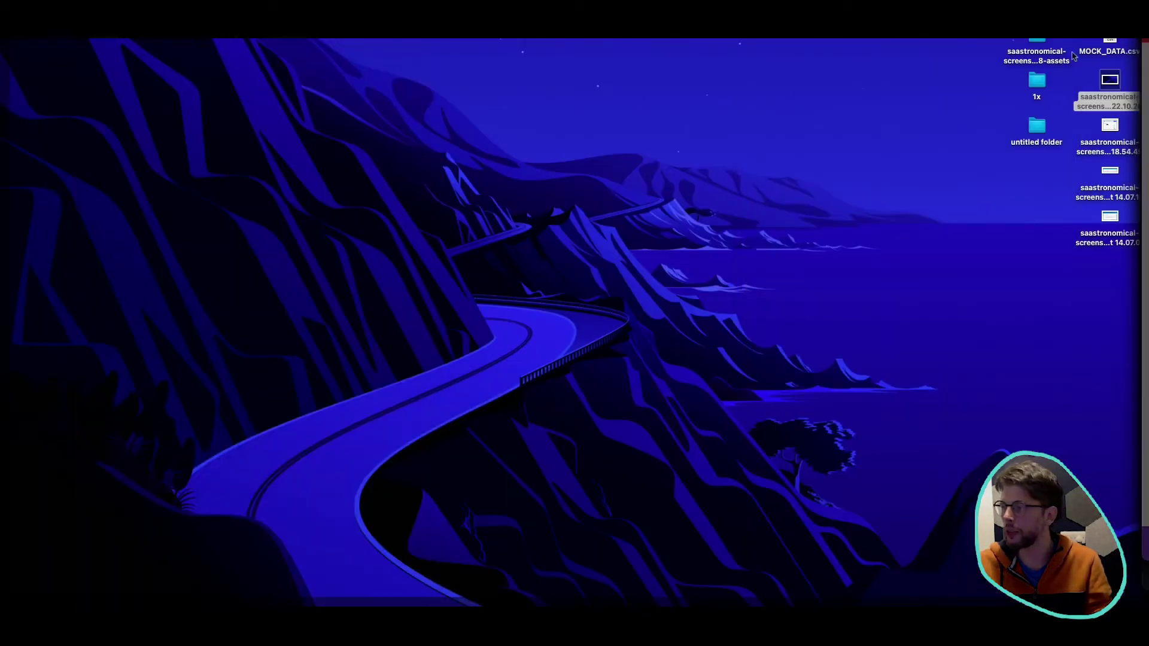
pyautogui.press('F11')
pyautogui.moveTo(1088, 53); pyautogui.dragTo(726, 366)
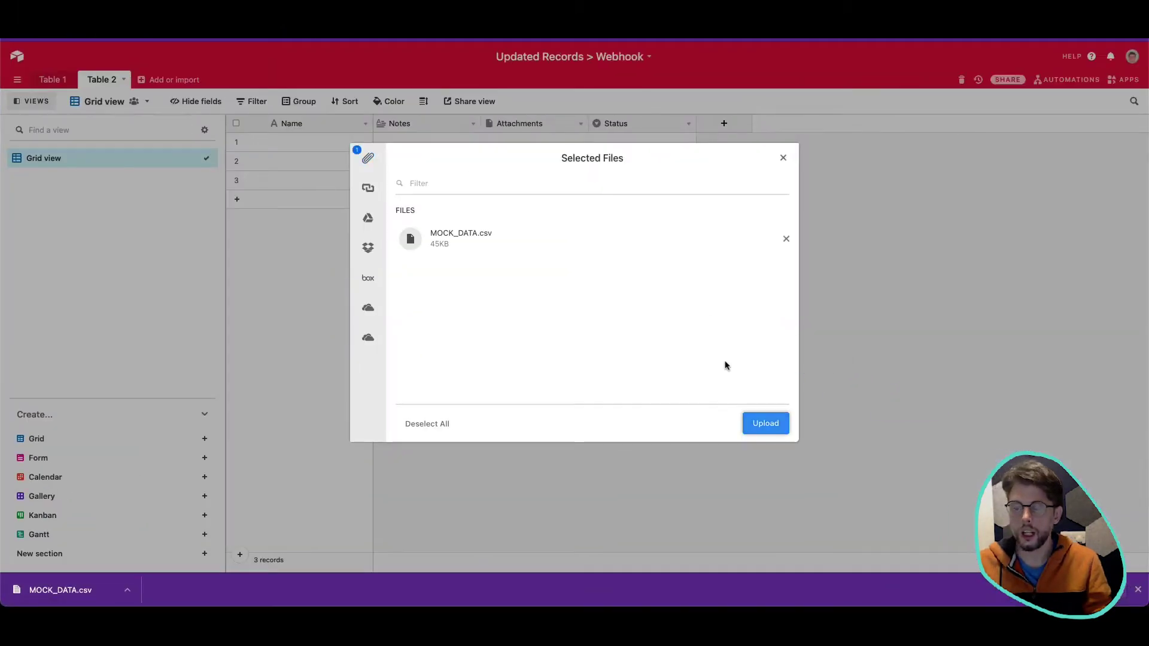
pyautogui.click(783, 425)
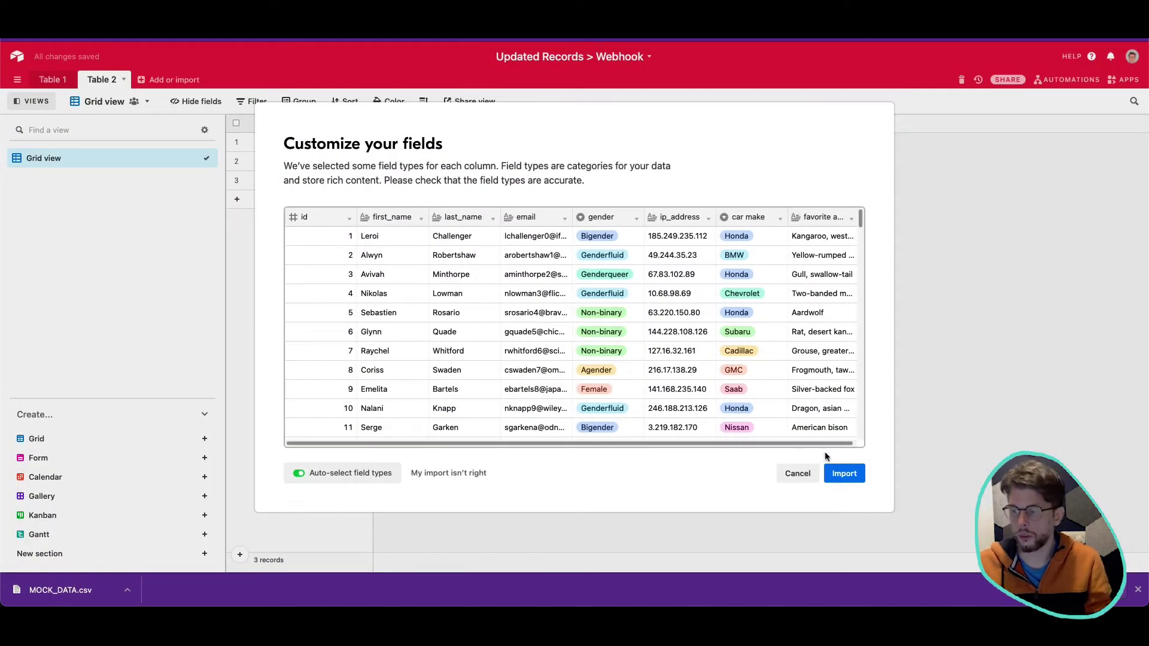
pyautogui.click(860, 476)
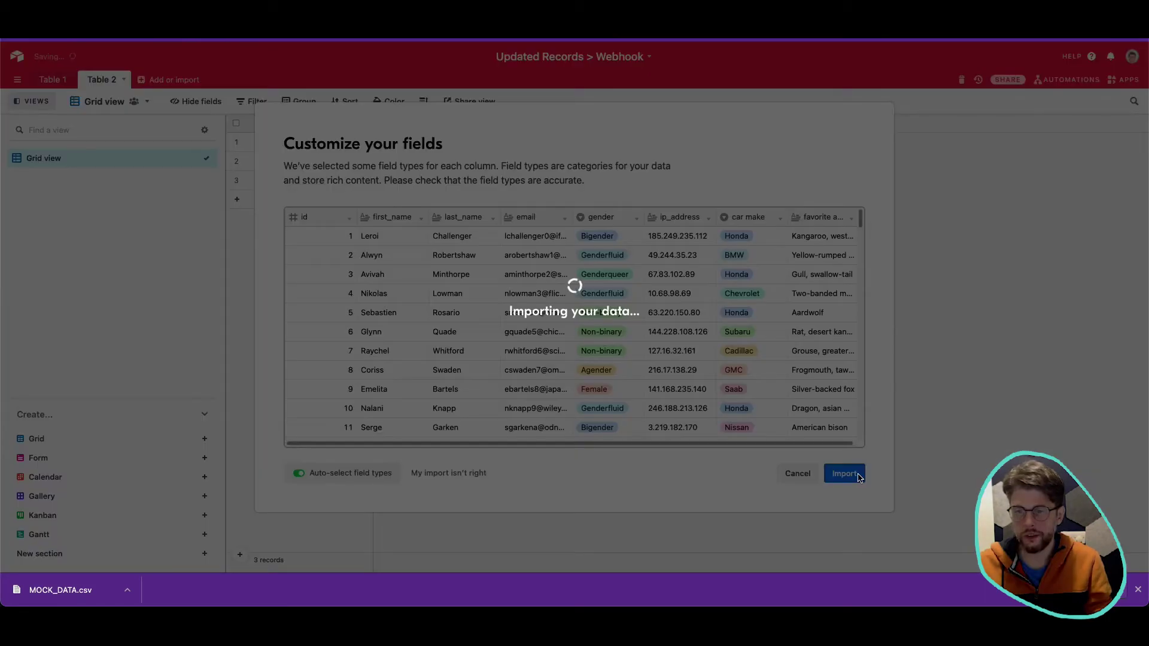
# - Delete the empty Table 2 and the original Table 1, keeping only the imported table
pyautogui.scroll(-2, 657, 192)
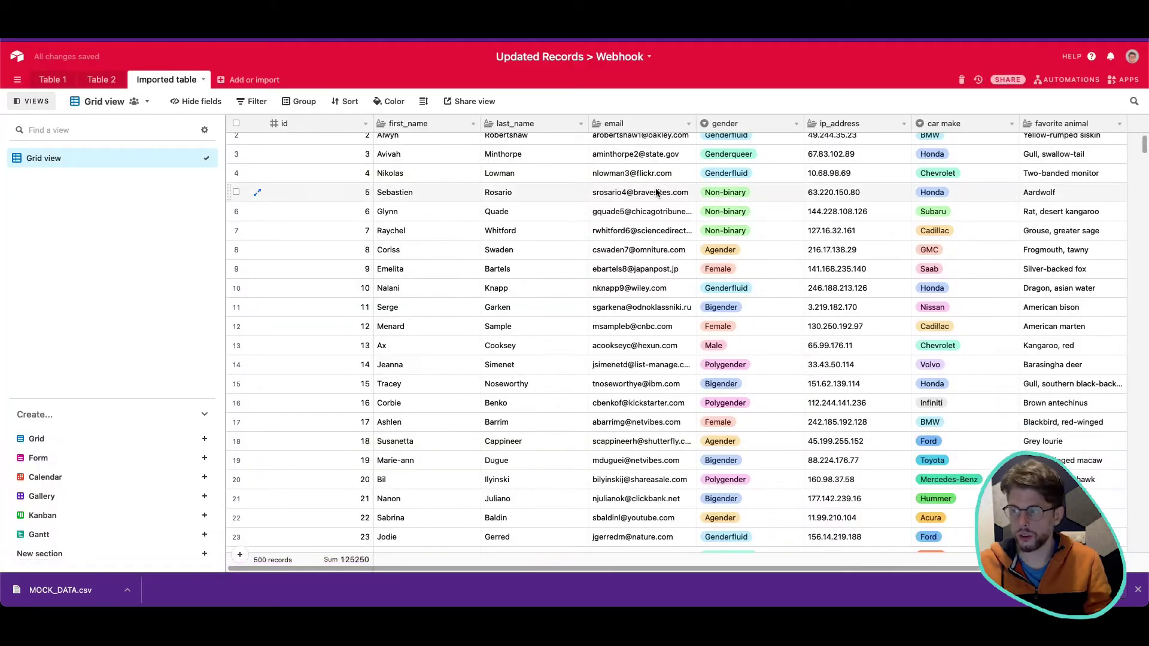
pyautogui.hscroll(3, 657, 191)
pyautogui.scroll(-20, 656, 192)
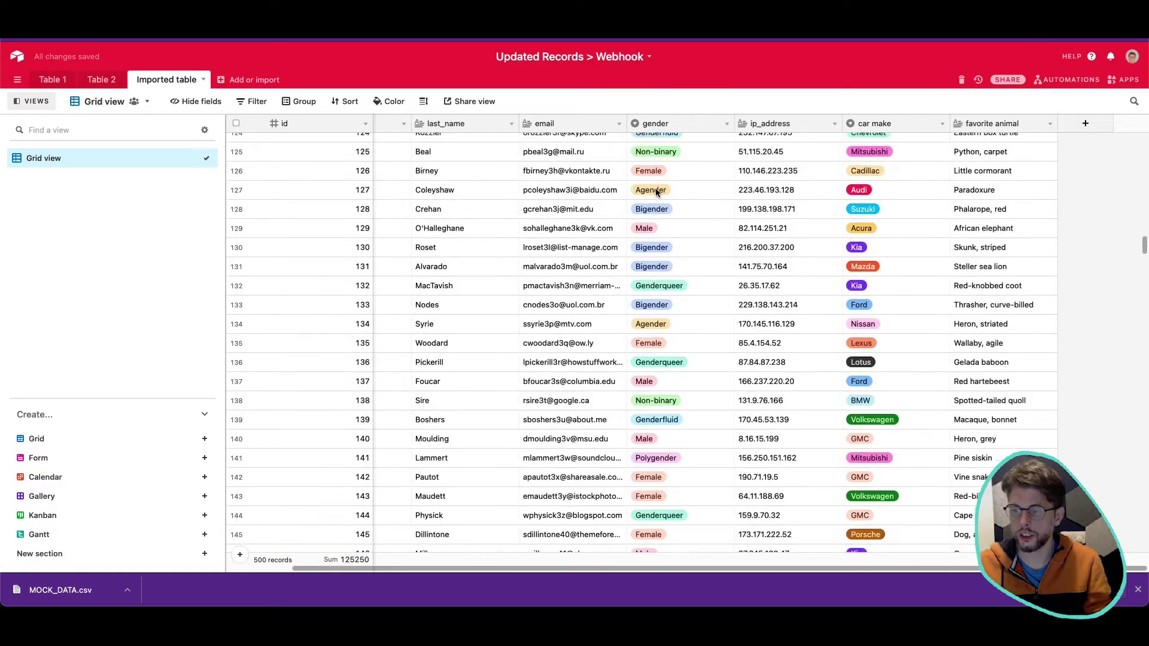
pyautogui.scroll(20, 656, 191)
pyautogui.scroll(5, 656, 191)
pyautogui.hscroll(-3, 656, 190)
pyautogui.click(99, 79)
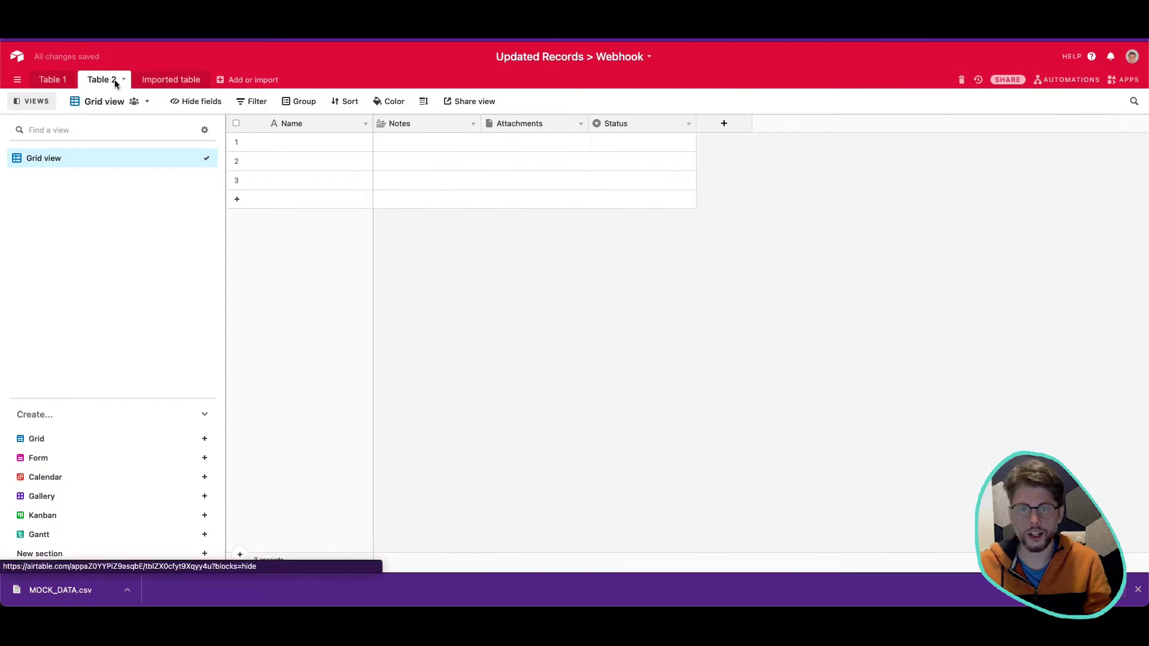
pyautogui.click(121, 81)
pyautogui.click(142, 195)
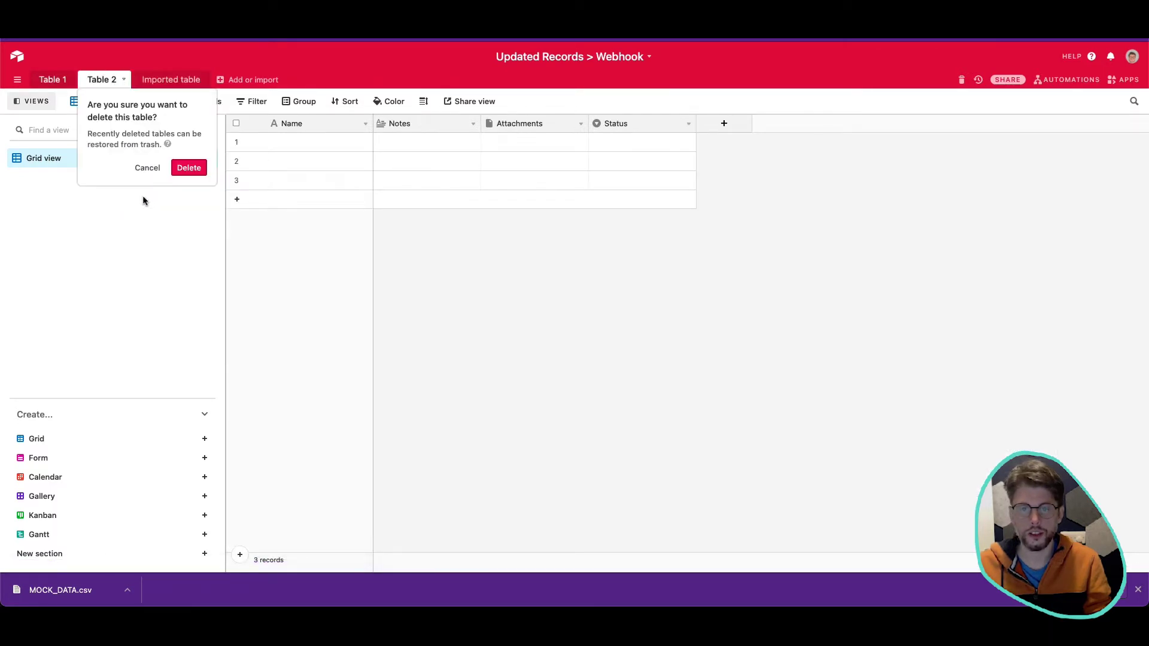
pyautogui.click(189, 168)
pyautogui.click(73, 79)
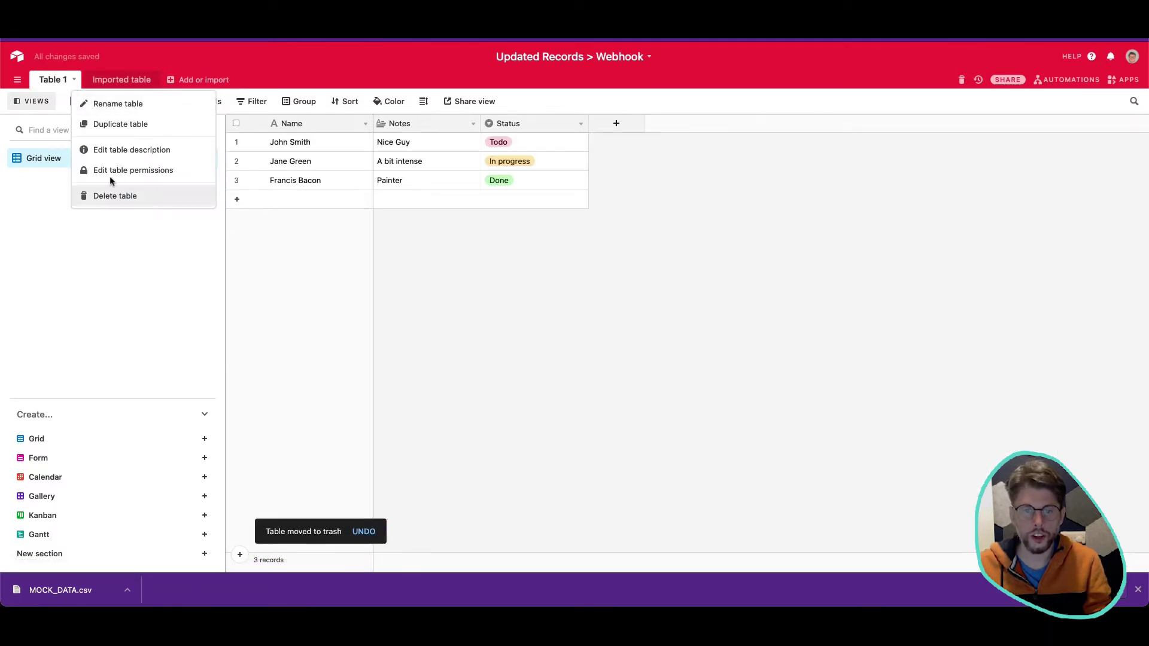
pyautogui.click(116, 195)
pyautogui.click(140, 168)
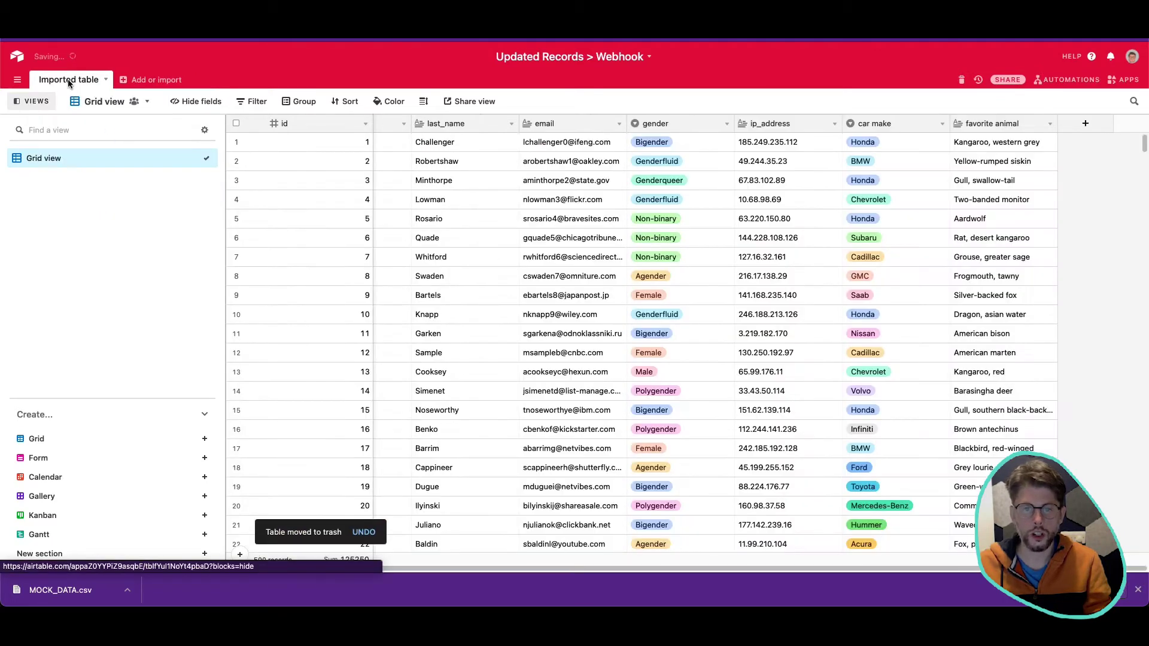
# - Narrow the first_name column and delete the gender and ip_address fields
pyautogui.scroll(-10, 640, 341)
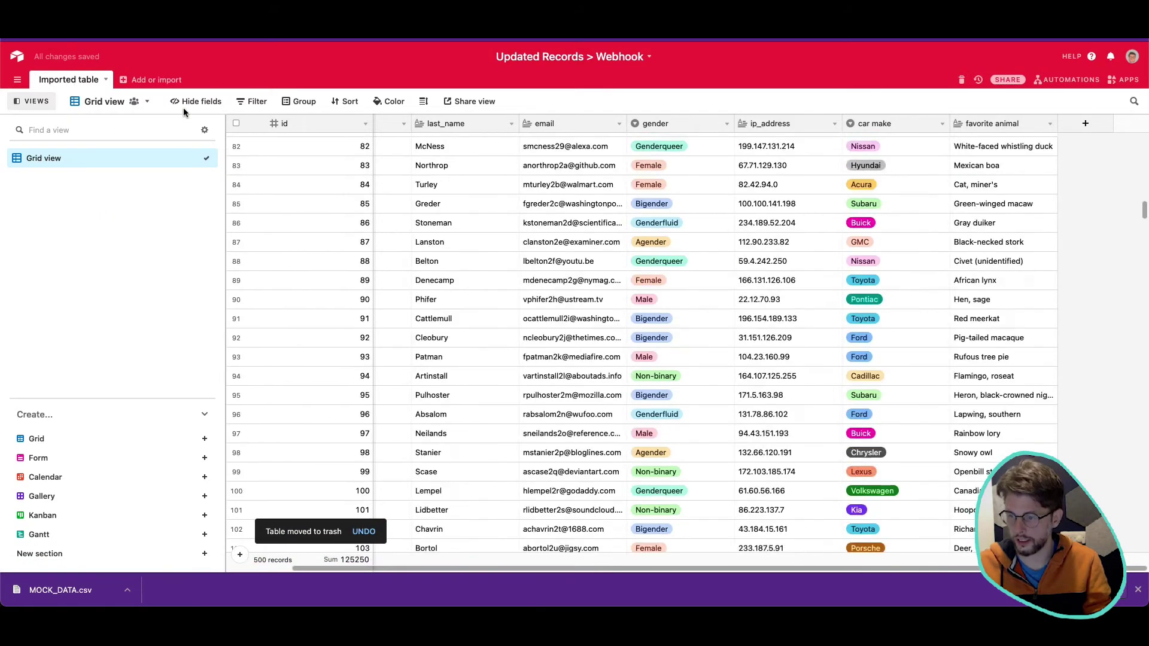
pyautogui.scroll(10, 641, 341)
pyautogui.moveTo(676, 237); pyautogui.dragTo(715, 362)
pyautogui.click(744, 373)
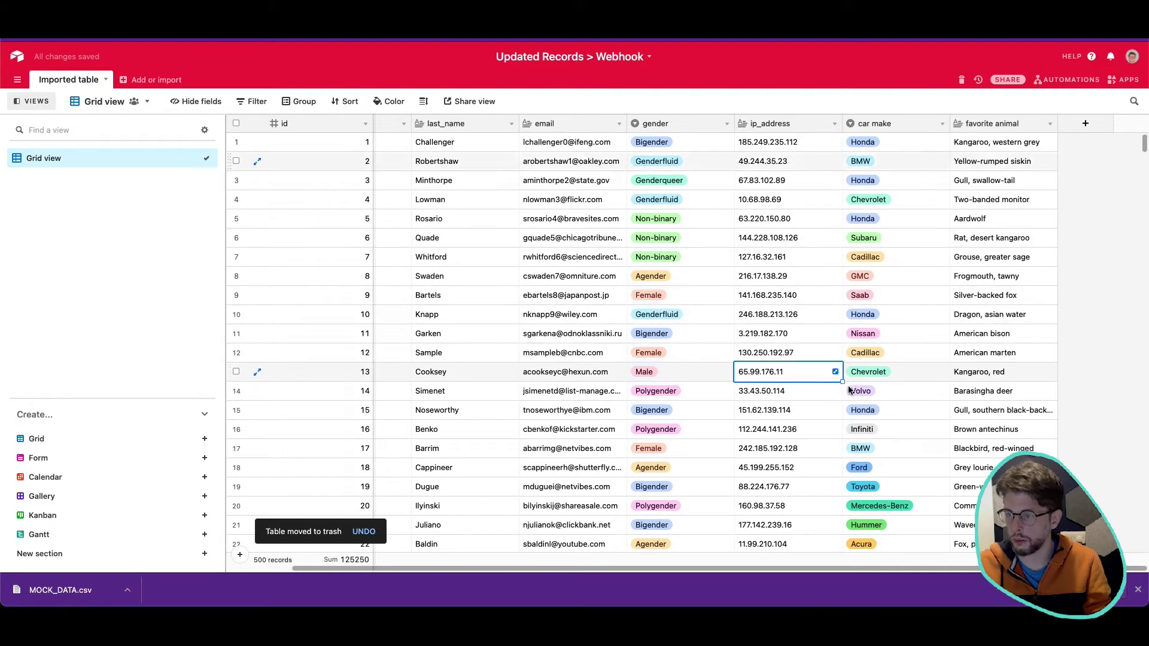
pyautogui.click(778, 257)
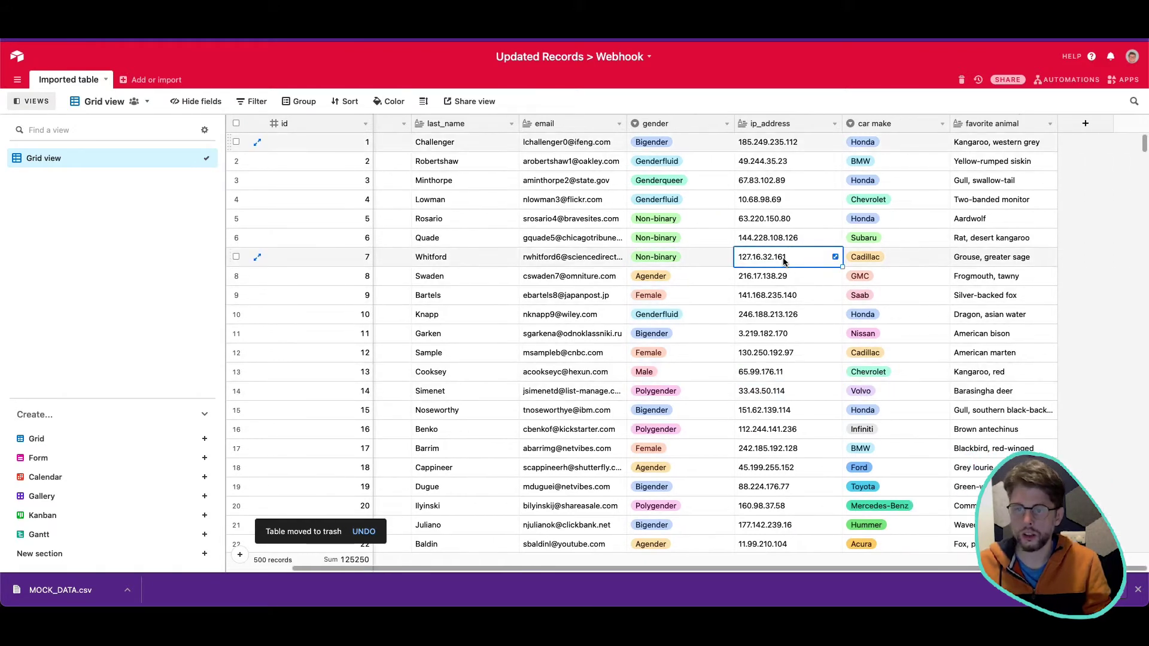
pyautogui.hscroll(-2, 532, 152)
pyautogui.moveTo(479, 127); pyautogui.dragTo(432, 124)
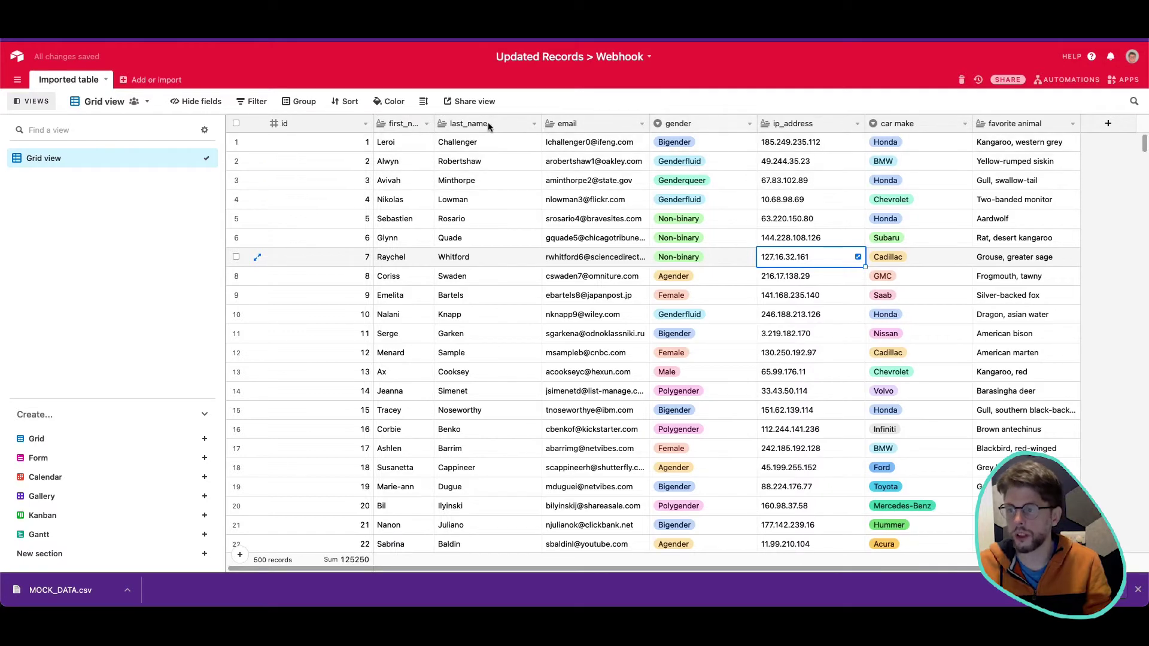
pyautogui.click(749, 124)
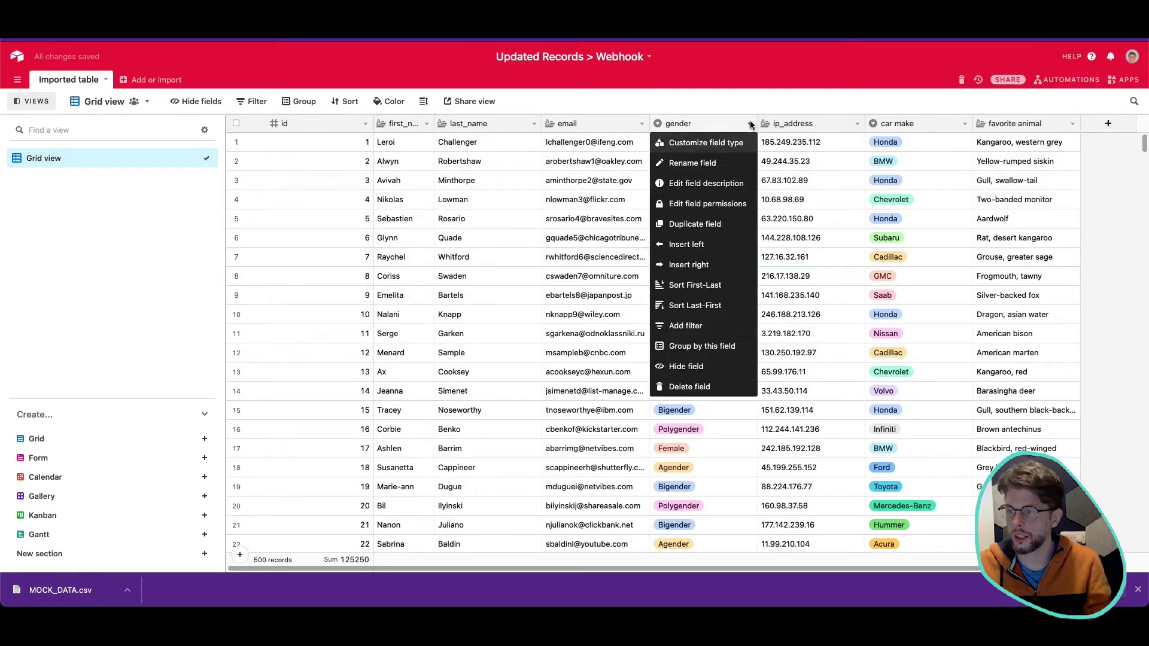
pyautogui.click(708, 388)
pyautogui.click(751, 124)
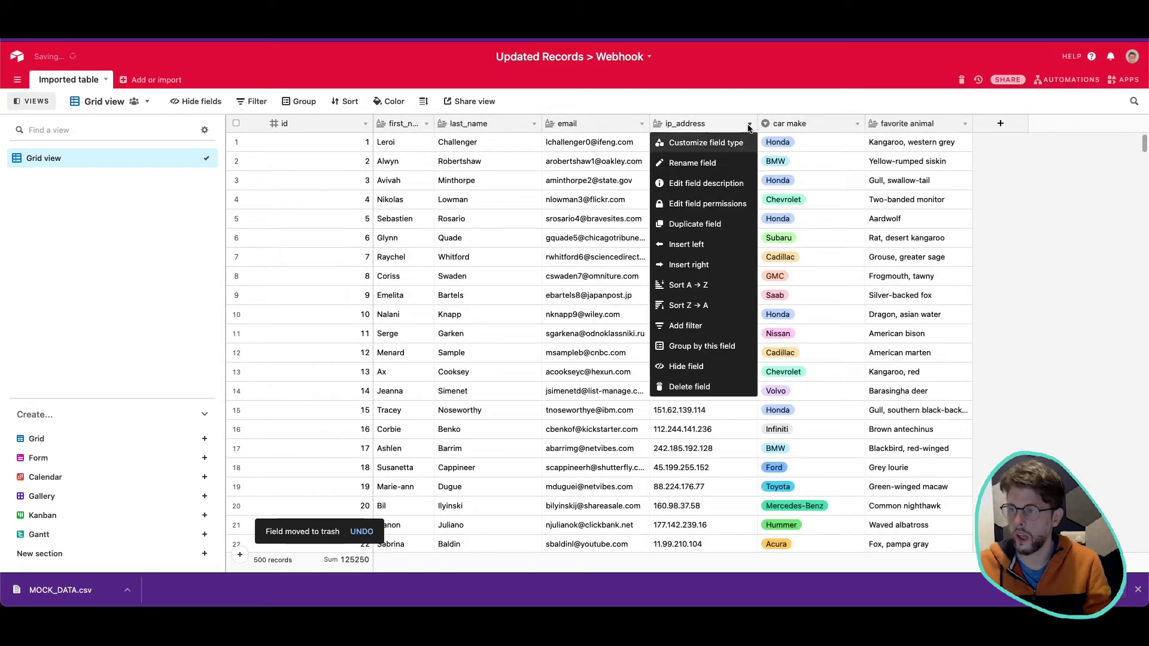
pyautogui.click(663, 390)
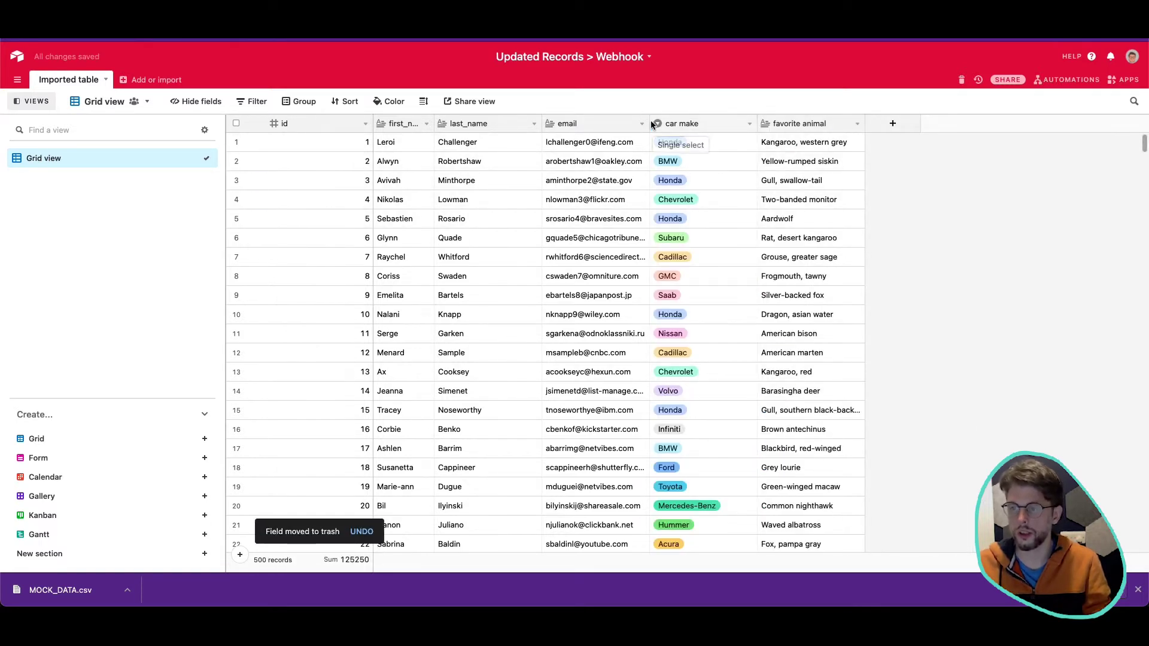
# - Widen the email column, narrow the id column, and select the first_name column
pyautogui.moveTo(650, 123); pyautogui.dragTo(683, 122)
pyautogui.moveTo(372, 124); pyautogui.dragTo(398, 126)
pyautogui.click(429, 123)
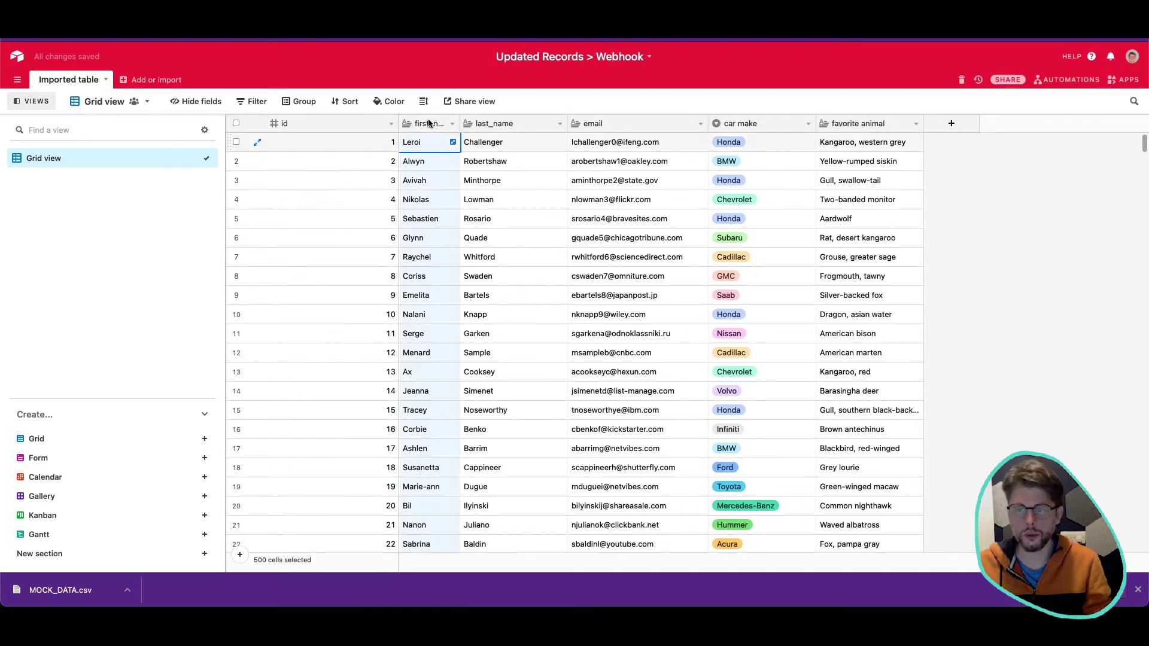
# - Rename the id field to Full Name and change its type to Formula
pyautogui.click(389, 150)
pyautogui.doubleClick(365, 127)
pyautogui.write('f')
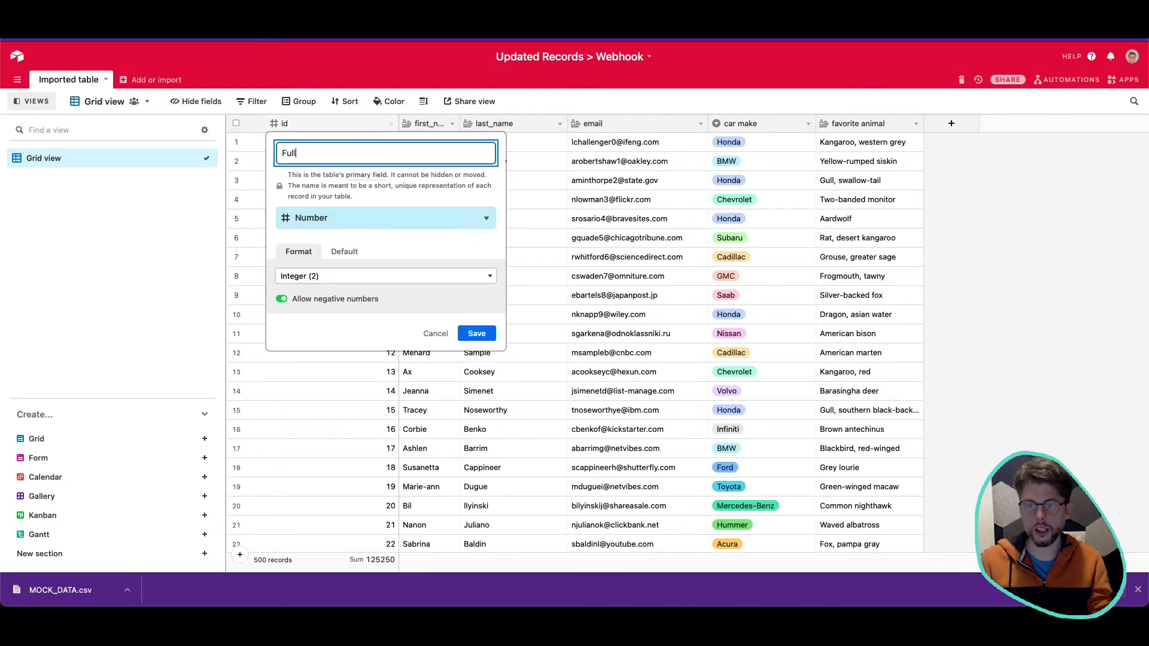
pyautogui.click(436, 221)
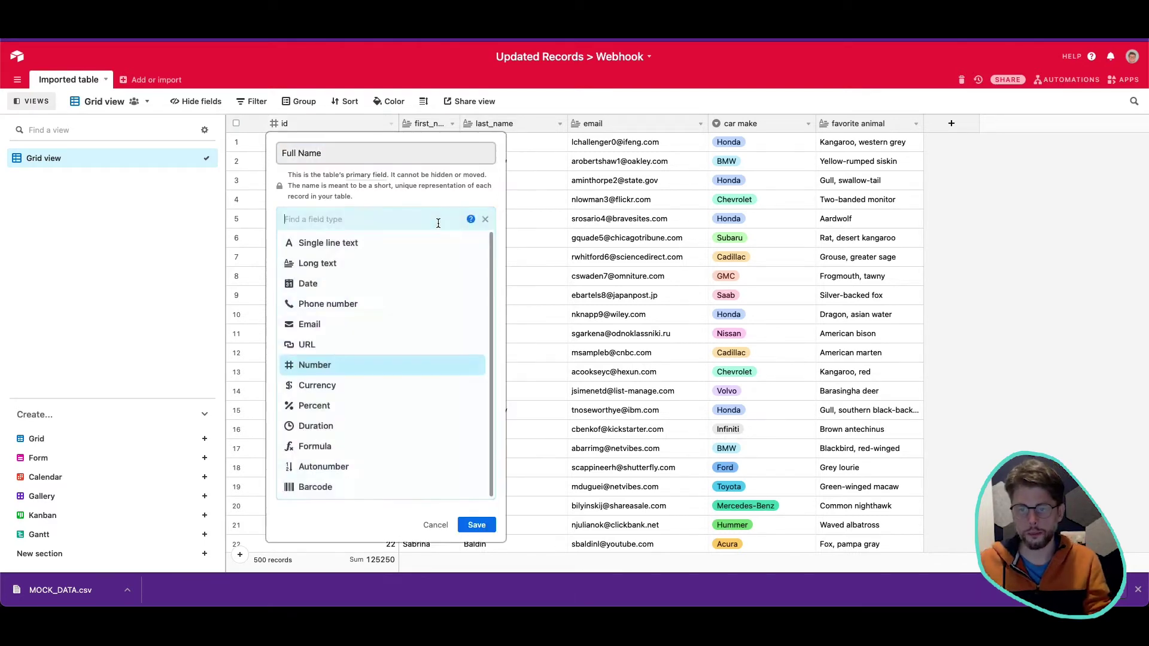
pyautogui.write('form')
pyautogui.click(436, 242)
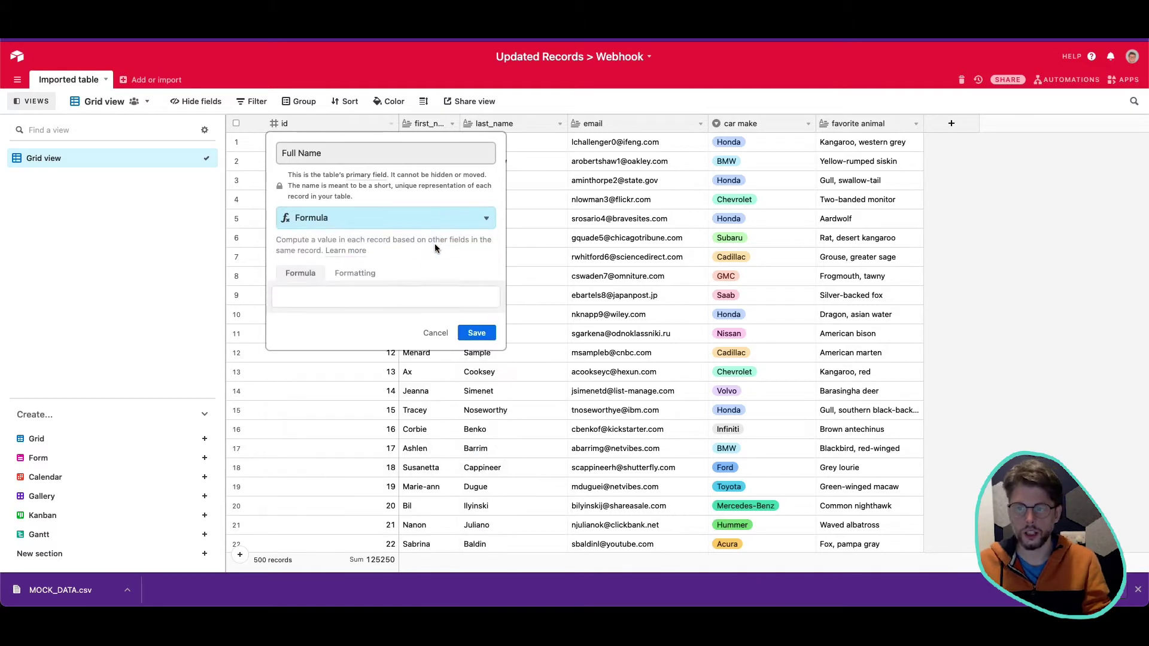
# - Enter the formula first_name & " " & last_name, save it, and narrow the last_name column
pyautogui.click(381, 299)
pyautogui.write('fu')
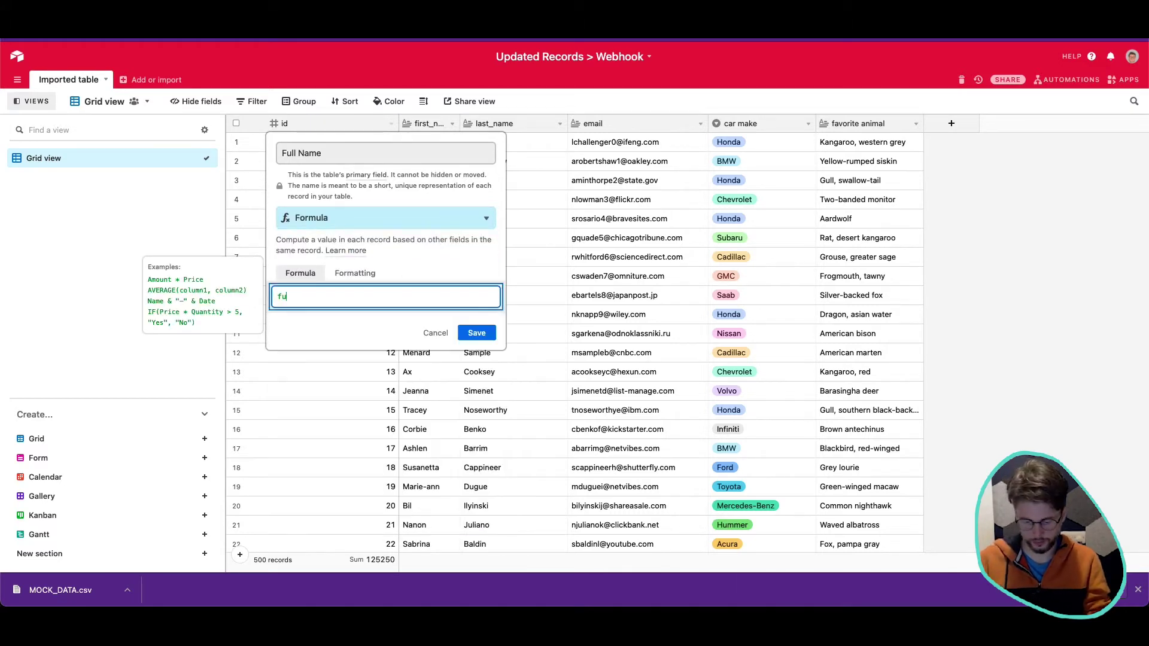
pyautogui.write('r')
pyautogui.press('BackSpace')
pyautogui.press('BackSpace')
pyautogui.write('irs')
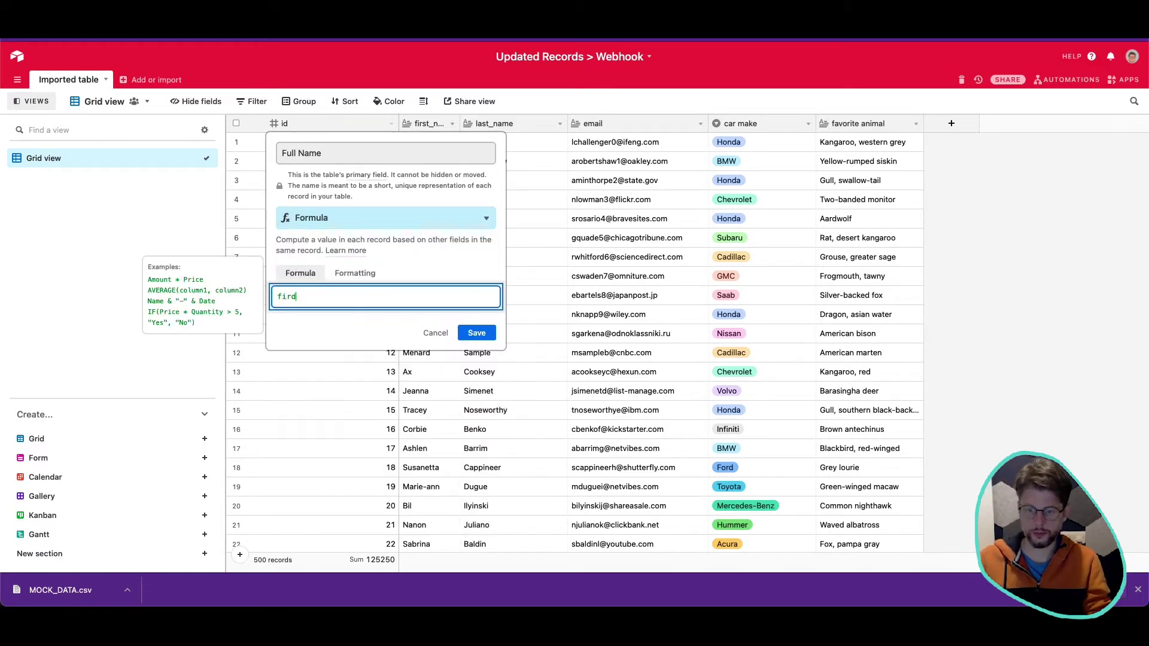
pyautogui.press('Return')
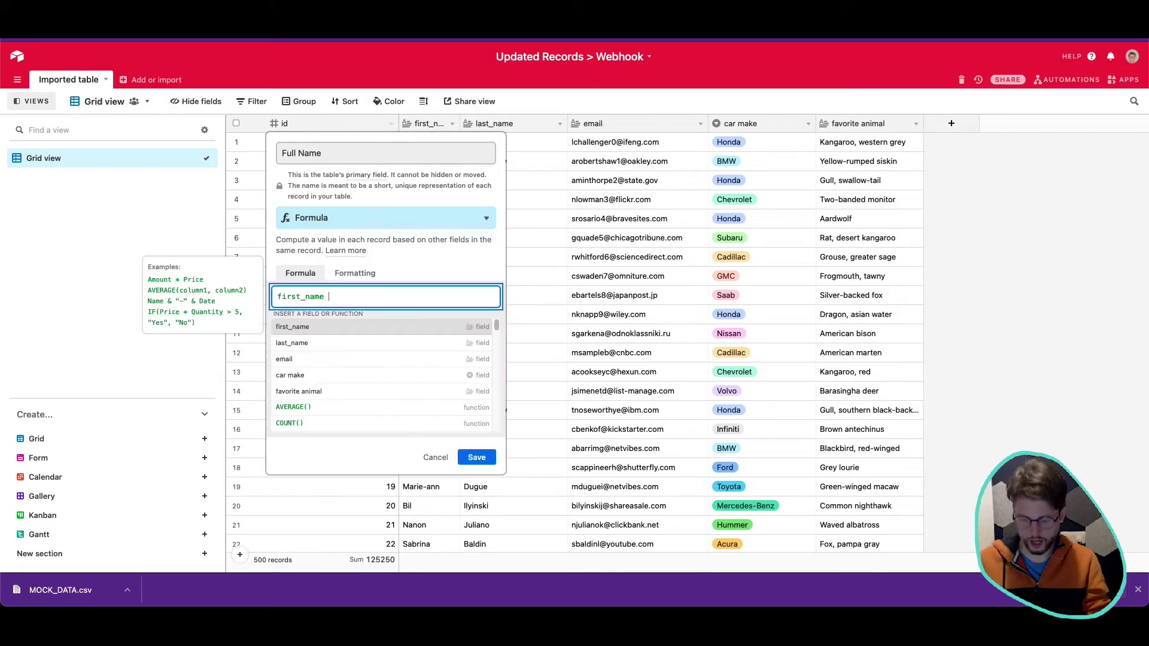
pyautogui.write('& " " ')
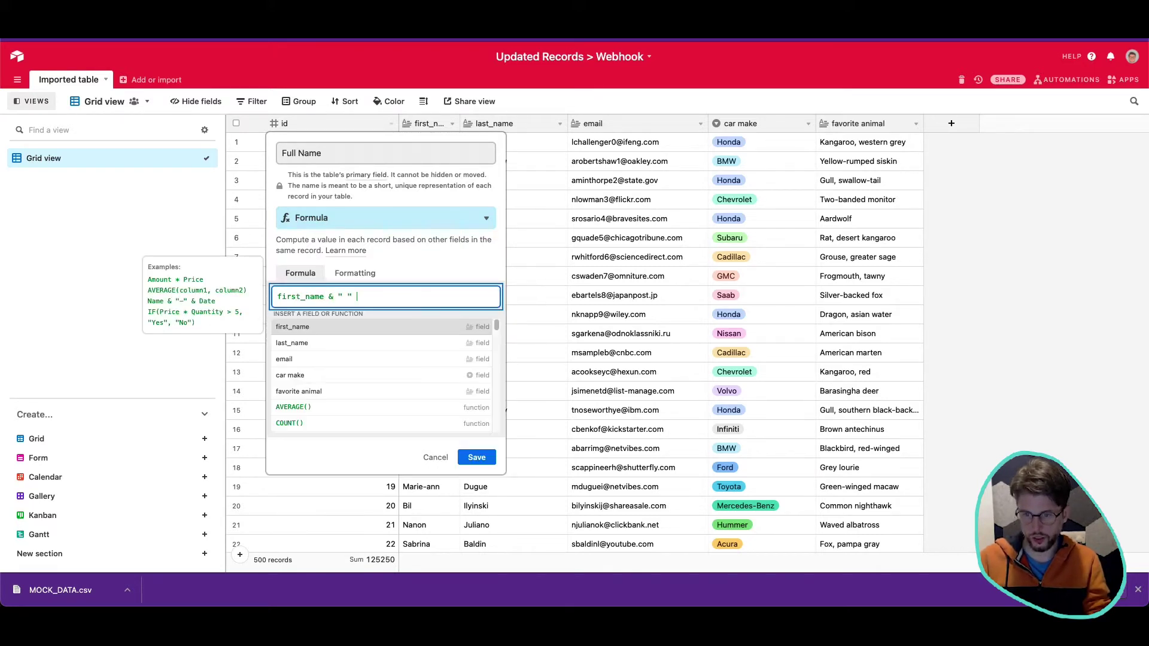
pyautogui.write('&')
pyautogui.press('Down')
pyautogui.press('Return')
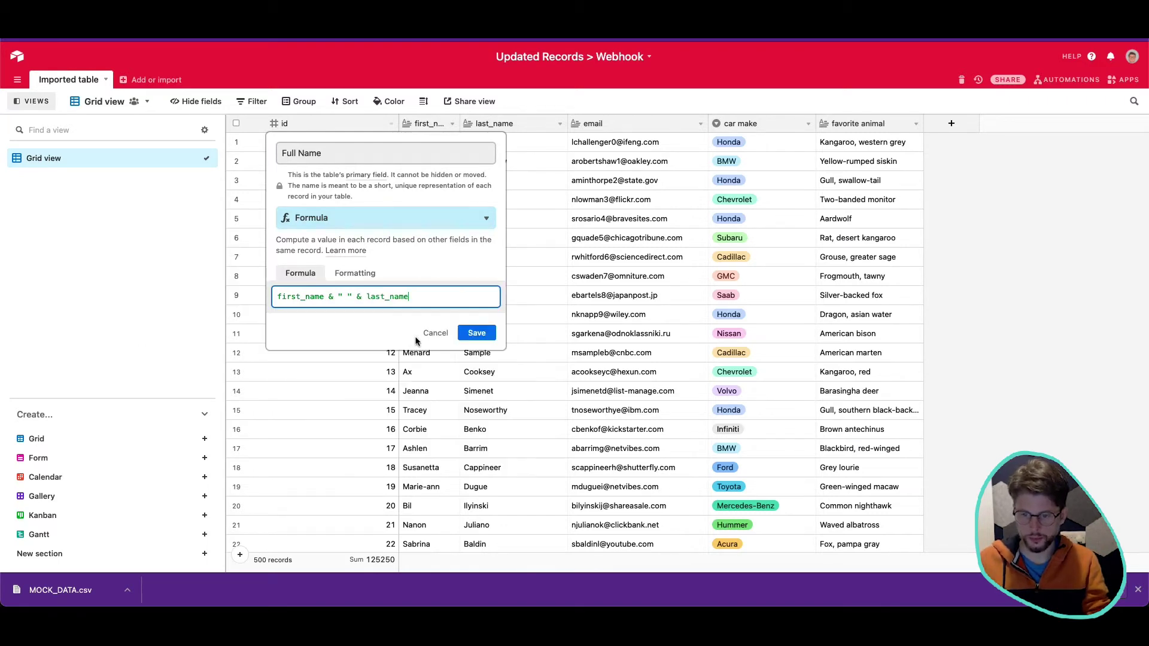
pyautogui.click(477, 335)
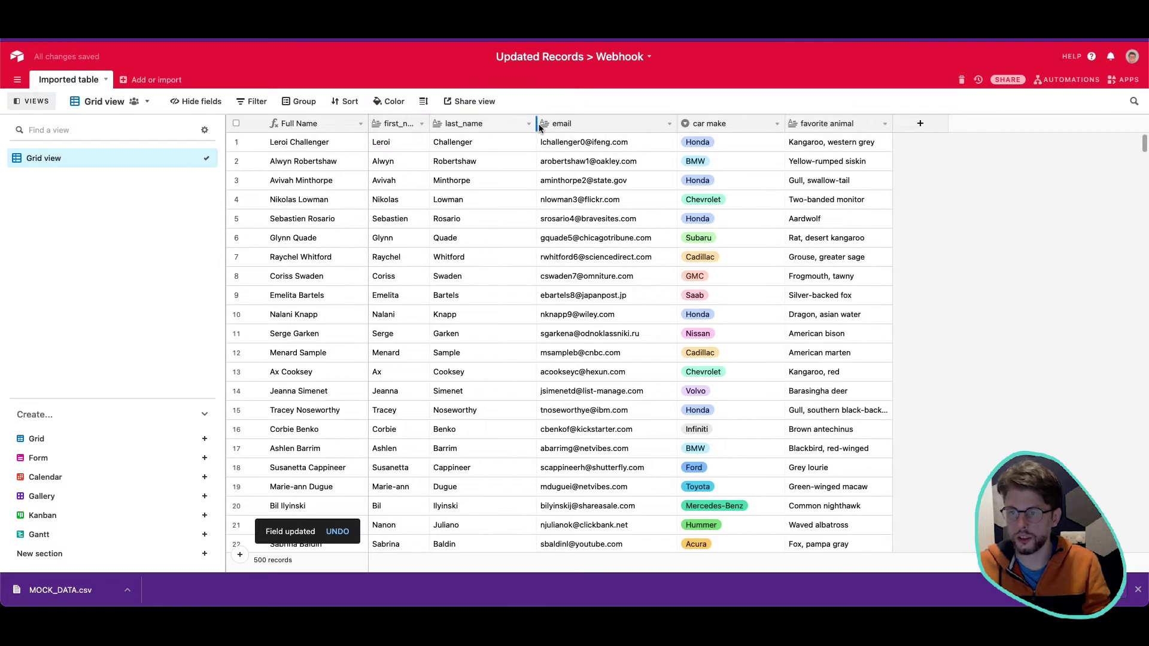
pyautogui.moveTo(537, 123); pyautogui.dragTo(528, 123)
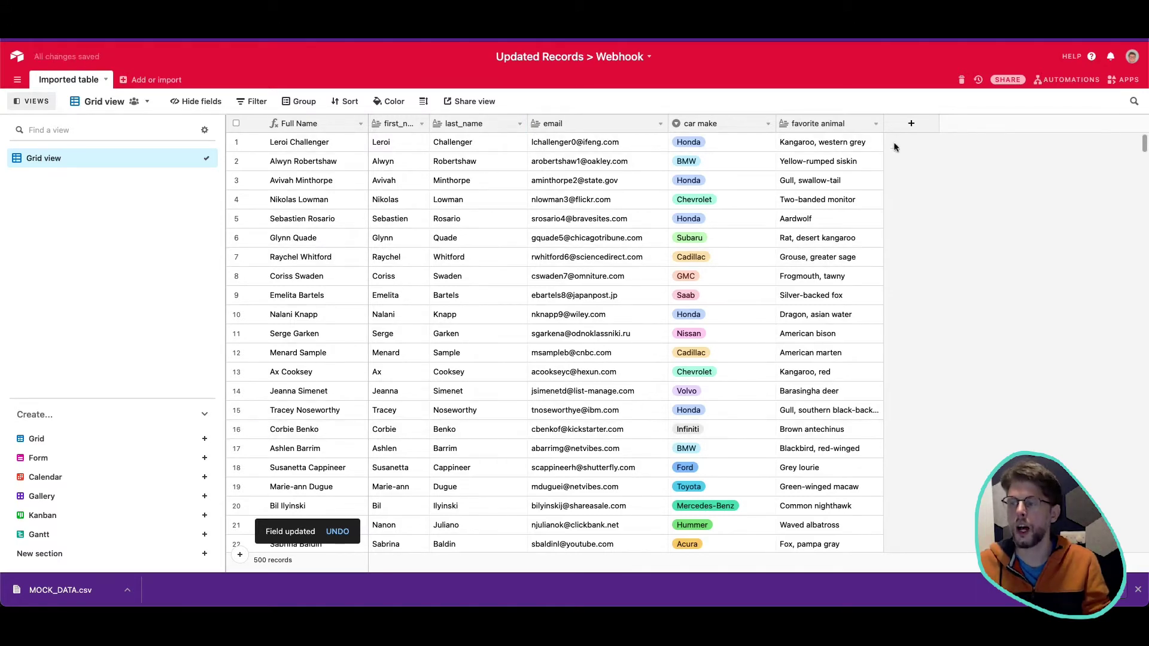
# - Start adding a new Airtable field, then close the popup without creating it
pyautogui.click(920, 119)
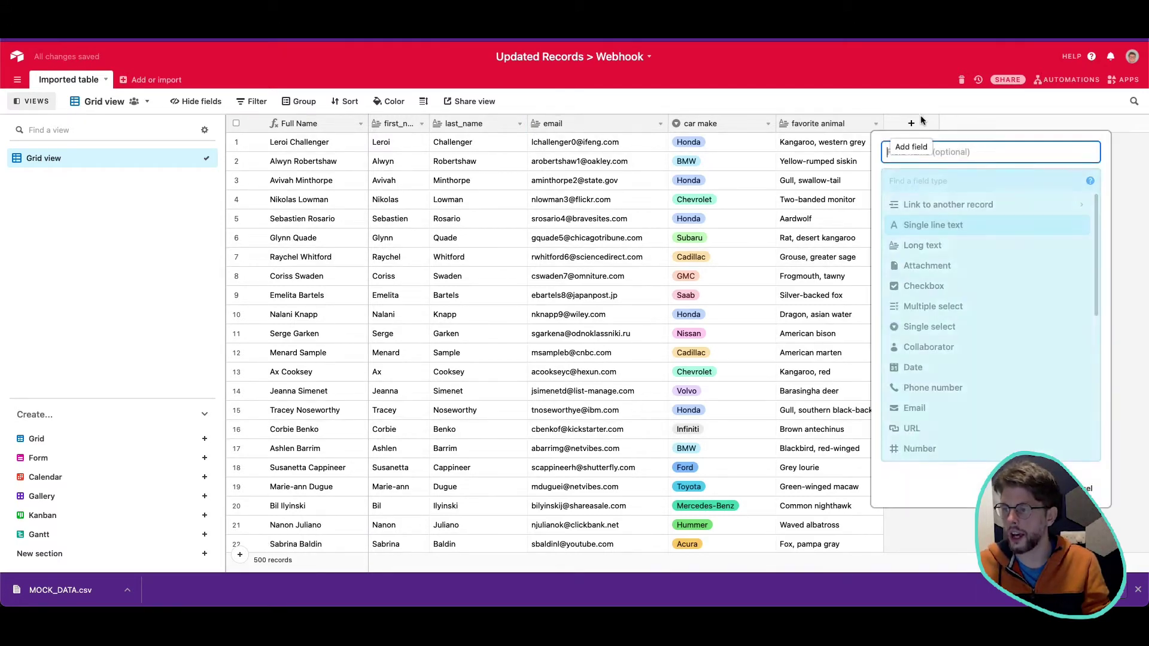
pyautogui.click(854, 96)
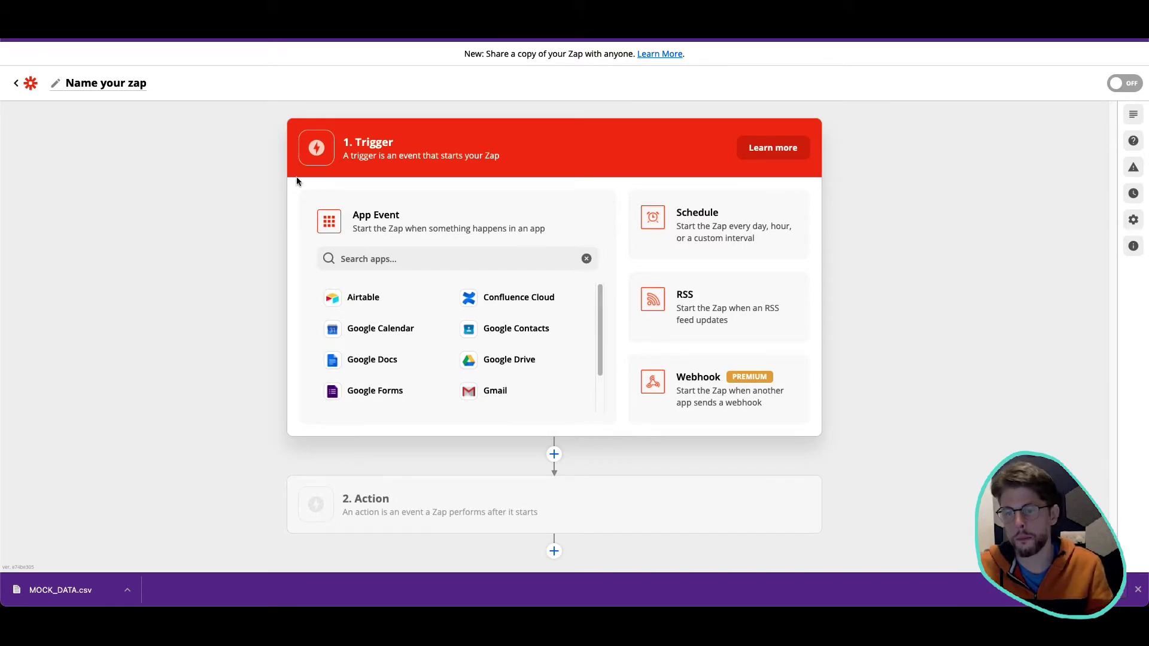
# - Set the trigger to Webhooks by Zapier with a Catch Hook event and copy its webhook URL
pyautogui.click(442, 254)
pyautogui.write('webh')
pyautogui.click(529, 302)
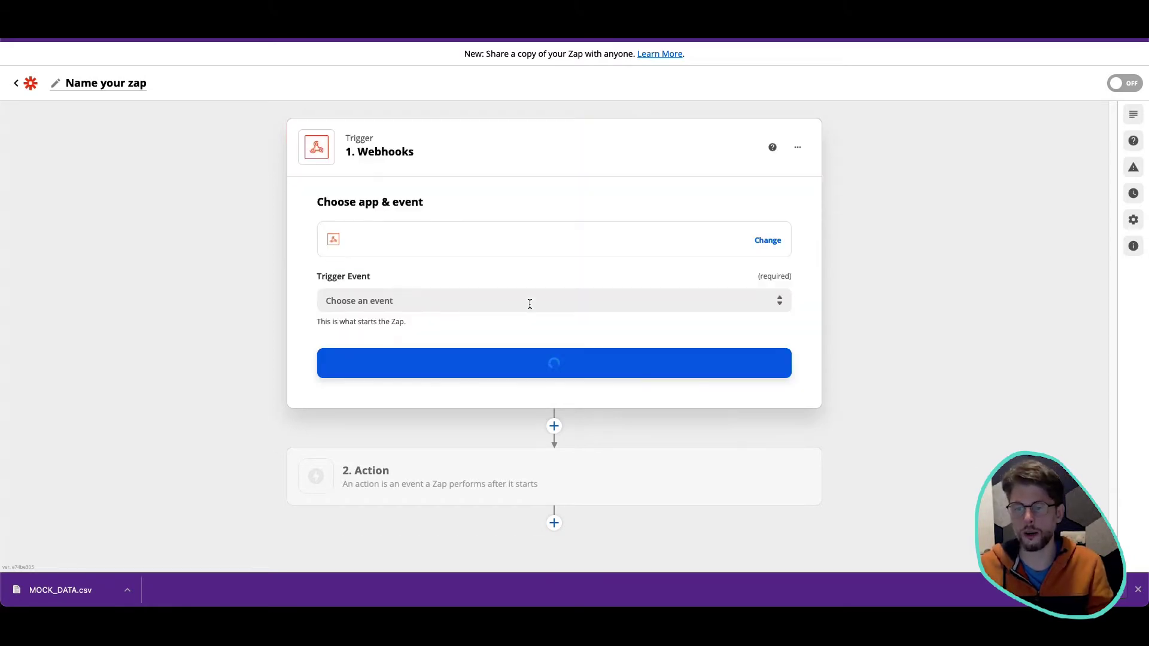
pyautogui.click(766, 301)
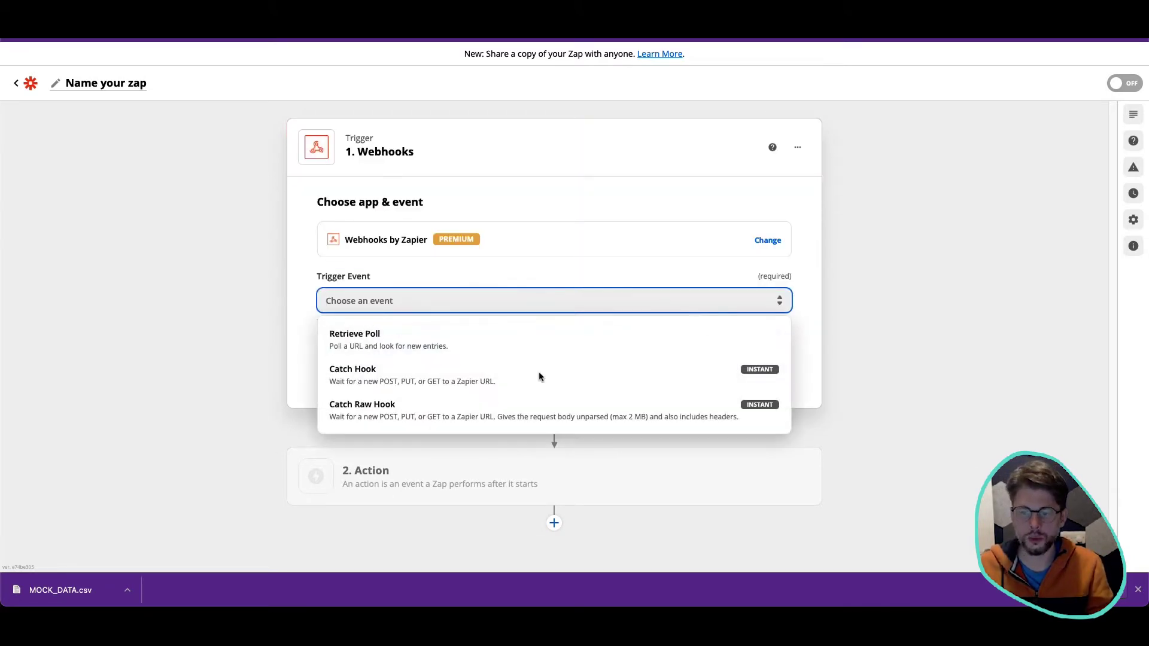
pyautogui.click(510, 381)
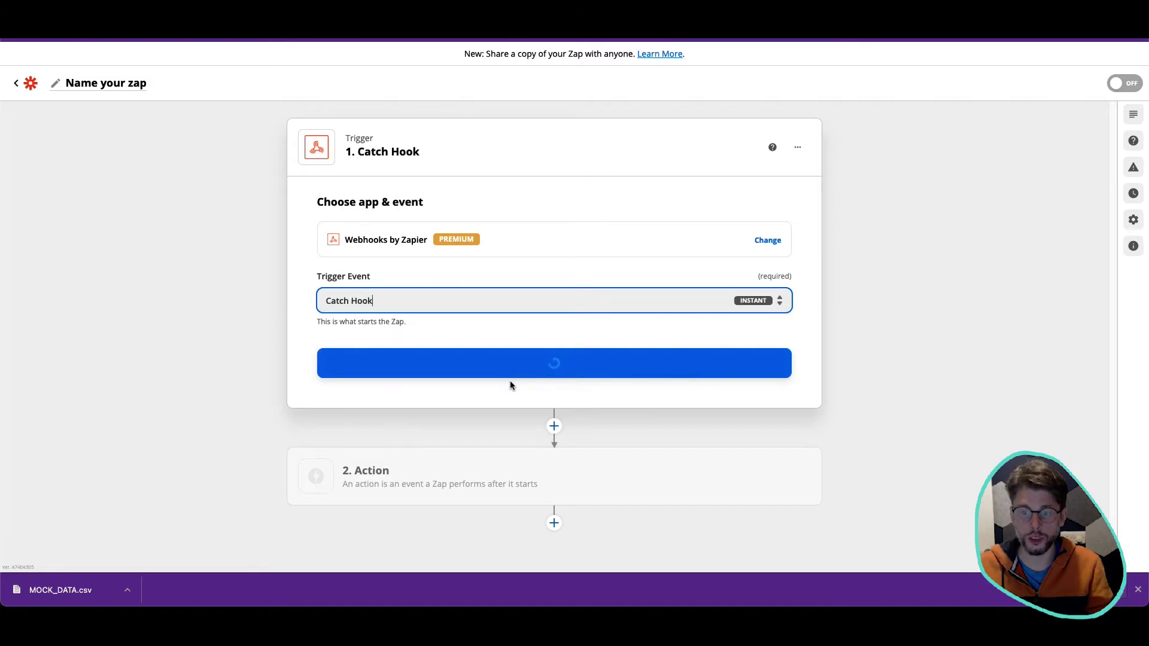
pyautogui.click(510, 374)
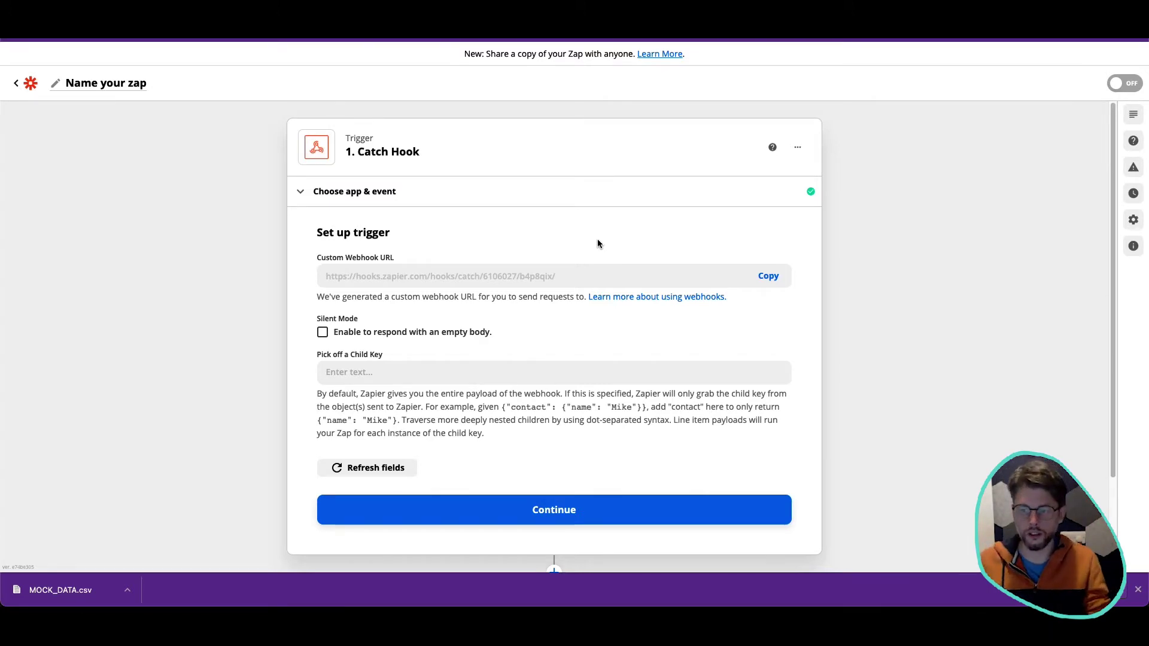
pyautogui.click(769, 276)
# - Back in Airtable, add a new field named Button
pyautogui.hotkey('ctrl', 'Tab')
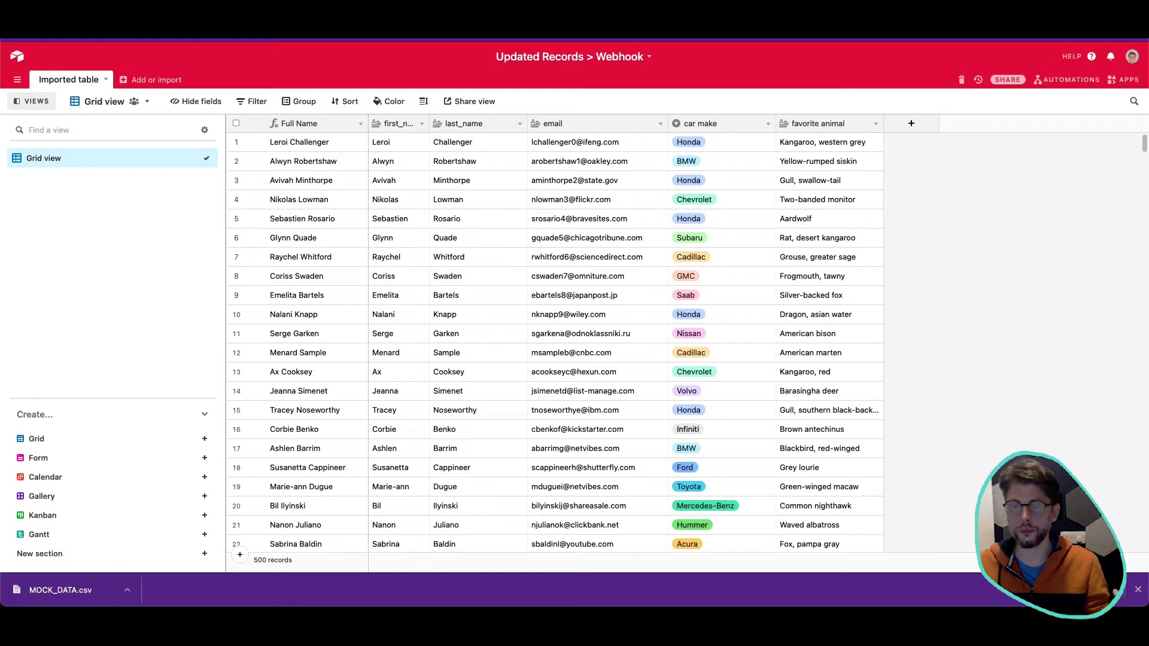
pyautogui.click(911, 124)
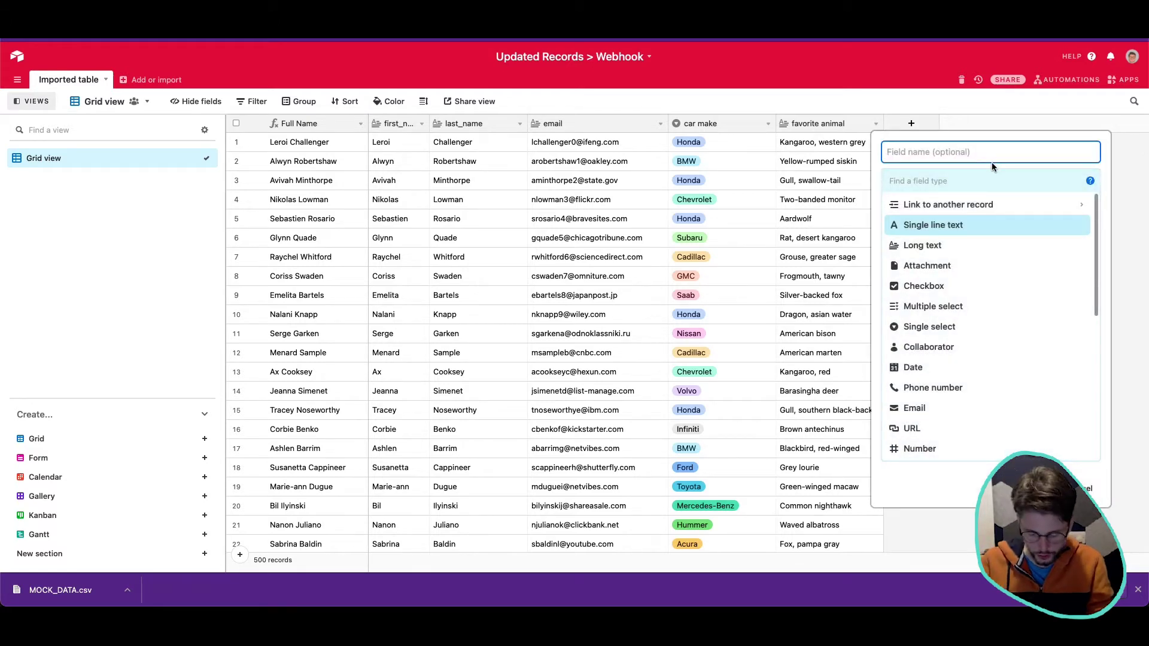
pyautogui.write('Button')
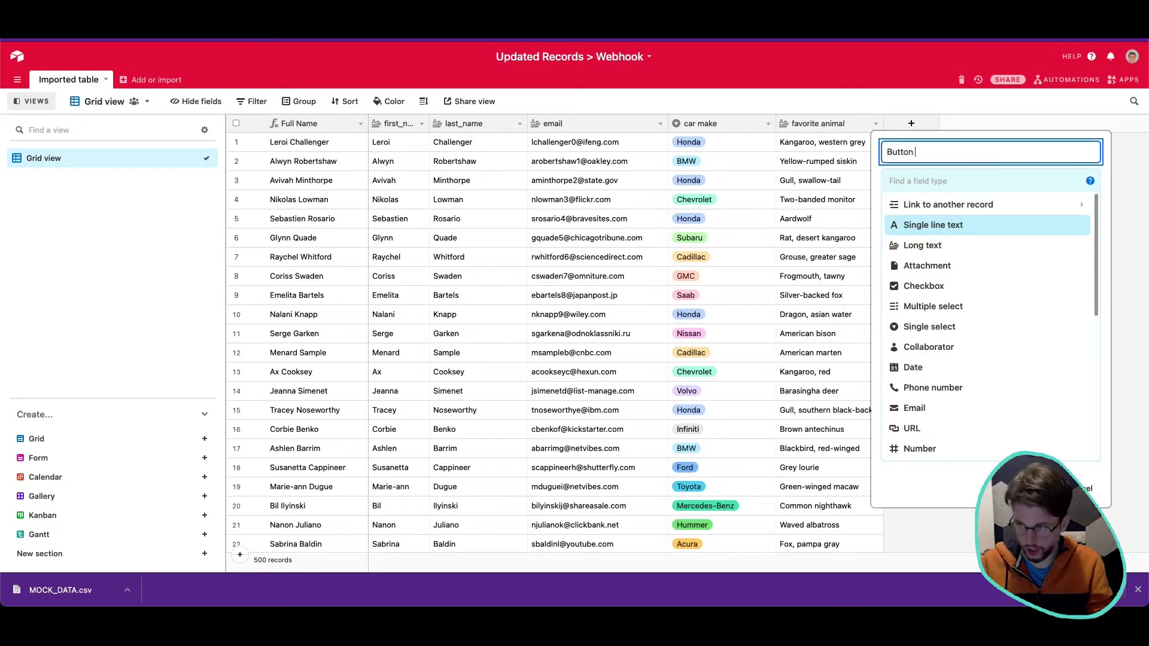
pyautogui.press('BackSpace')
pyautogui.press('BackSpace')
pyautogui.press('BackSpace')
pyautogui.press('BackSpace')
pyautogui.press('BackSpace')
pyautogui.press('BackSpace')
pyautogui.press('BackSpace')
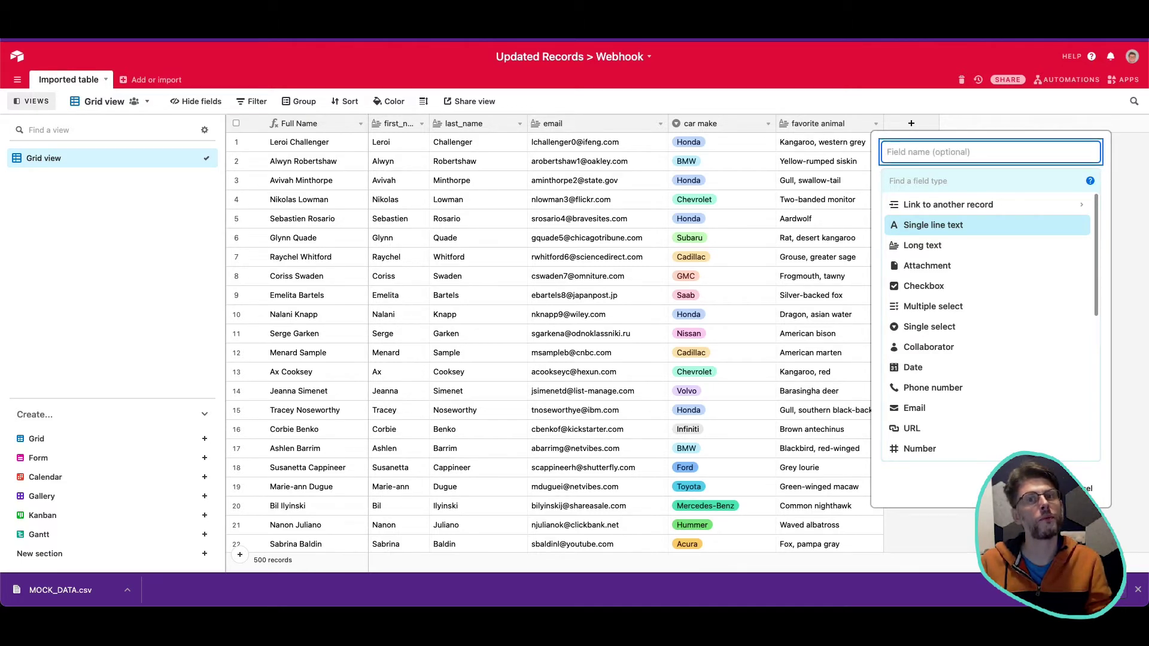
pyautogui.write('Button')
pyautogui.press('Return')
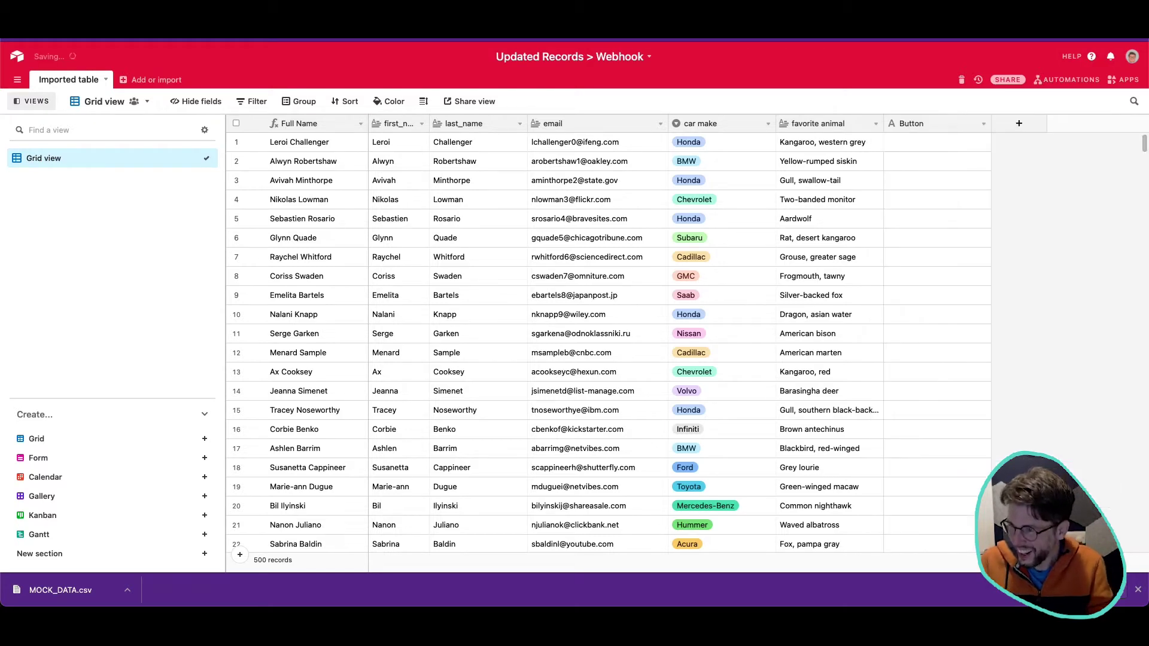
# - Make the field a Button type whose URL formula is the quoted Zapier webhook URL
pyautogui.click(983, 124)
pyautogui.click(956, 149)
pyautogui.click(805, 181)
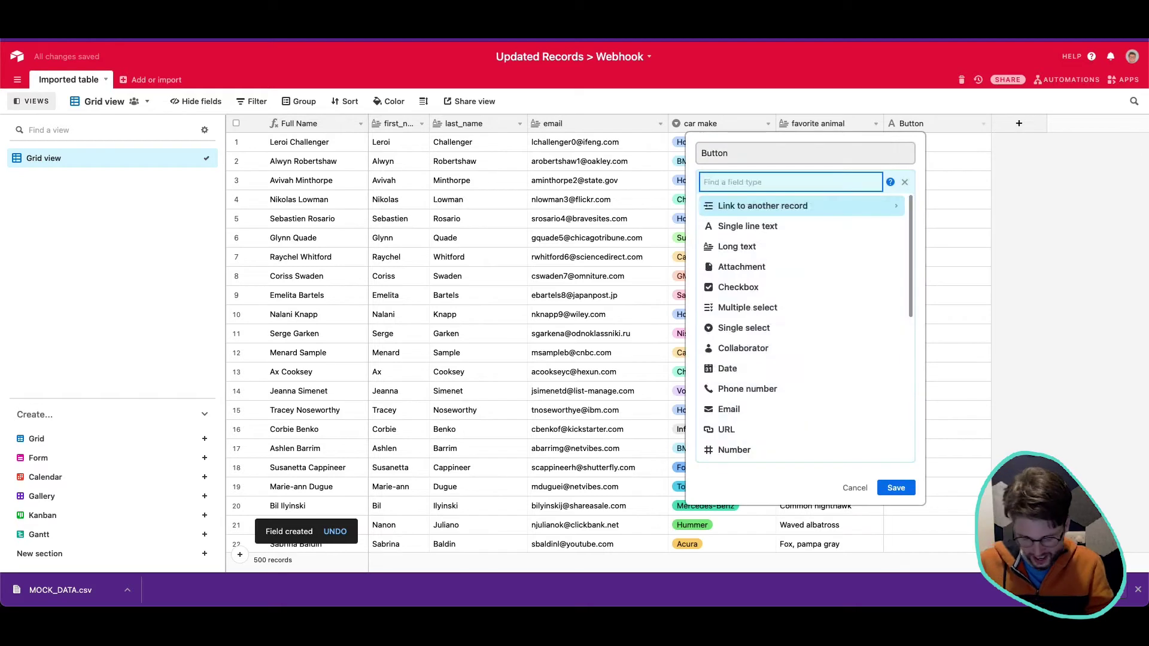
pyautogui.write('butt')
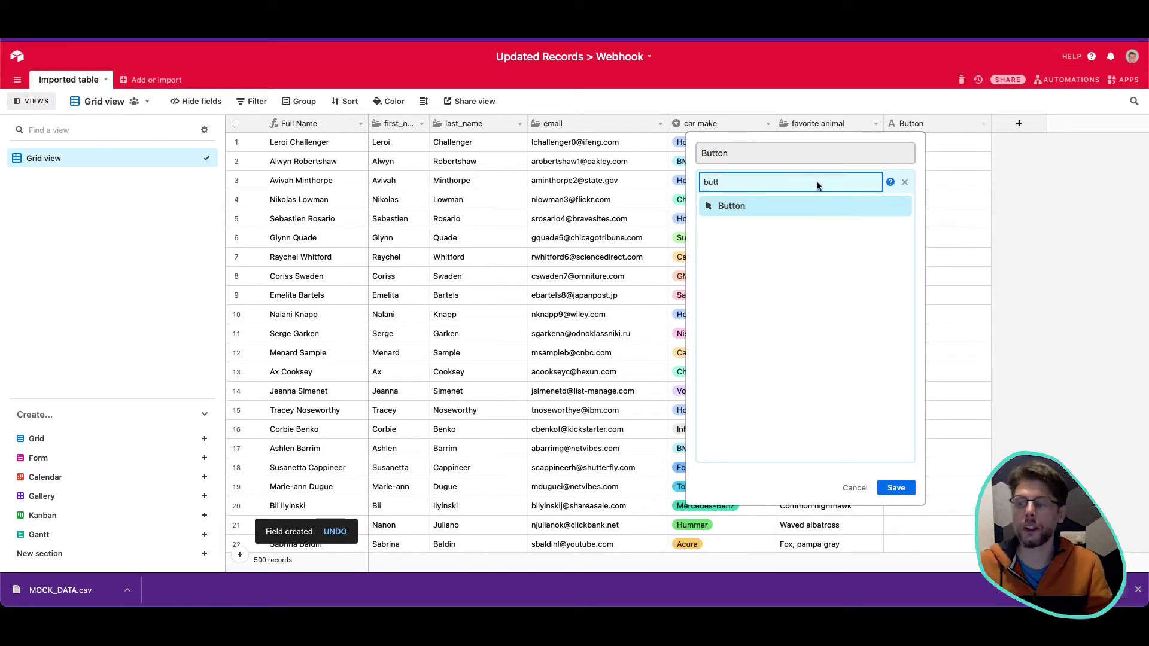
pyautogui.click(832, 203)
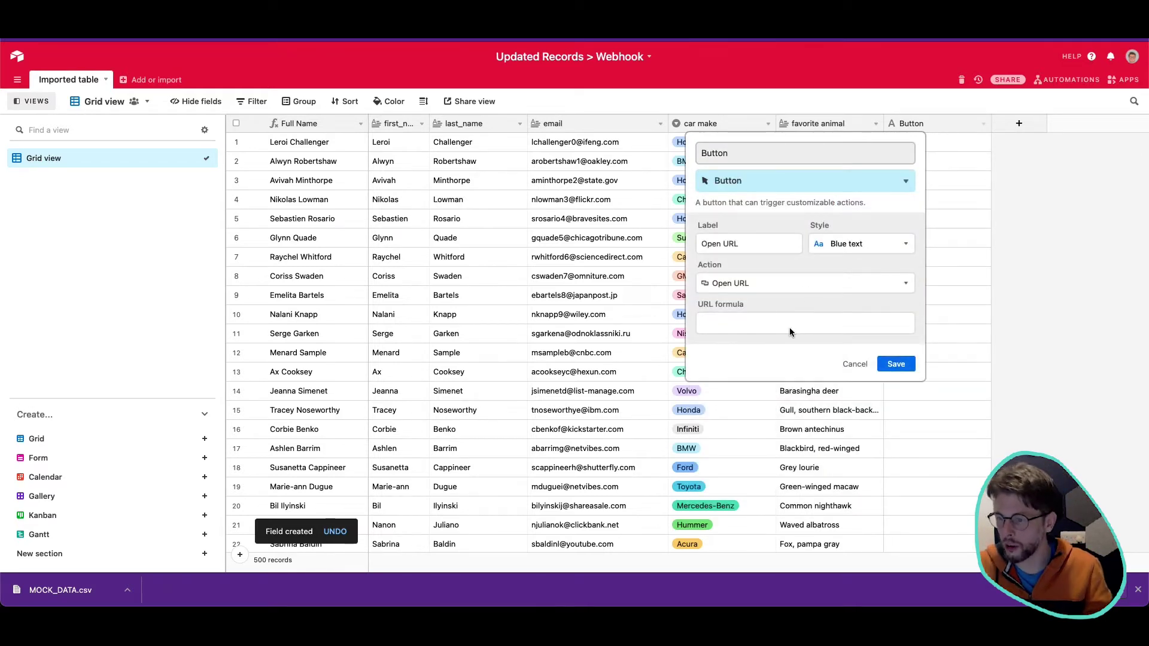
pyautogui.click(790, 327)
pyautogui.press('super+v')
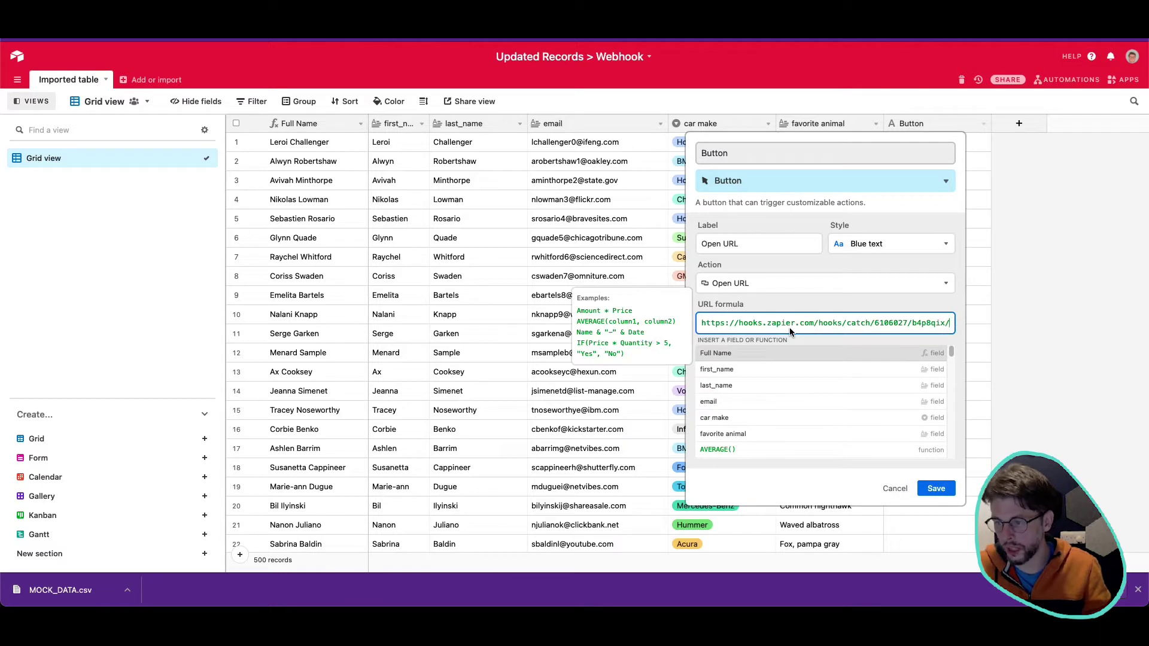
pyautogui.write('"')
pyautogui.click(957, 329)
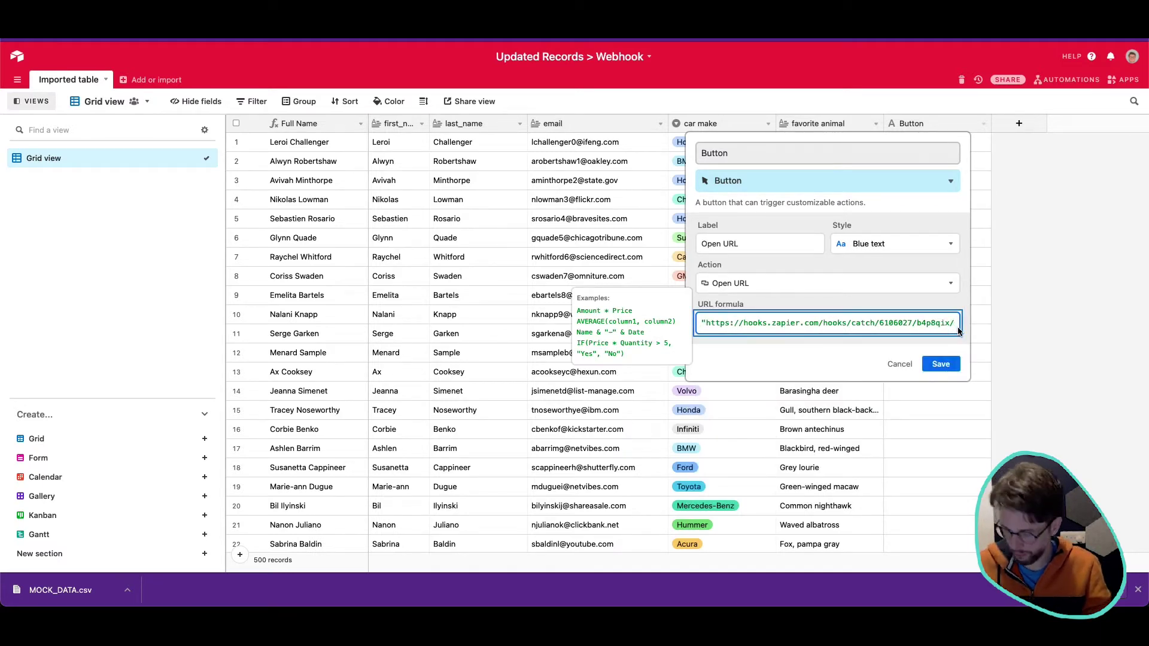
pyautogui.write('"')
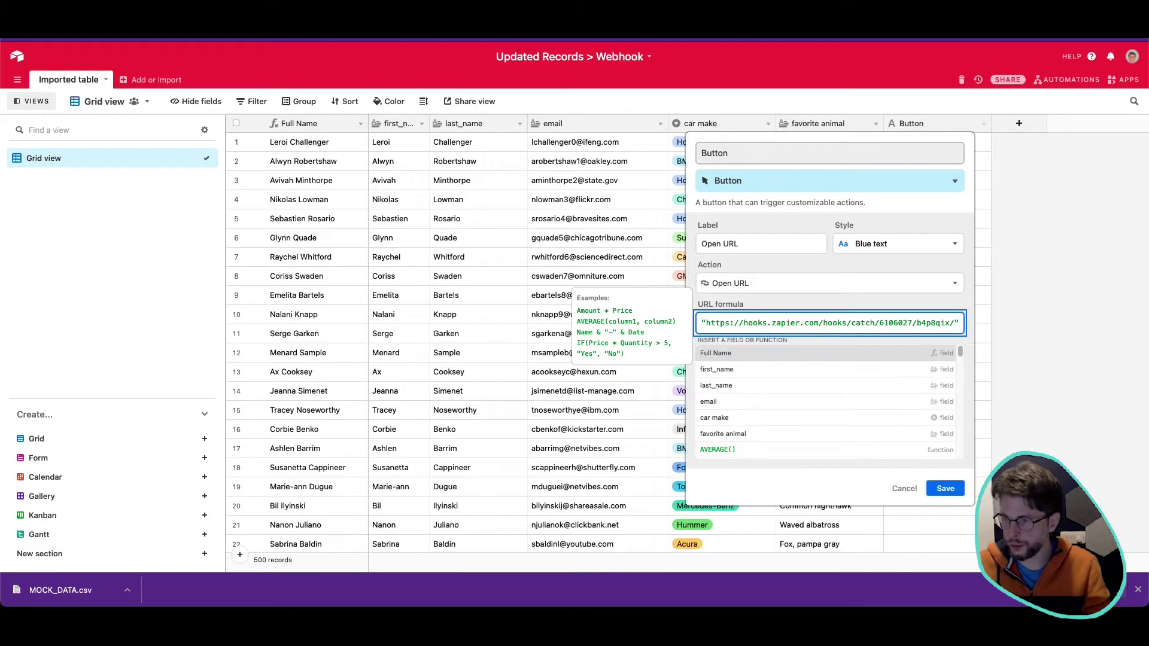
pyautogui.click(752, 283)
# - Label the button 'Zapier', give it a solid blue style, and save
pyautogui.click(764, 251)
pyautogui.hotkey('shift', 'alt', 'Left')
pyautogui.hotkey('shift', 'alt', 'Left')
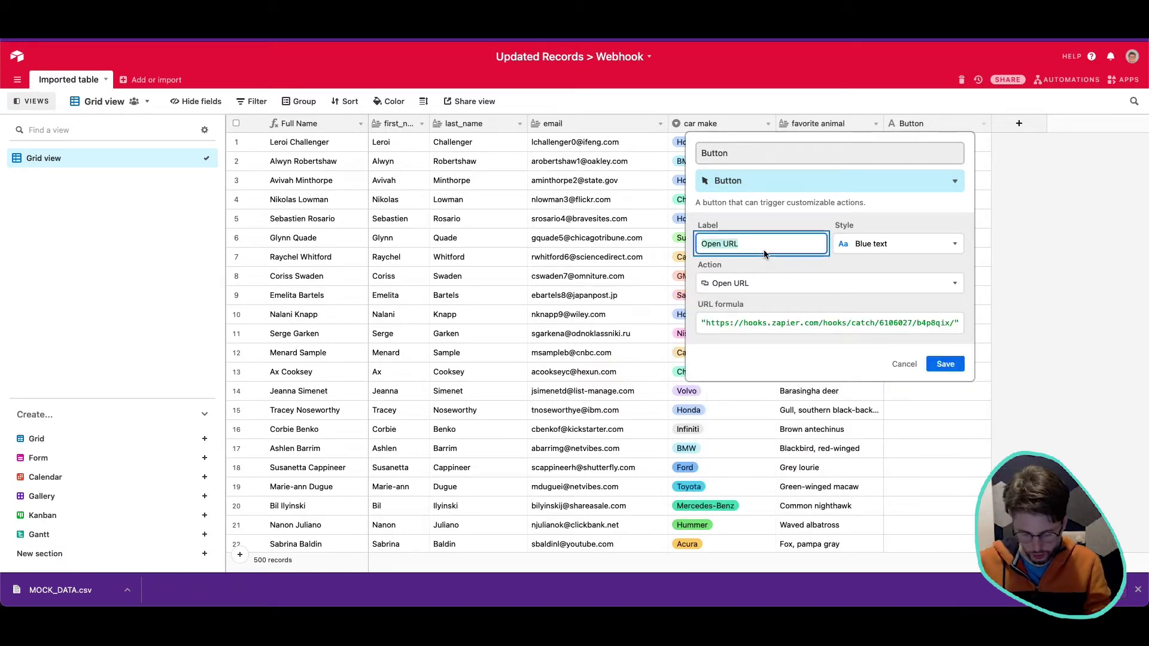
pyautogui.write('Zapier')
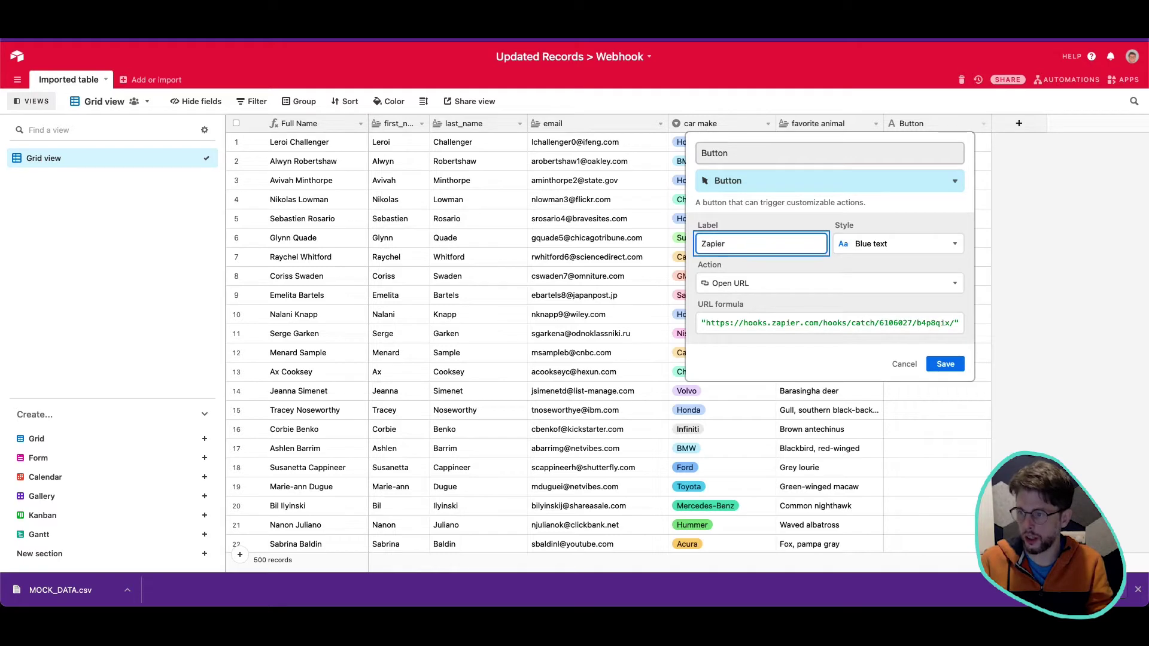
pyautogui.click(875, 240)
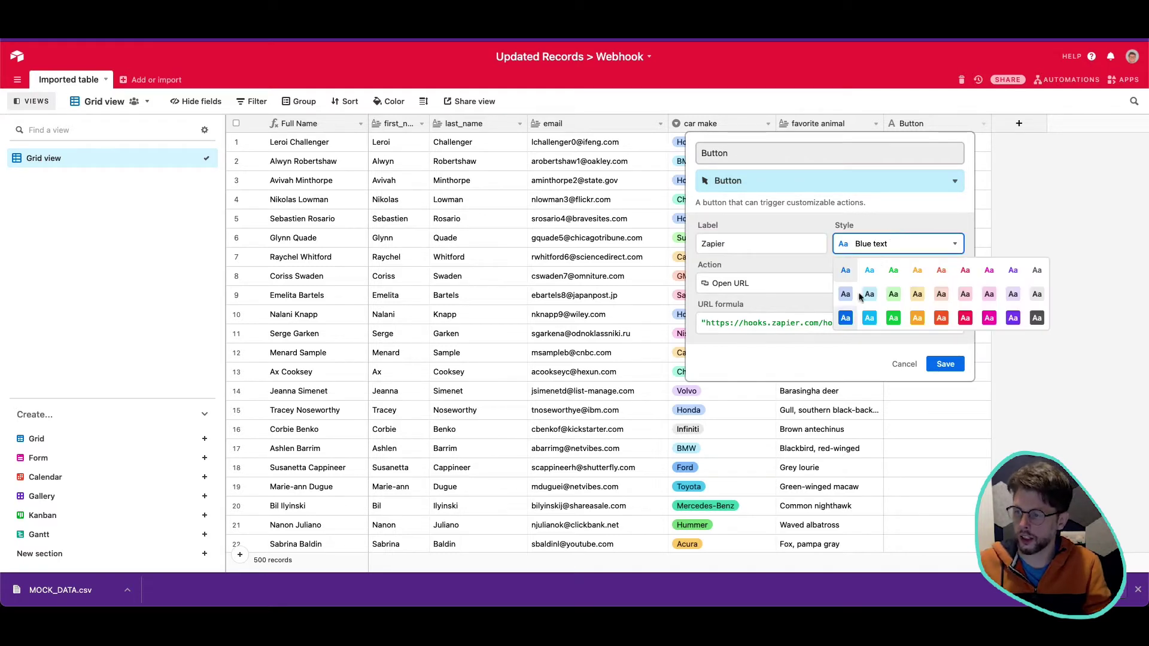
pyautogui.click(846, 320)
pyautogui.click(935, 362)
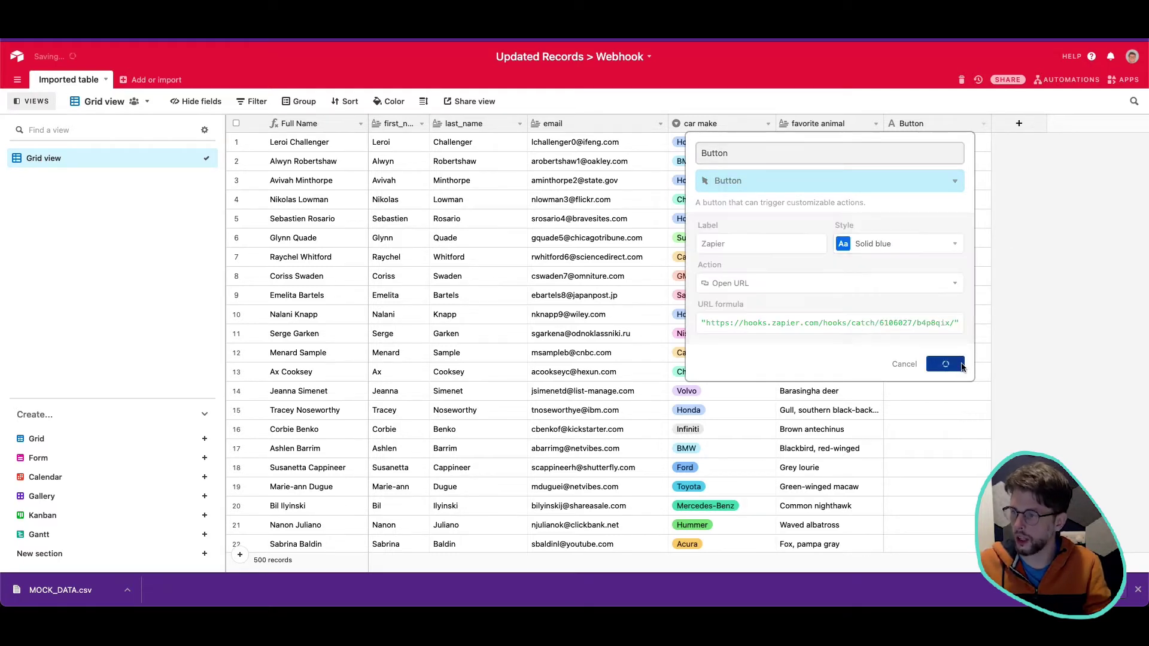
# - Reopen the Button field's configuration and start trimming the label text
pyautogui.click(983, 123)
pyautogui.click(957, 142)
pyautogui.click(760, 243)
pyautogui.press('BackSpace')
pyautogui.press('BackSpace')
# - Change the button label to 'Zap it' and save the field
pyautogui.write('it')
pyautogui.click(943, 364)
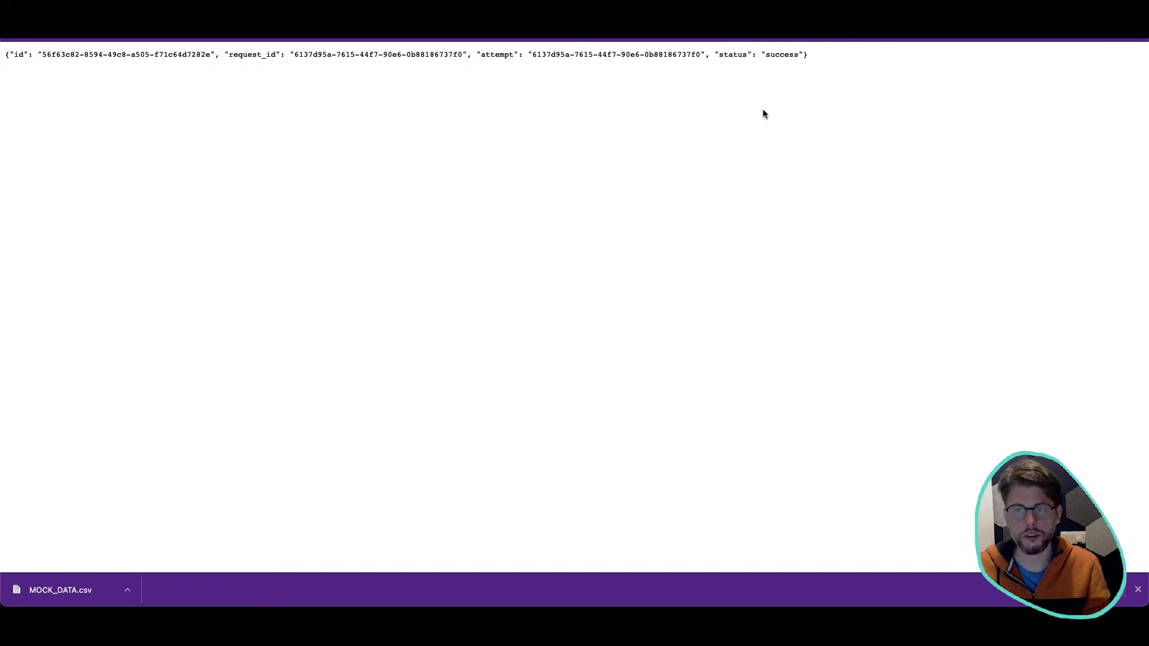
# - Test the Catch Hook trigger until it finds a request, then return to Airtable
pyautogui.press('super+w')
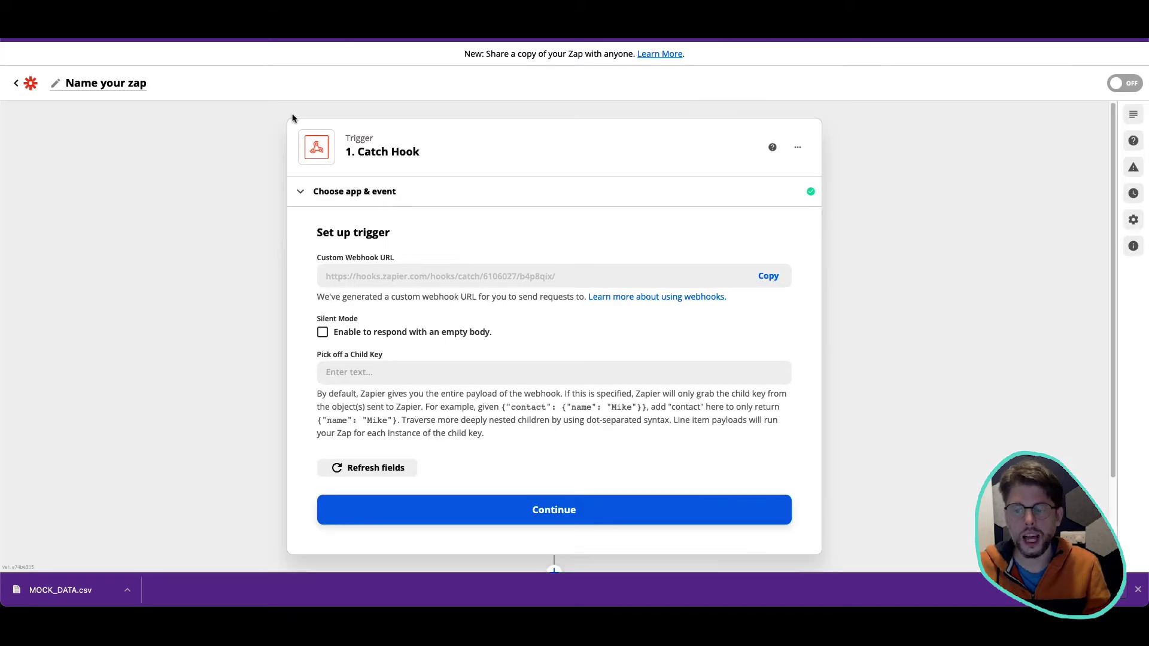
pyautogui.scroll(-2, 616, 390)
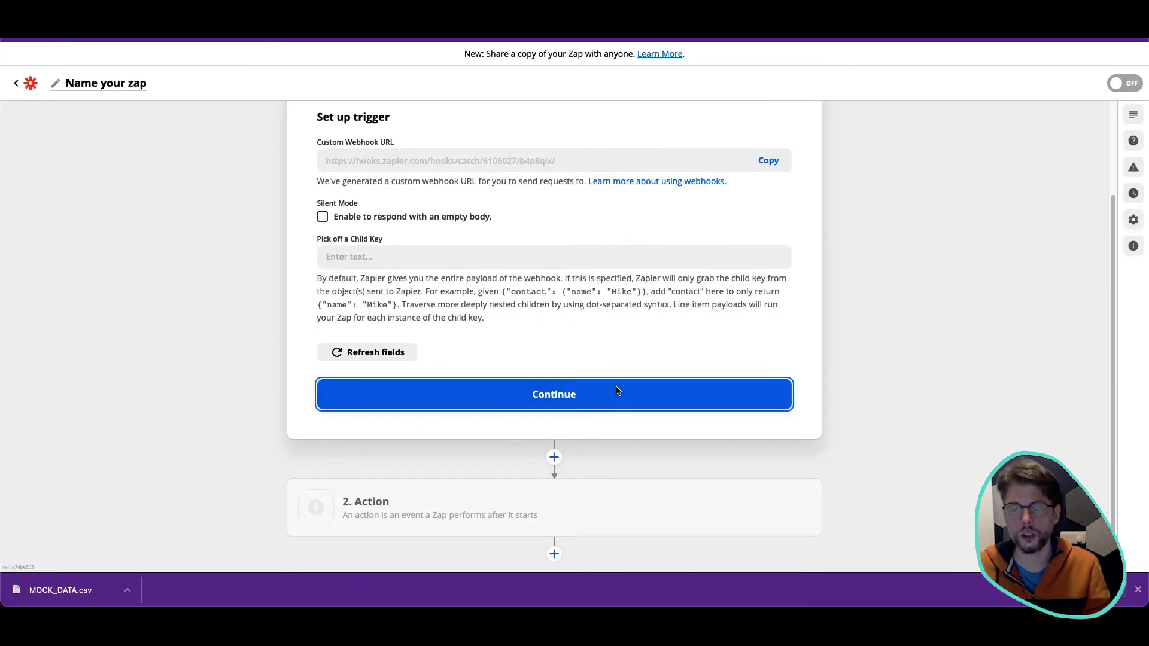
pyautogui.click(616, 392)
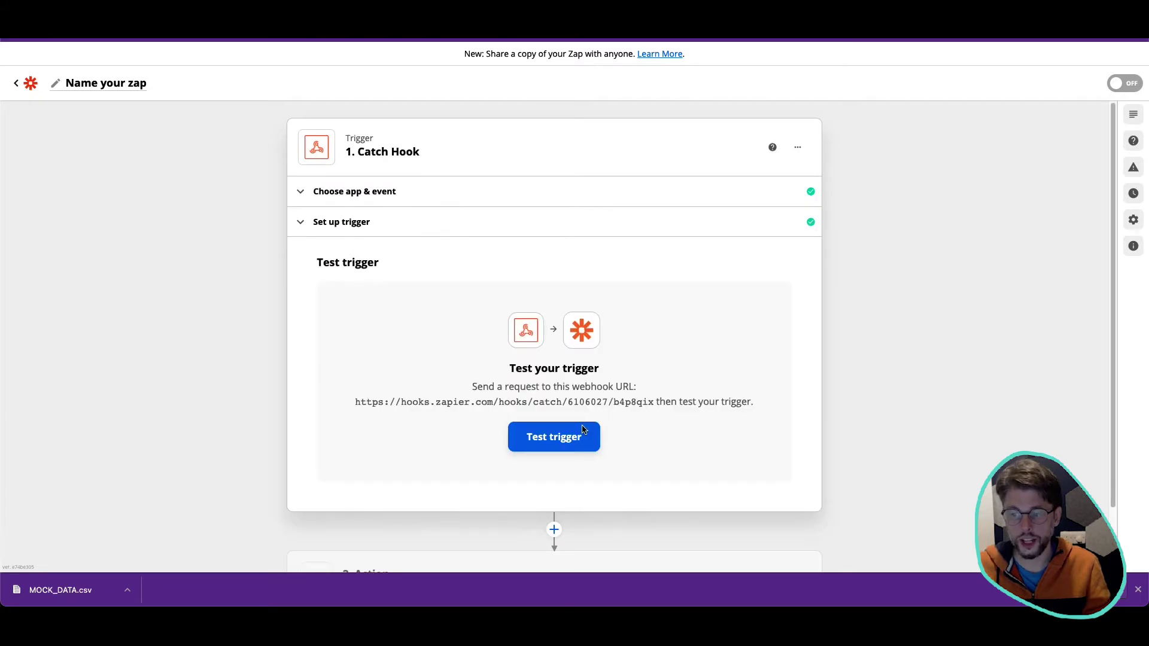
pyautogui.click(584, 430)
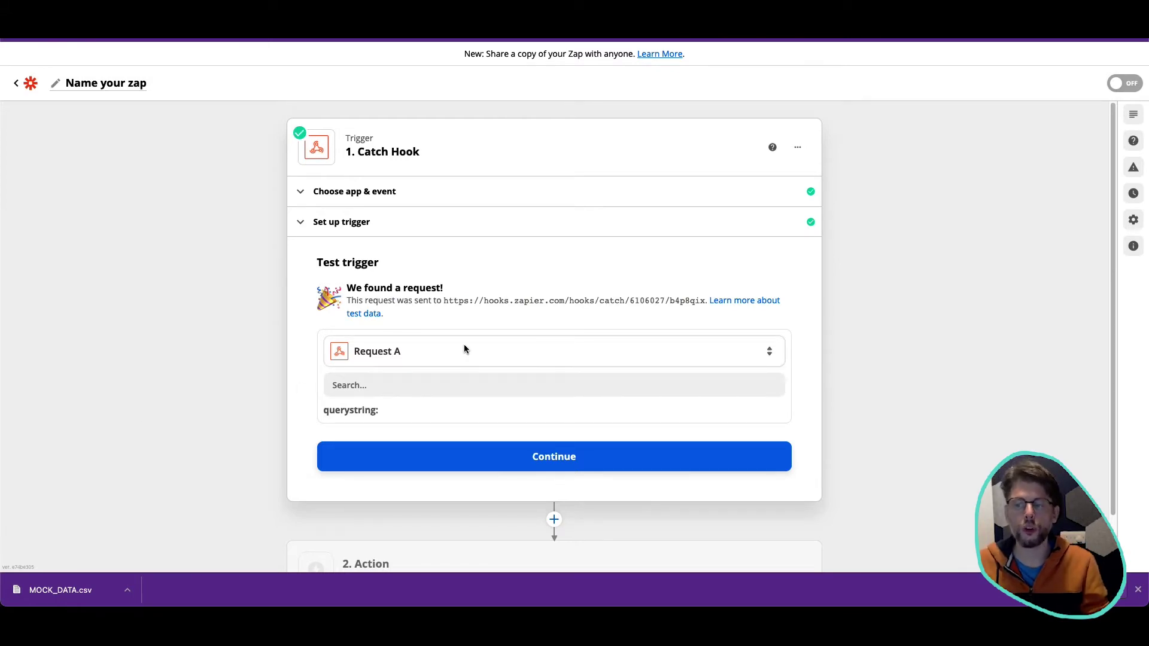
pyautogui.click(532, 218)
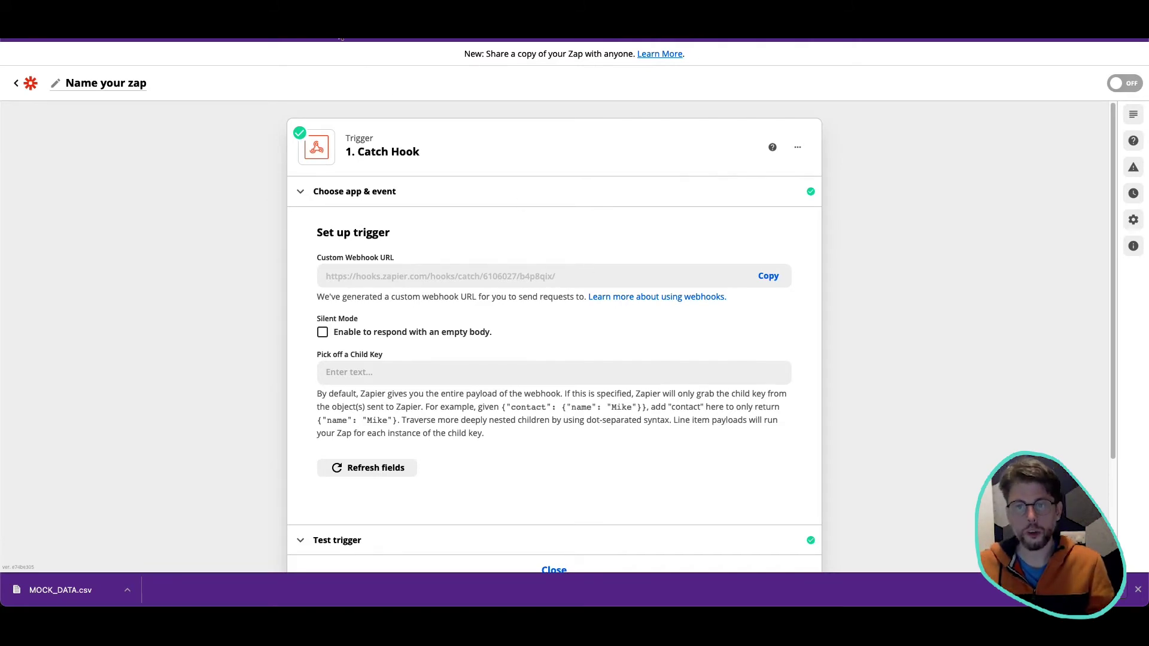
pyautogui.hotkey('ctrl', 'Tab')
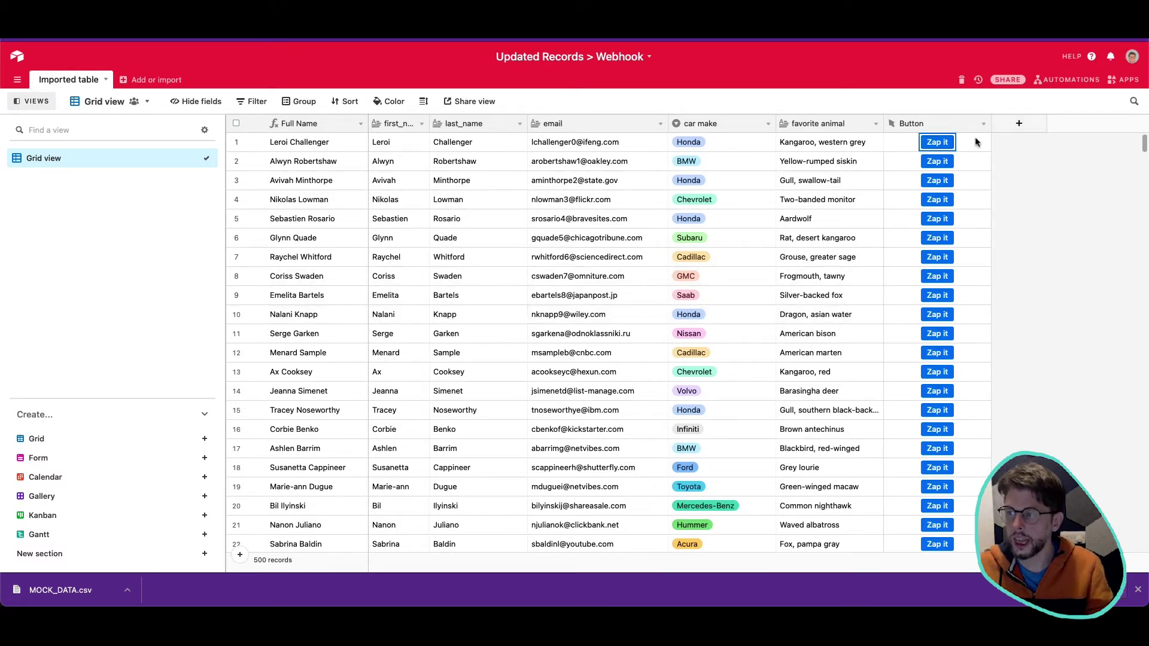
pyautogui.click(1018, 124)
pyautogui.click(983, 106)
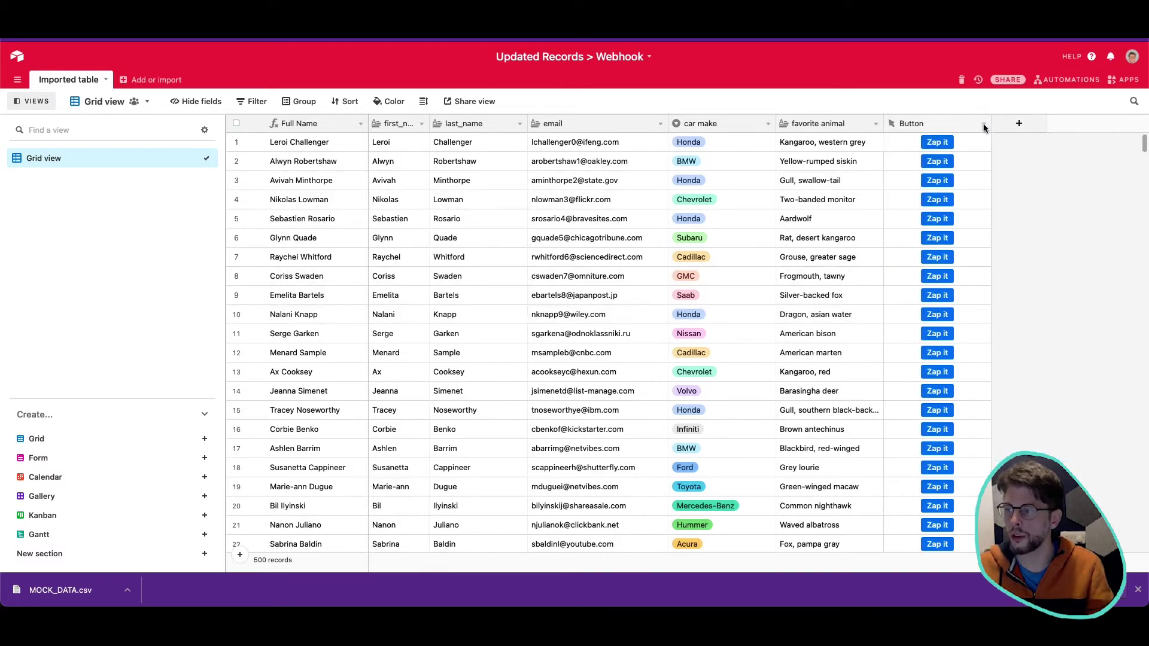
# - Append &Full_Name= and the {Full Name} field to the button's URL formula
pyautogui.click(984, 123)
pyautogui.click(960, 142)
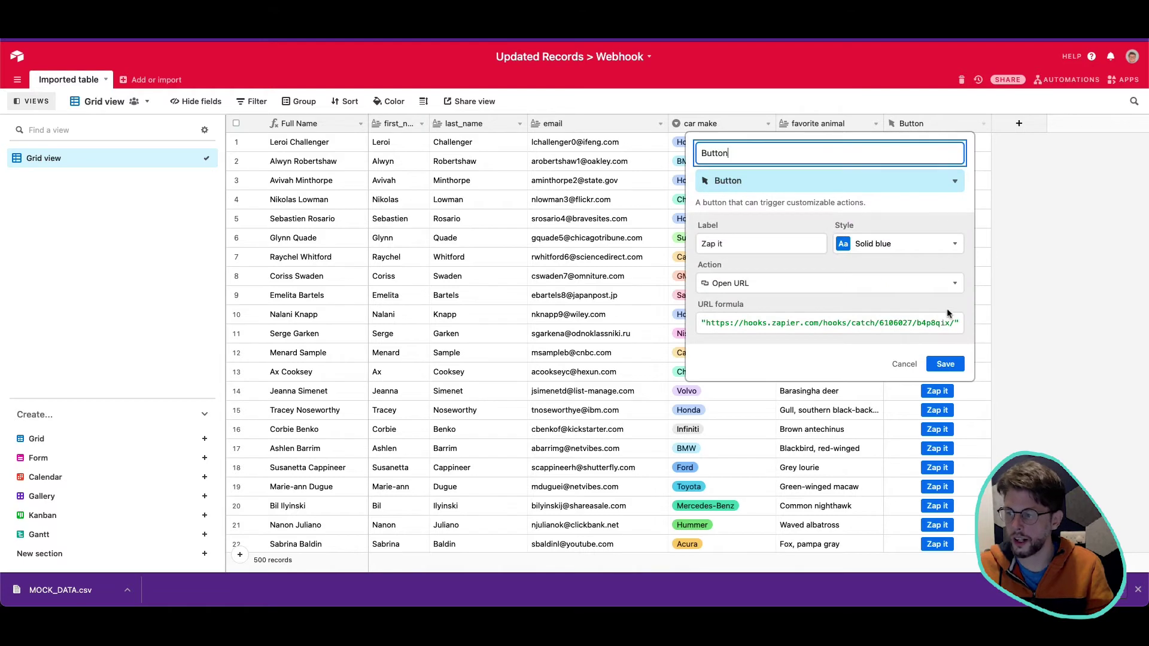
pyautogui.click(959, 324)
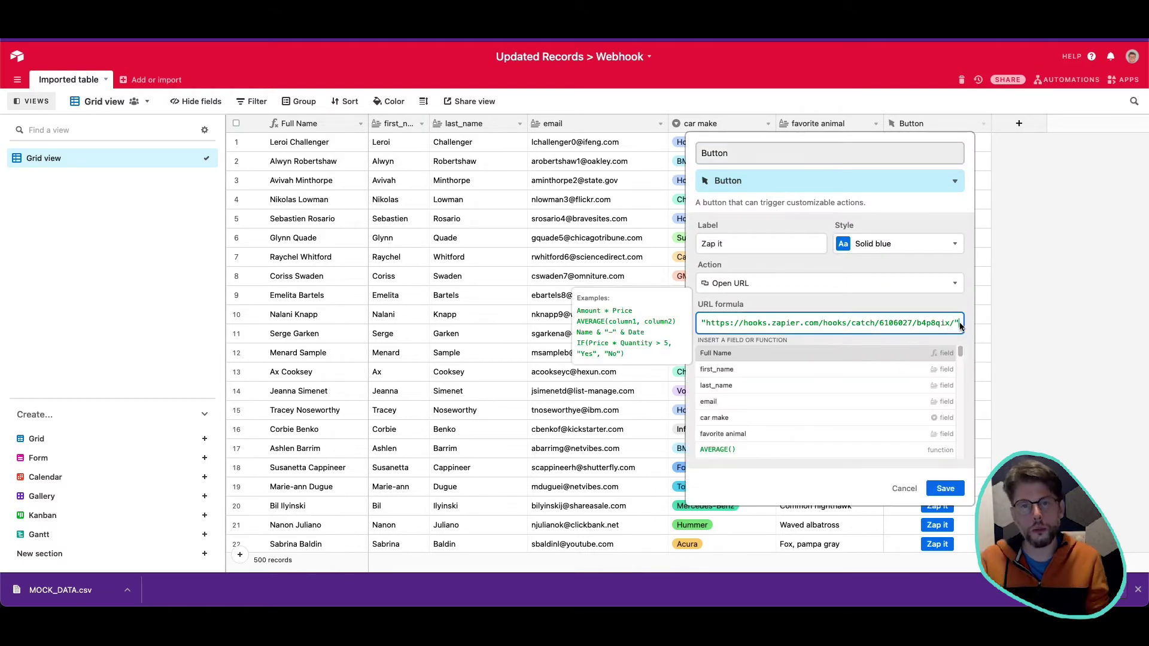
pyautogui.write('&')
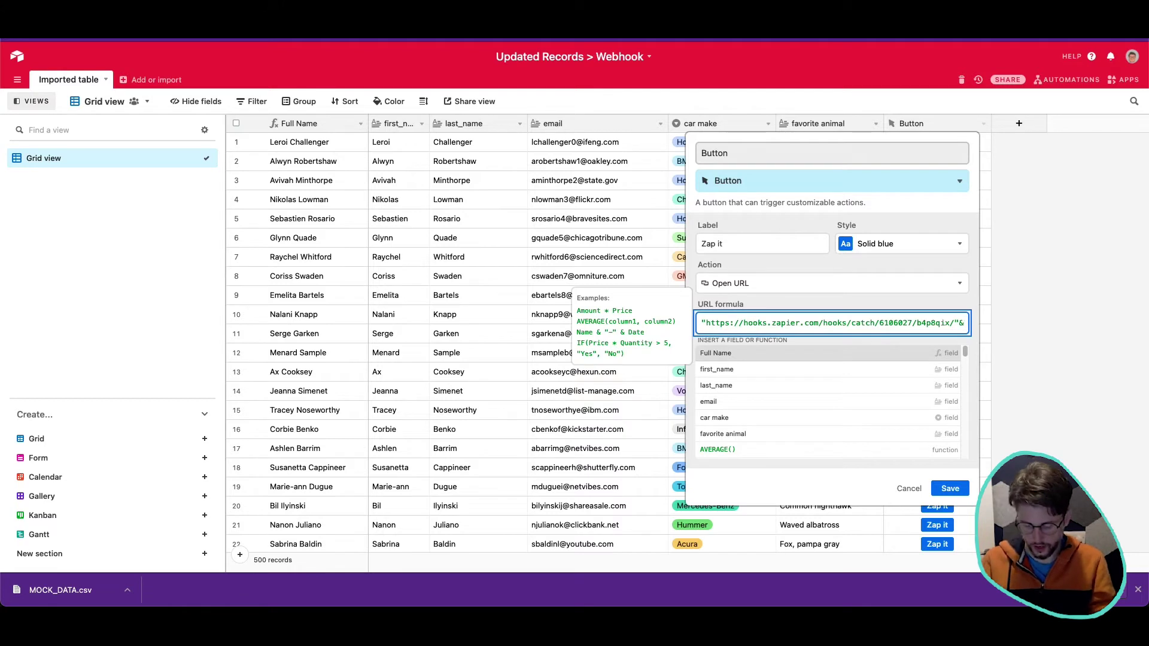
pyautogui.write('Full')
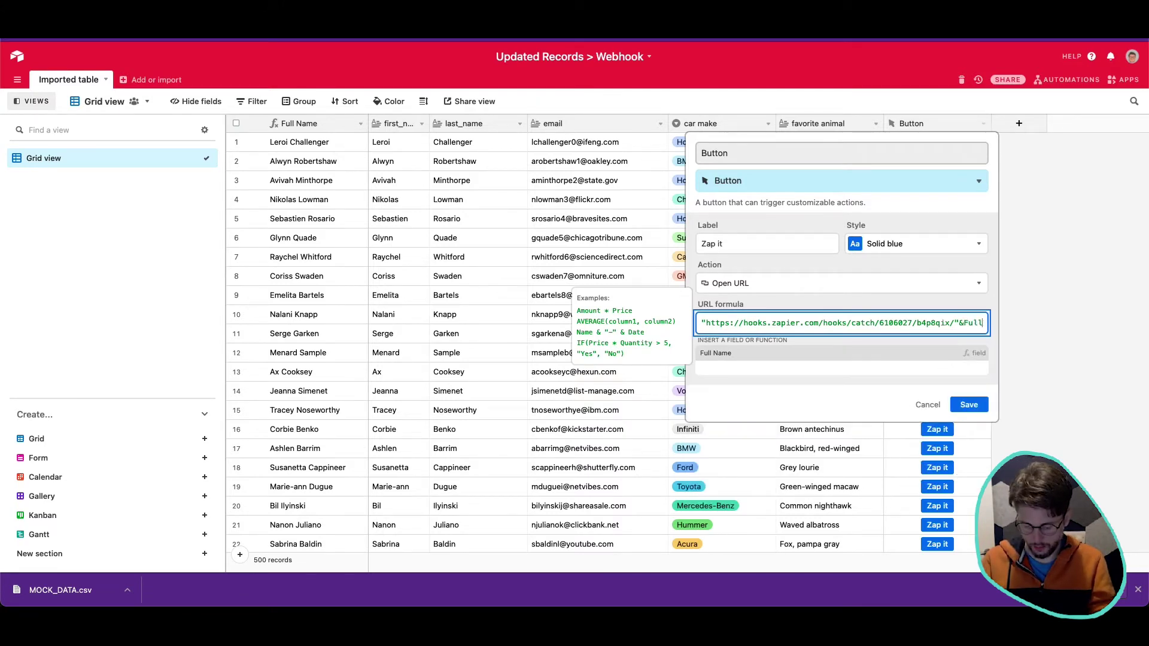
pyautogui.write('_Name')
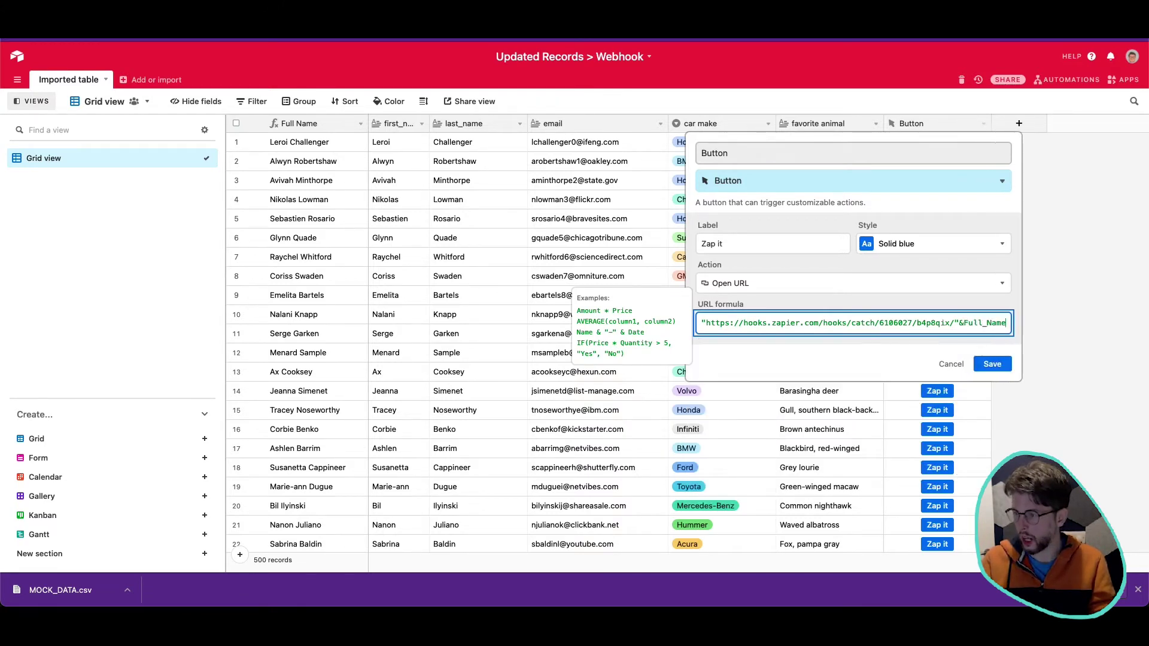
pyautogui.write('=')
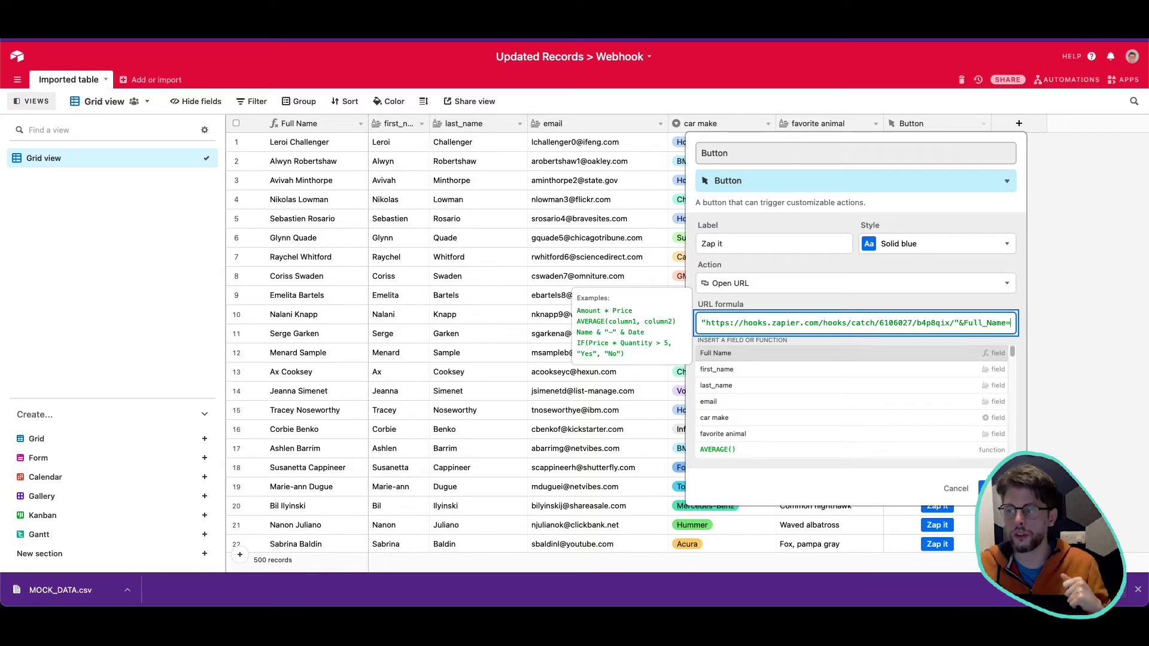
pyautogui.write('full')
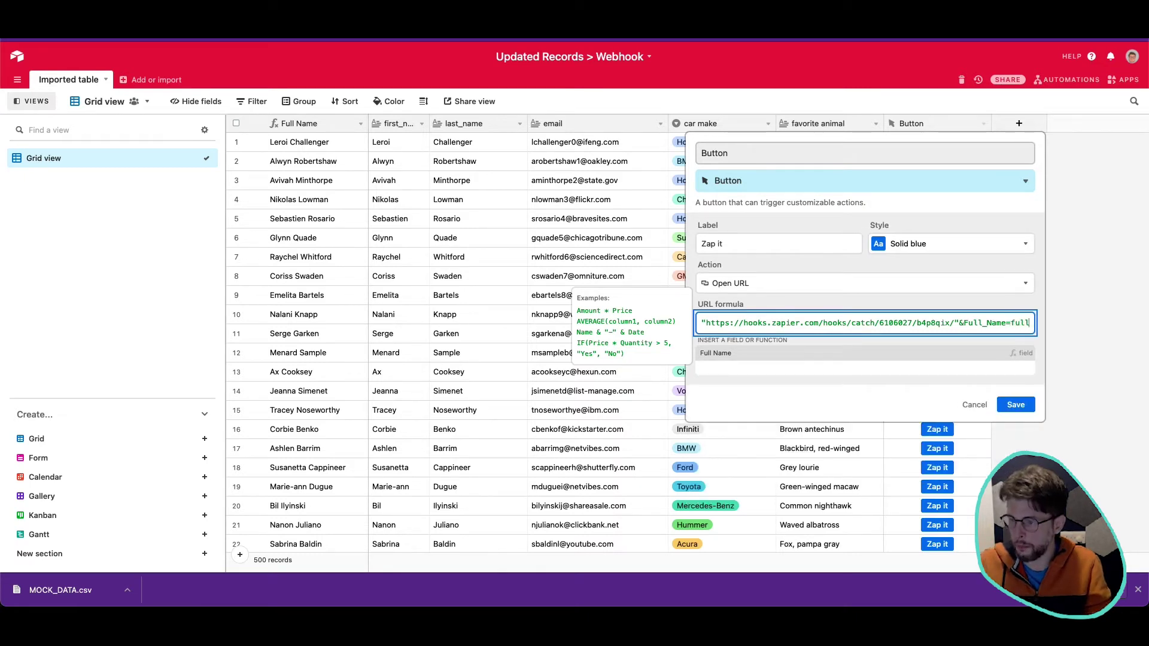
pyautogui.click(956, 354)
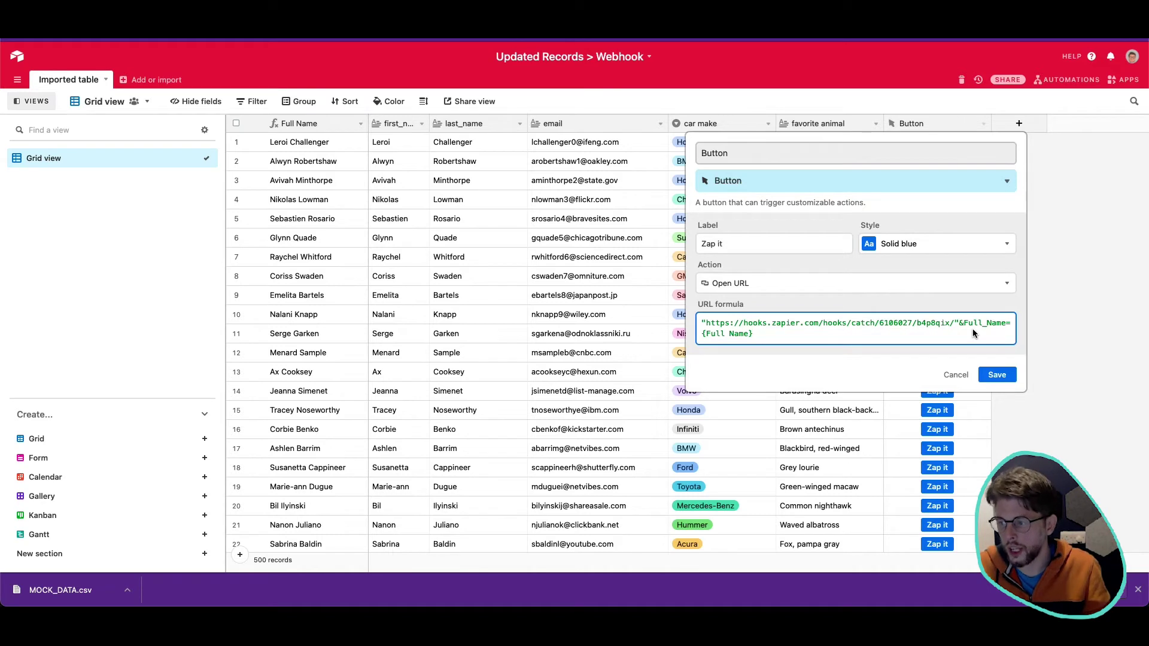
# - Add quotation marks around the Full_Name= parameter text in the formula
pyautogui.click(1007, 326)
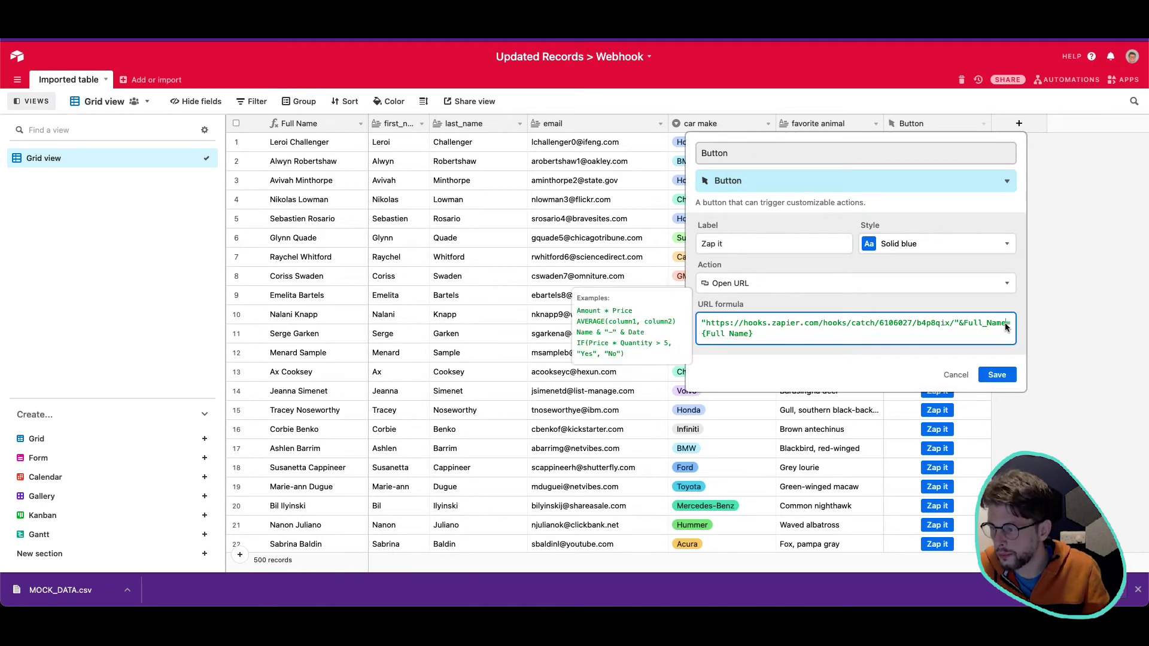
pyautogui.click(963, 326)
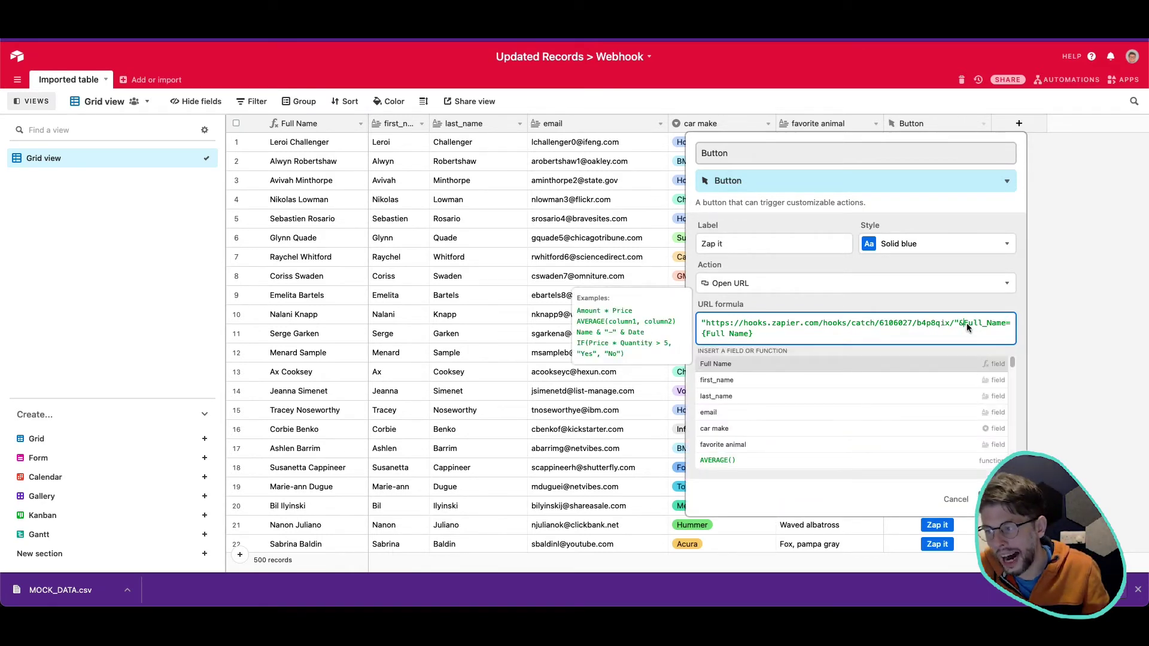
pyautogui.click(1007, 328)
pyautogui.write('&"')
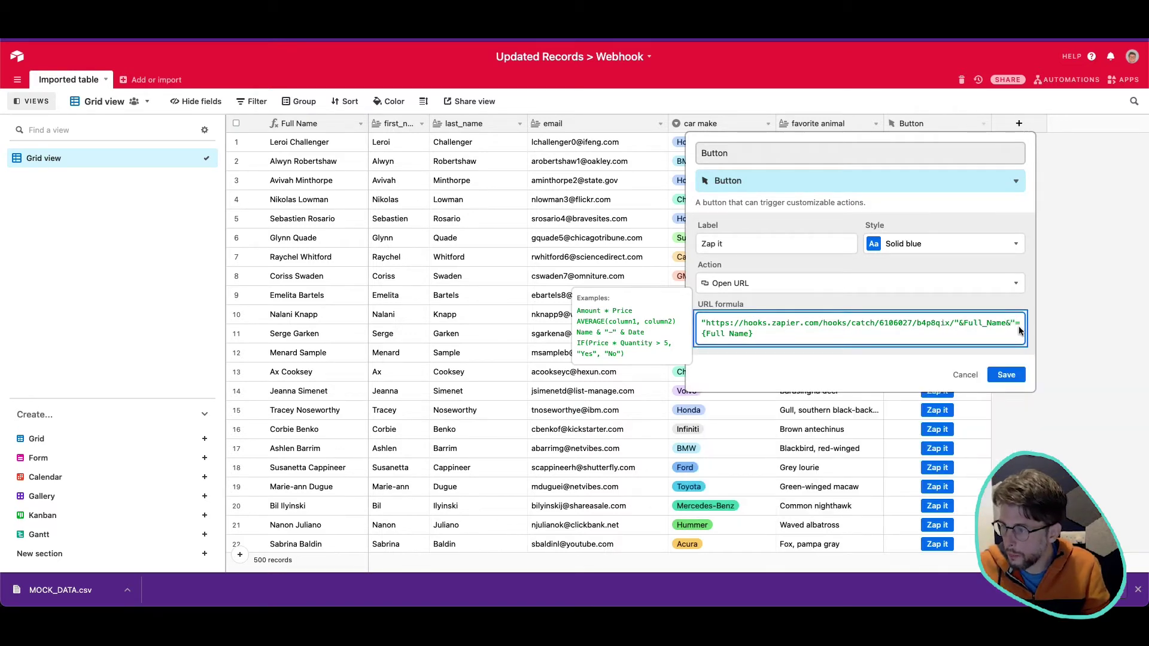
pyautogui.press('BackSpace')
pyautogui.press('BackSpace')
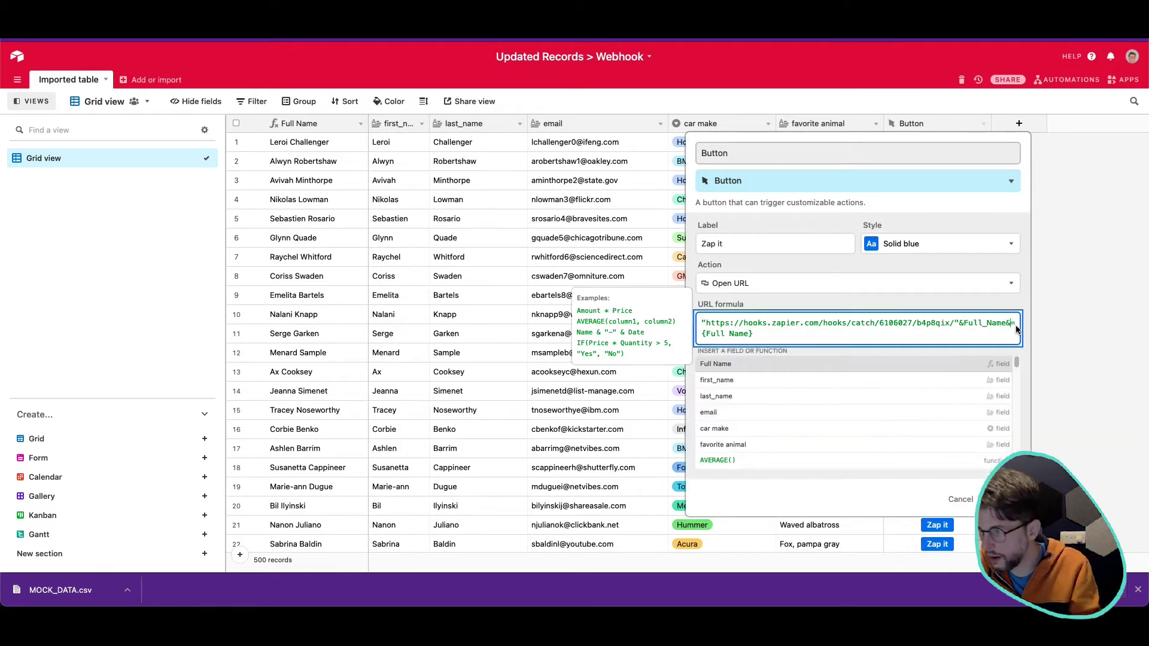
pyautogui.click(964, 324)
pyautogui.write('"')
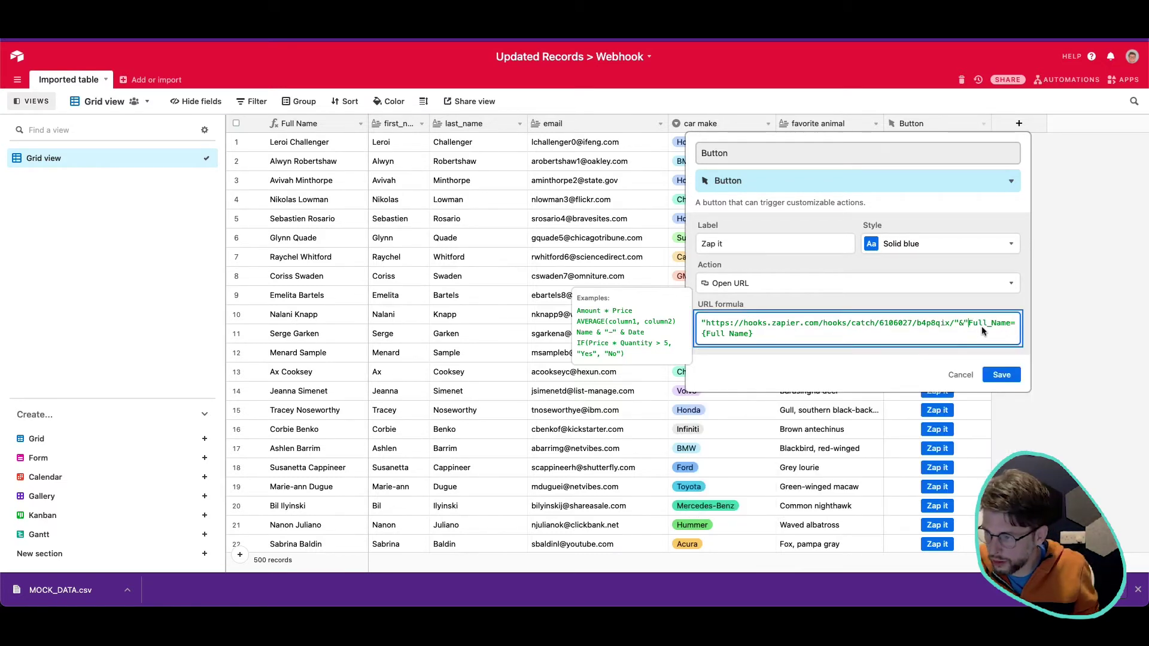
pyautogui.click(1016, 326)
pyautogui.write('"')
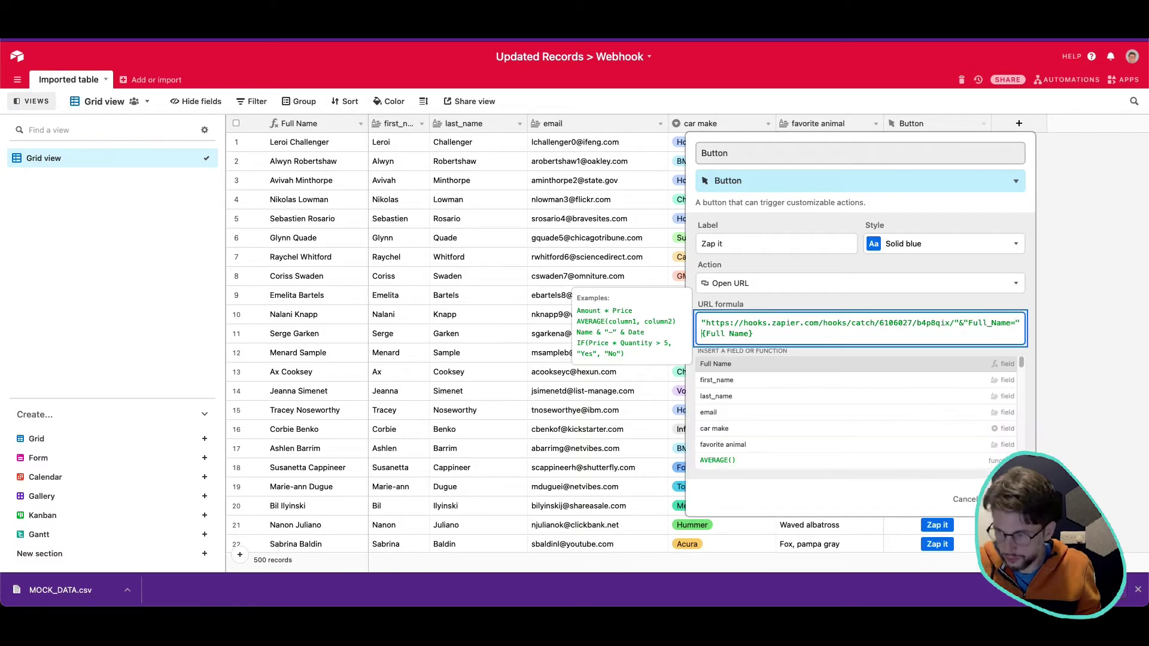
pyautogui.click(821, 324)
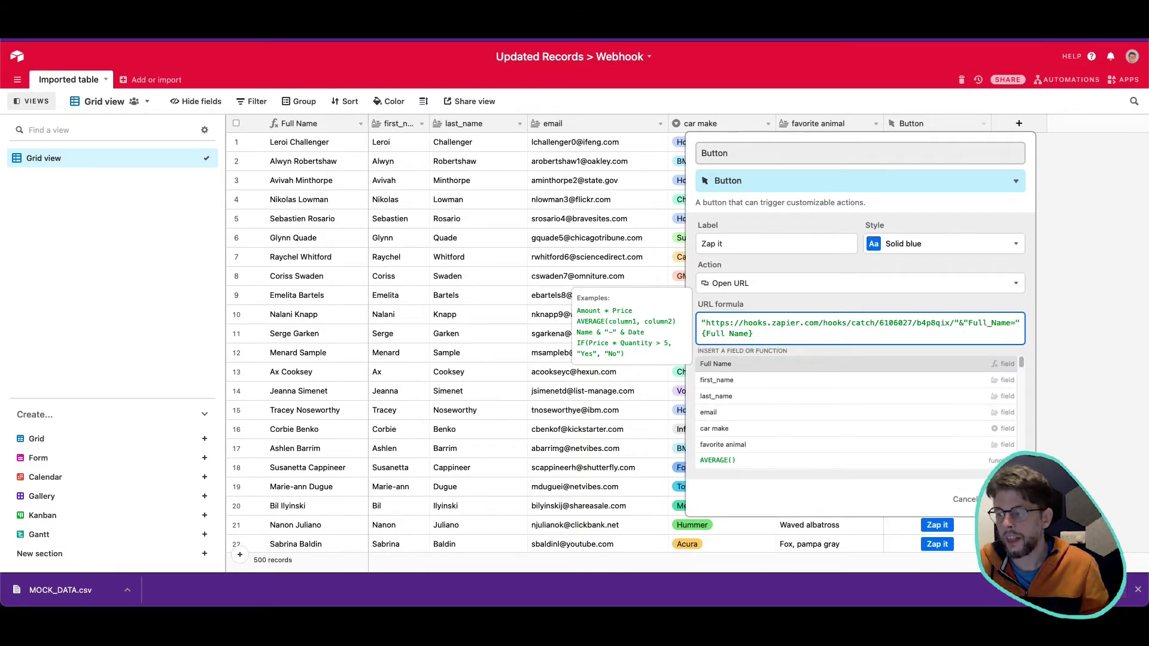
# - Insert & before {Full Name} in the URL formula, save it, and fire row 1's Zap it button
pyautogui.click(998, 499)
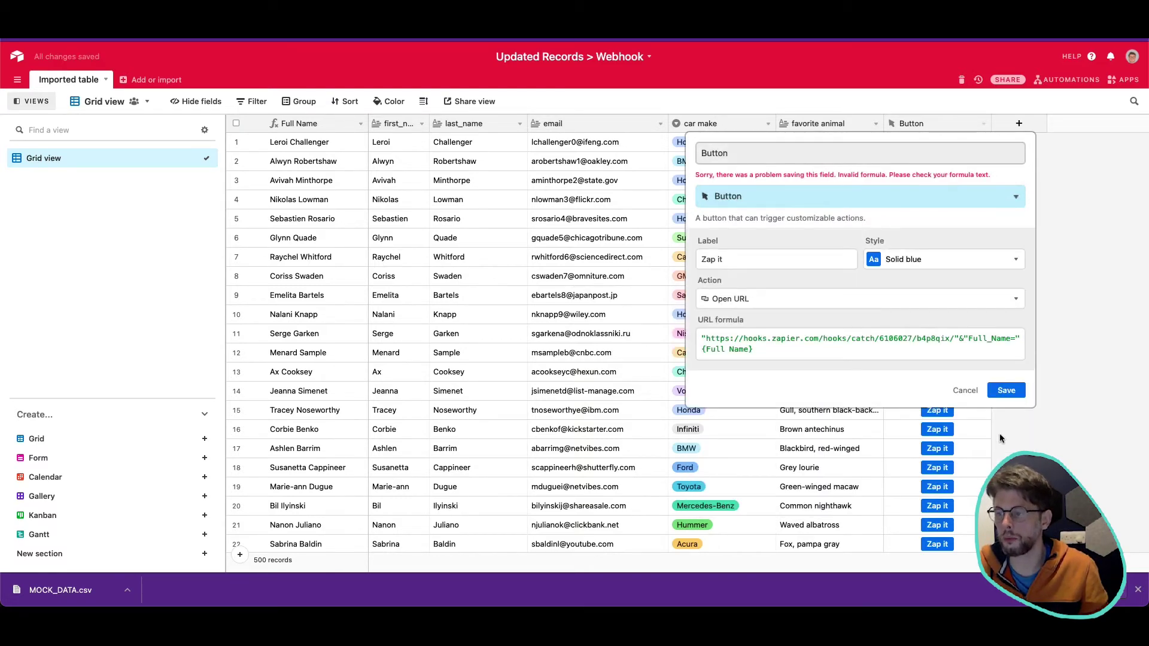
pyautogui.click(977, 350)
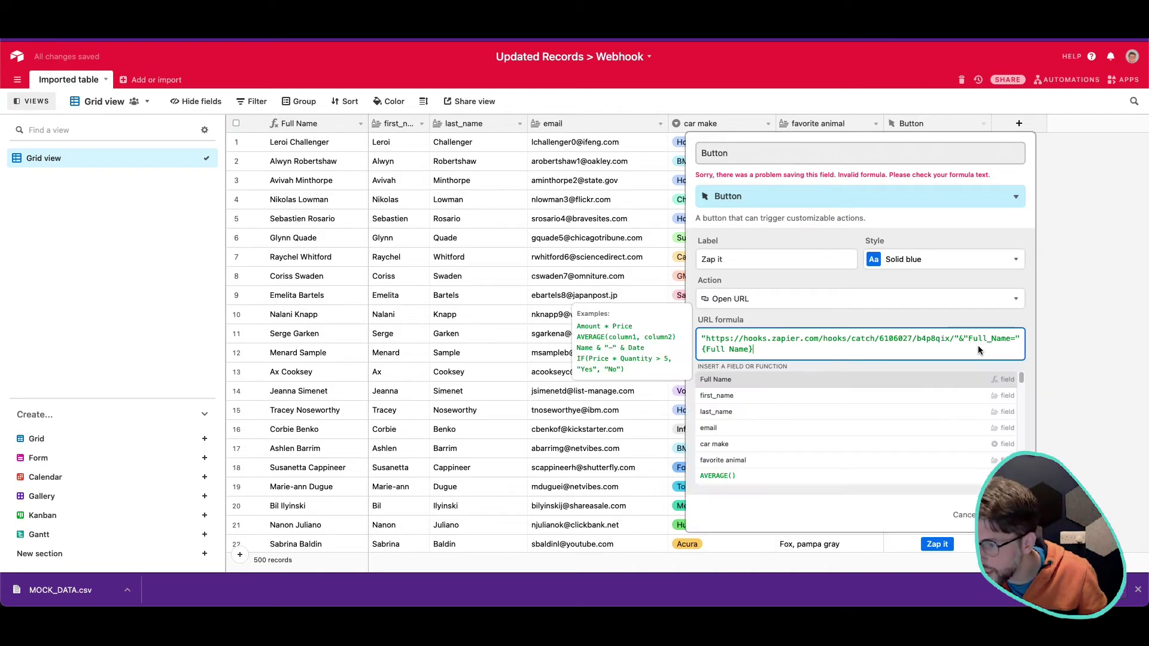
pyautogui.click(1022, 340)
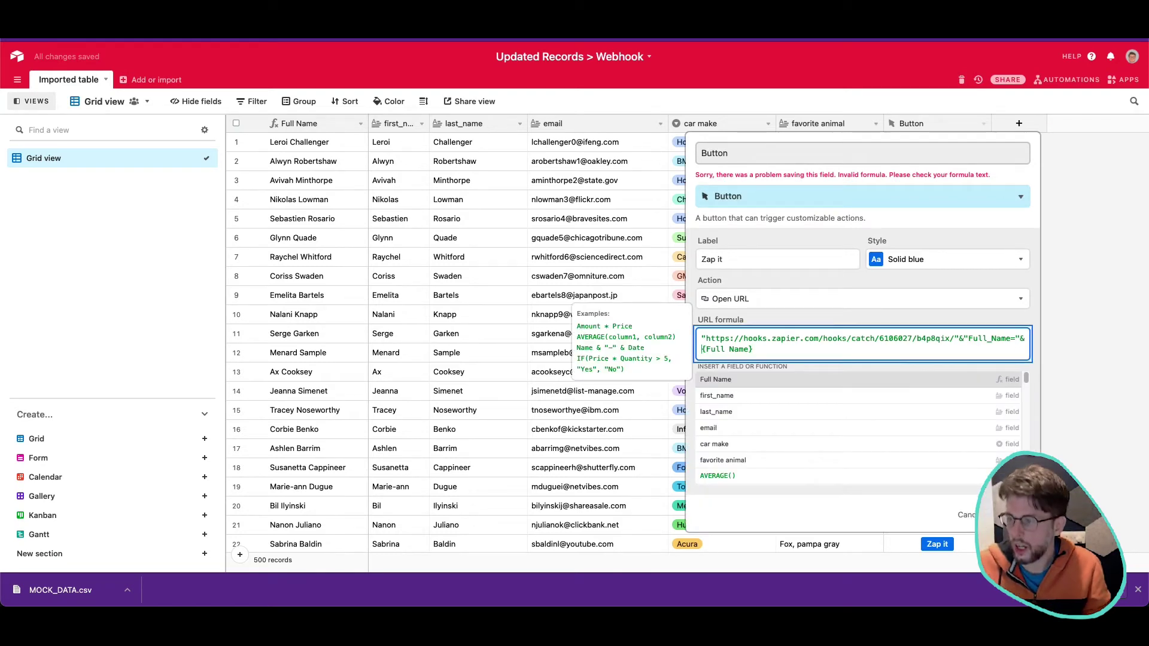
pyautogui.write('&')
pyautogui.click(996, 515)
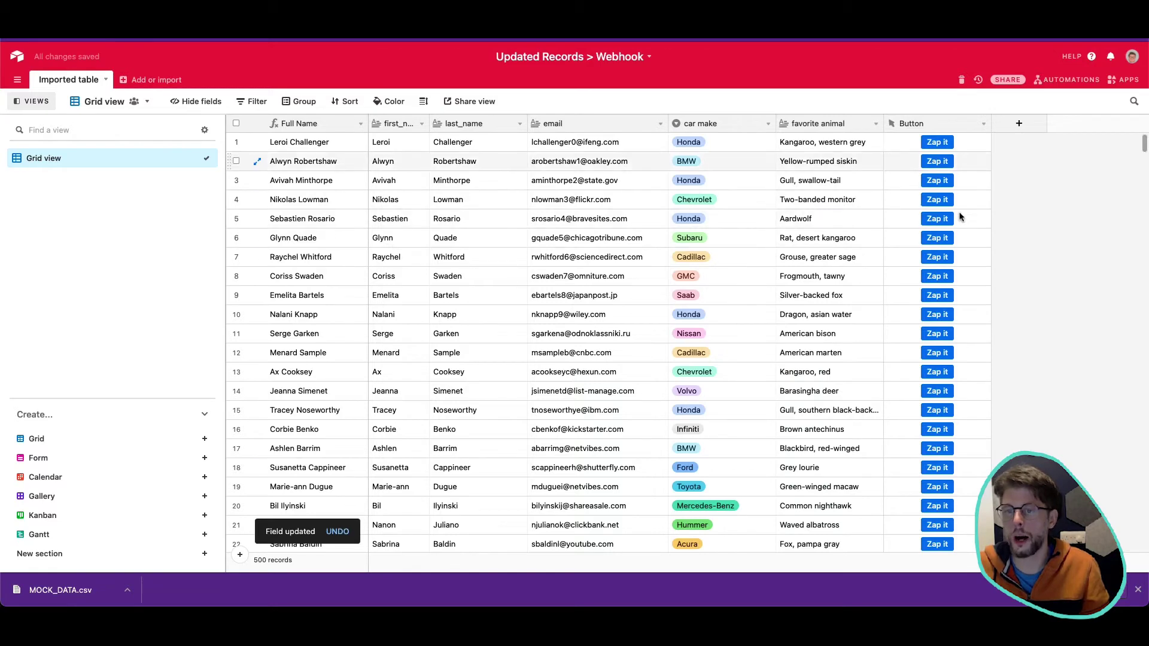
pyautogui.click(945, 148)
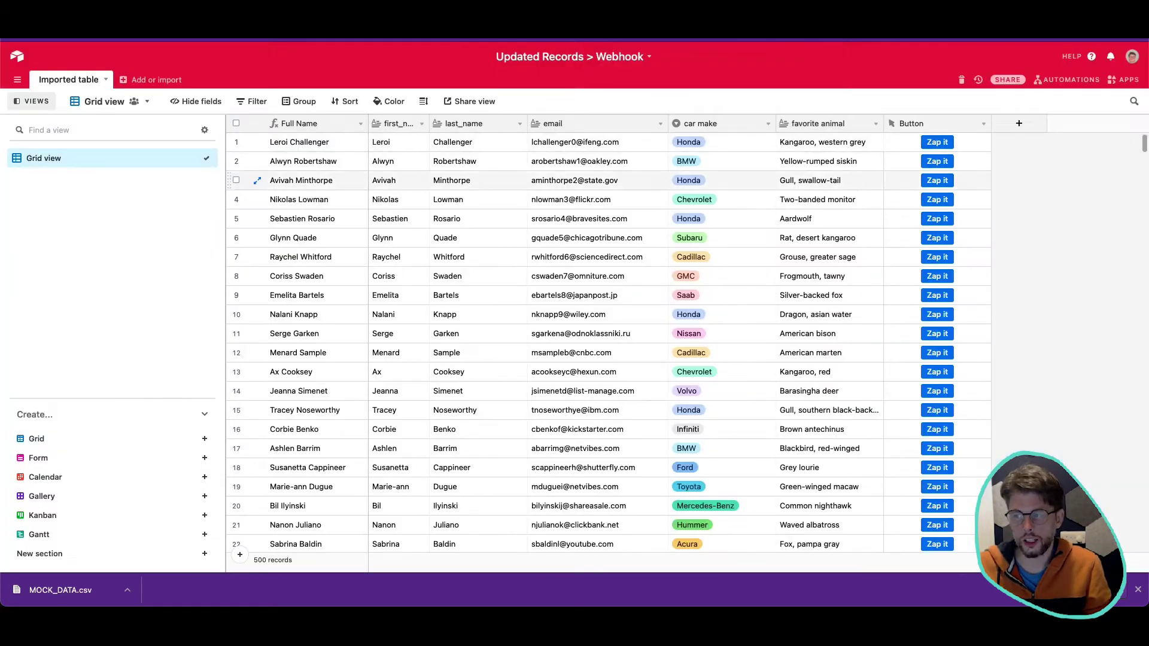
# - Insert ? before Full_Name in the Zap it button's URL formula and save the field
pyautogui.click(984, 124)
pyautogui.click(950, 138)
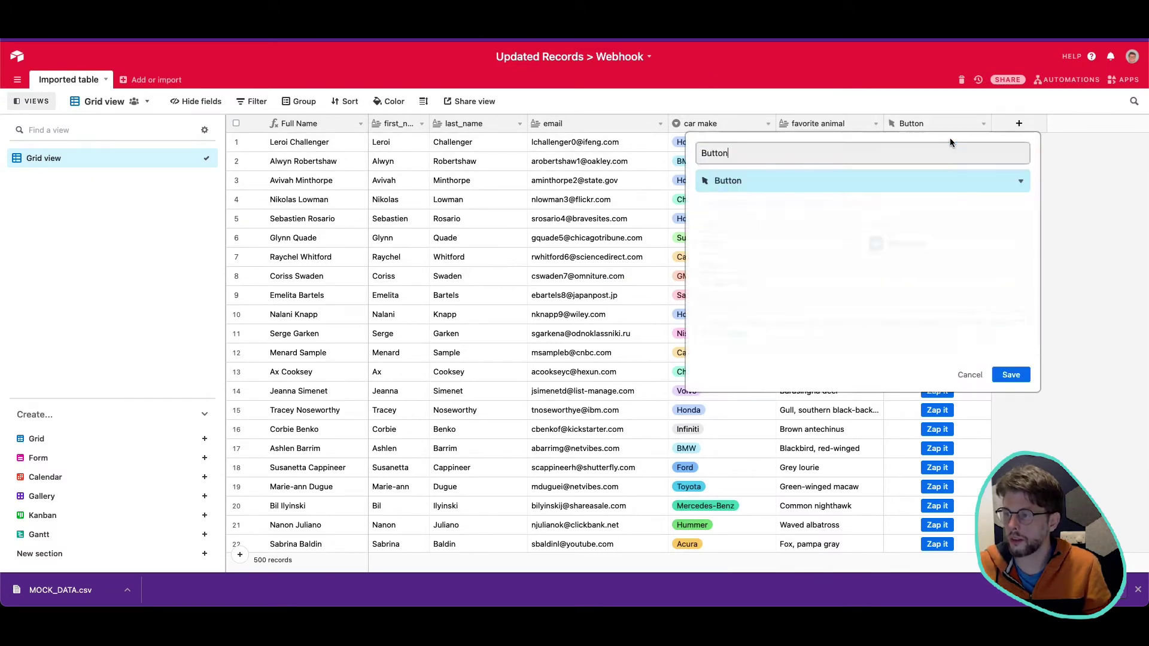
pyautogui.click(951, 325)
pyautogui.click(968, 325)
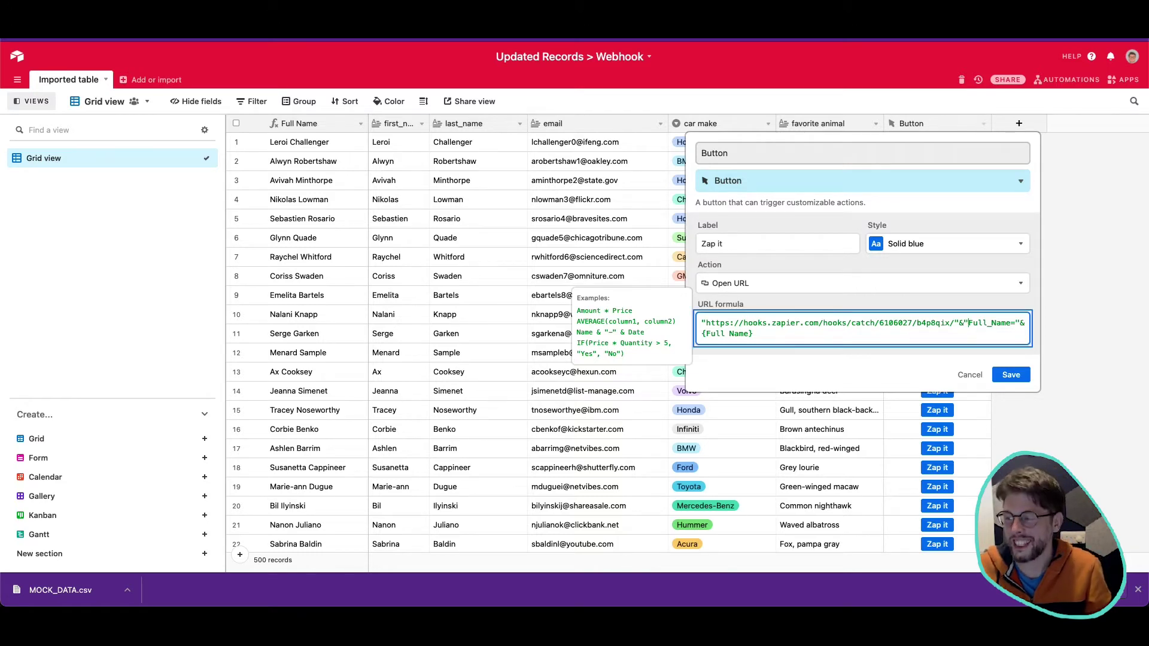
pyautogui.write('?')
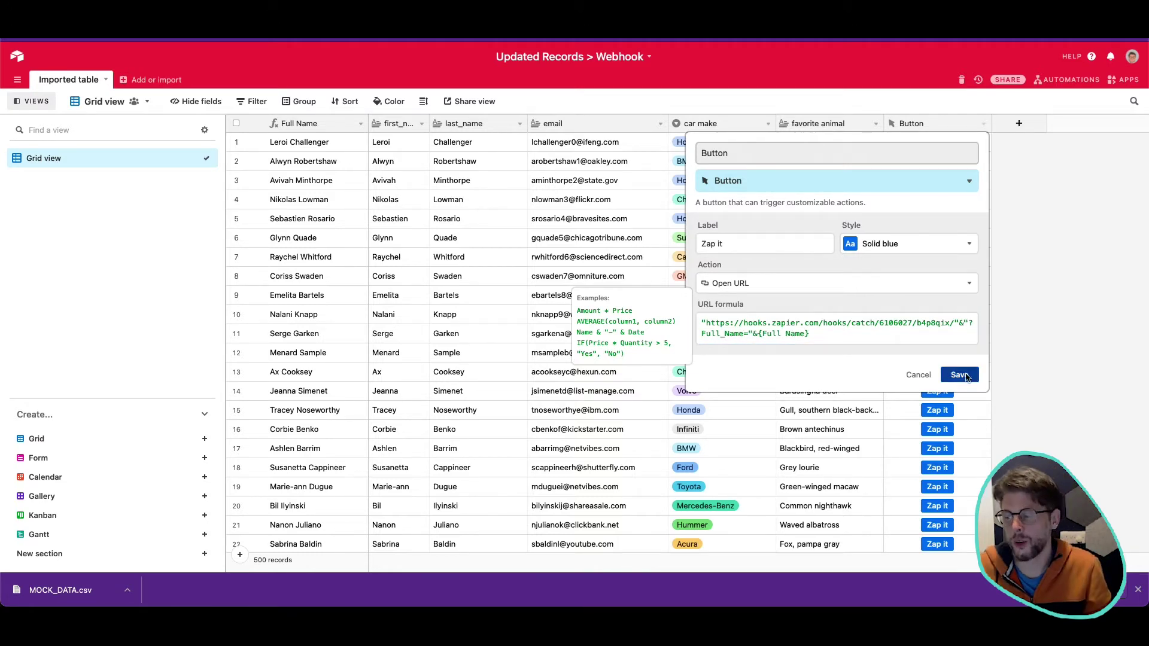
pyautogui.click(959, 375)
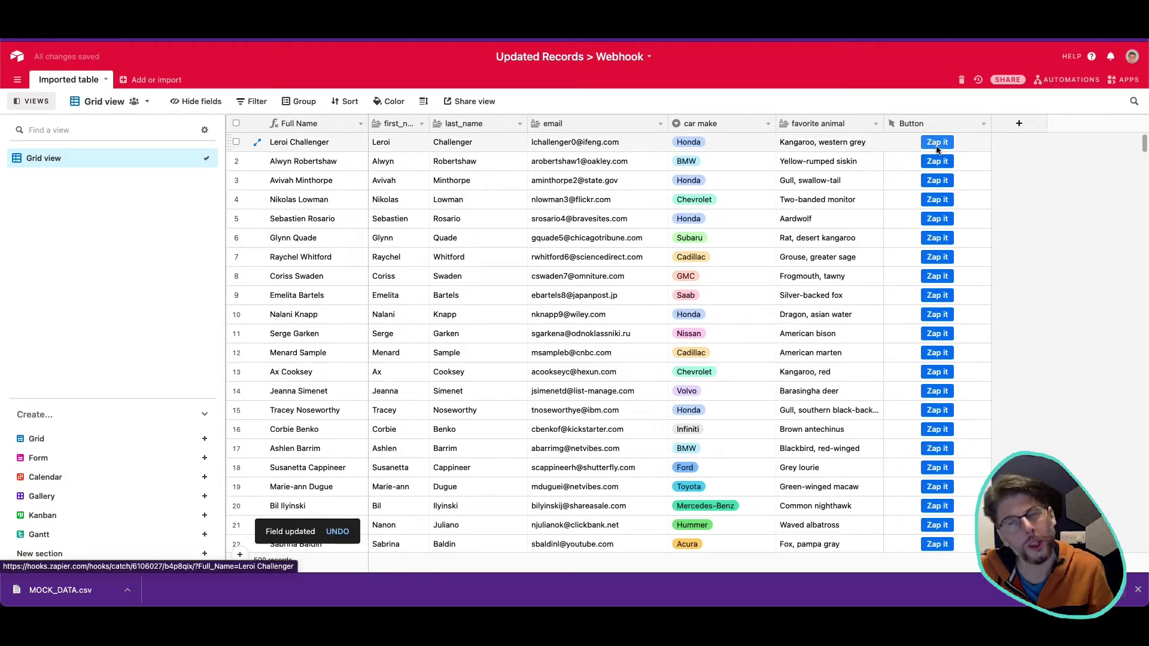
# - Fire row 1's Zap it button and go back to the Zapier Catch Hook trigger
pyautogui.click(938, 146)
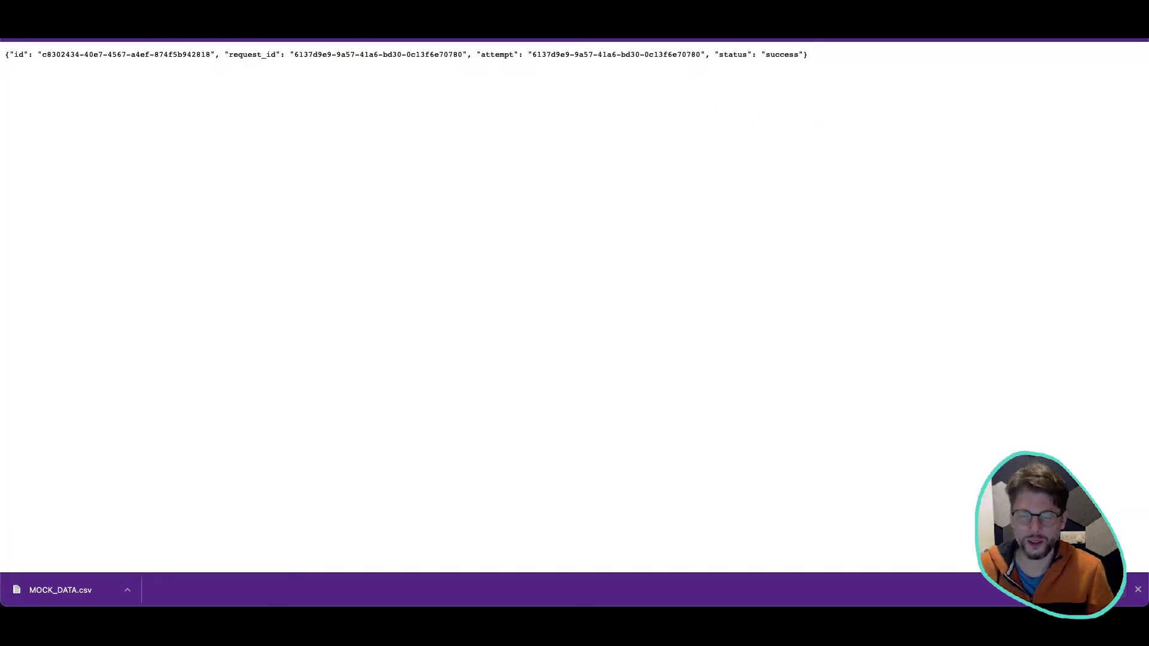
pyautogui.hotkey('ctrl', 'Tab')
pyautogui.scroll(-3, 353, 256)
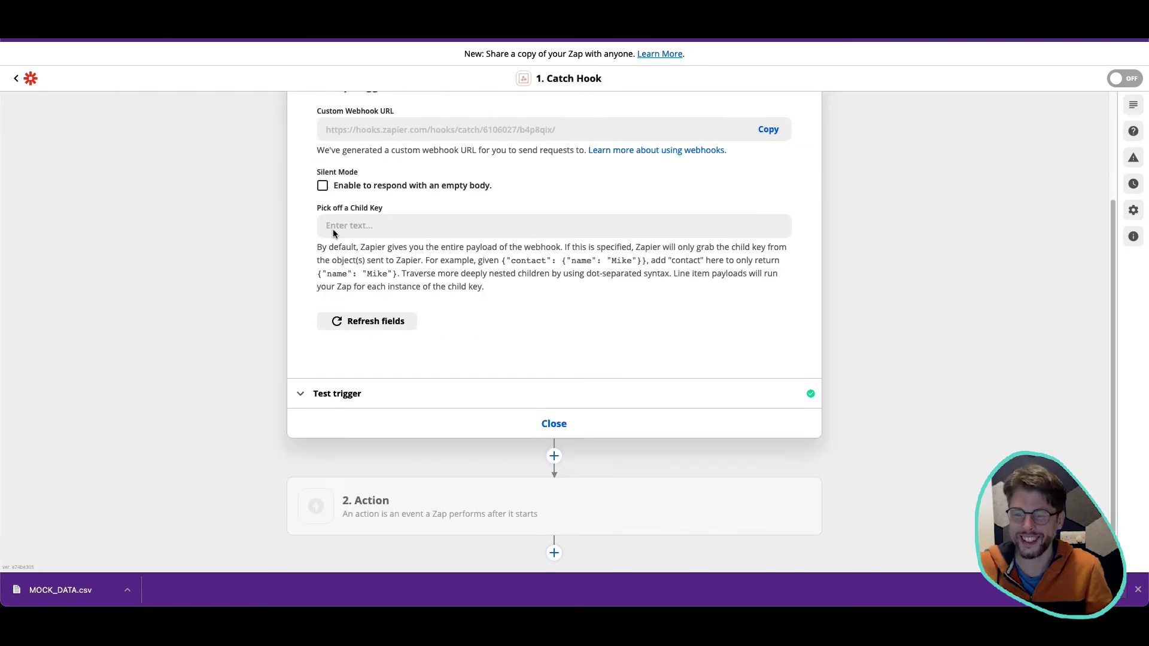
pyautogui.scroll(2, 462, 368)
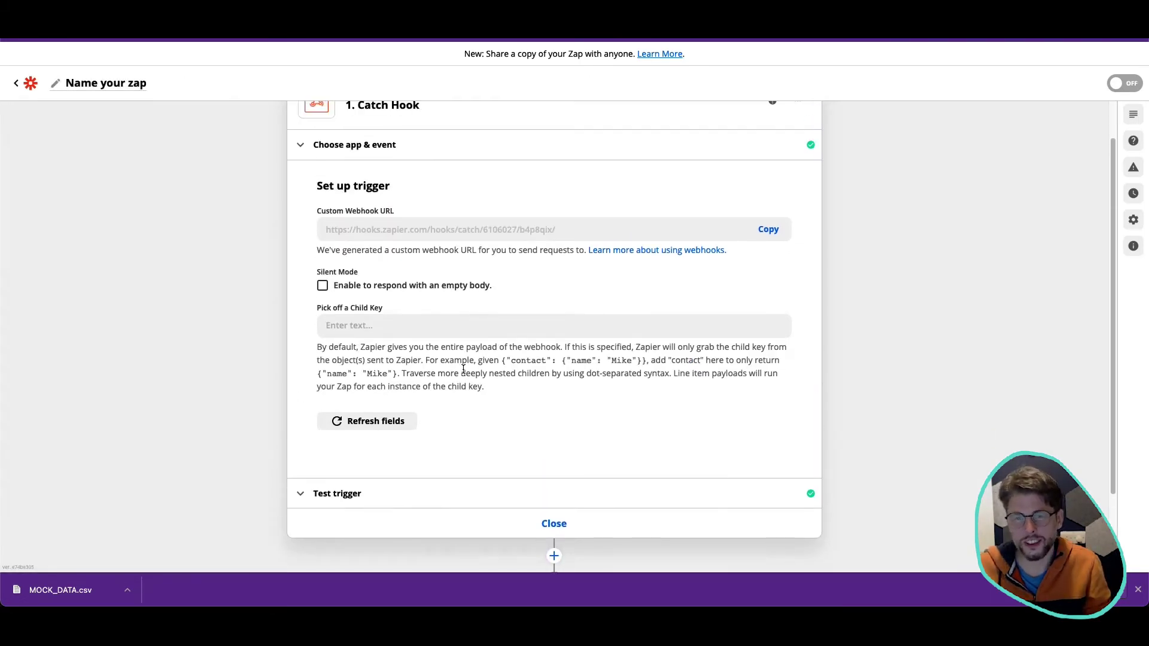
pyautogui.scroll(-2, 462, 368)
# - Load more caught requests and select Request B to check its Full_Name value
pyautogui.click(397, 407)
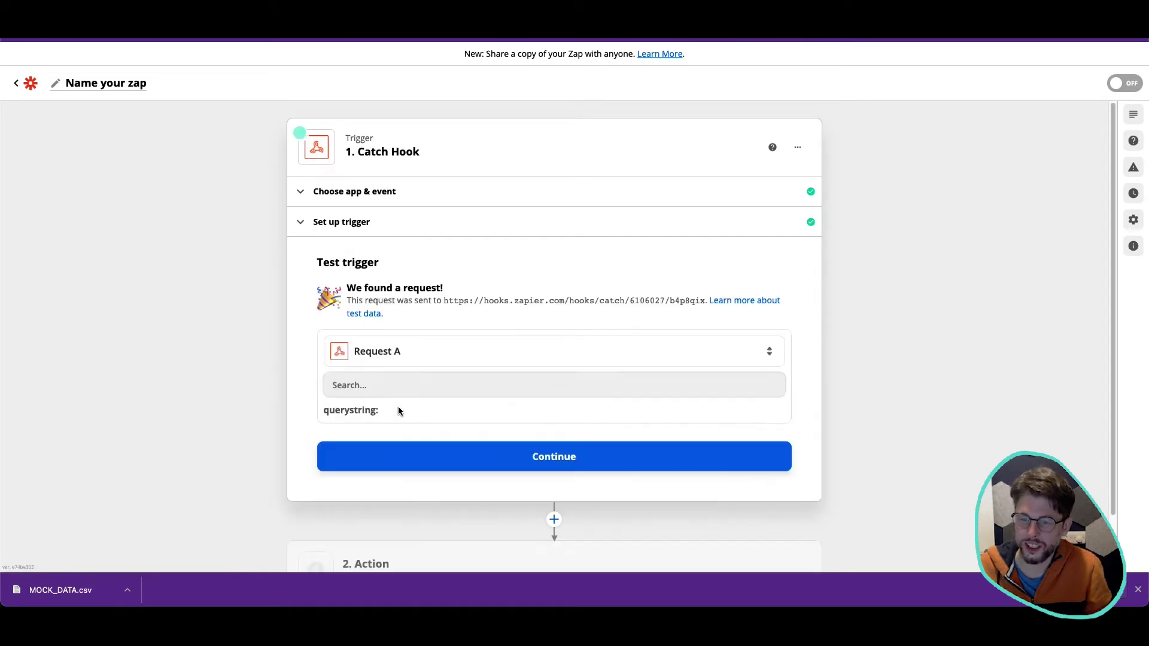
pyautogui.click(504, 347)
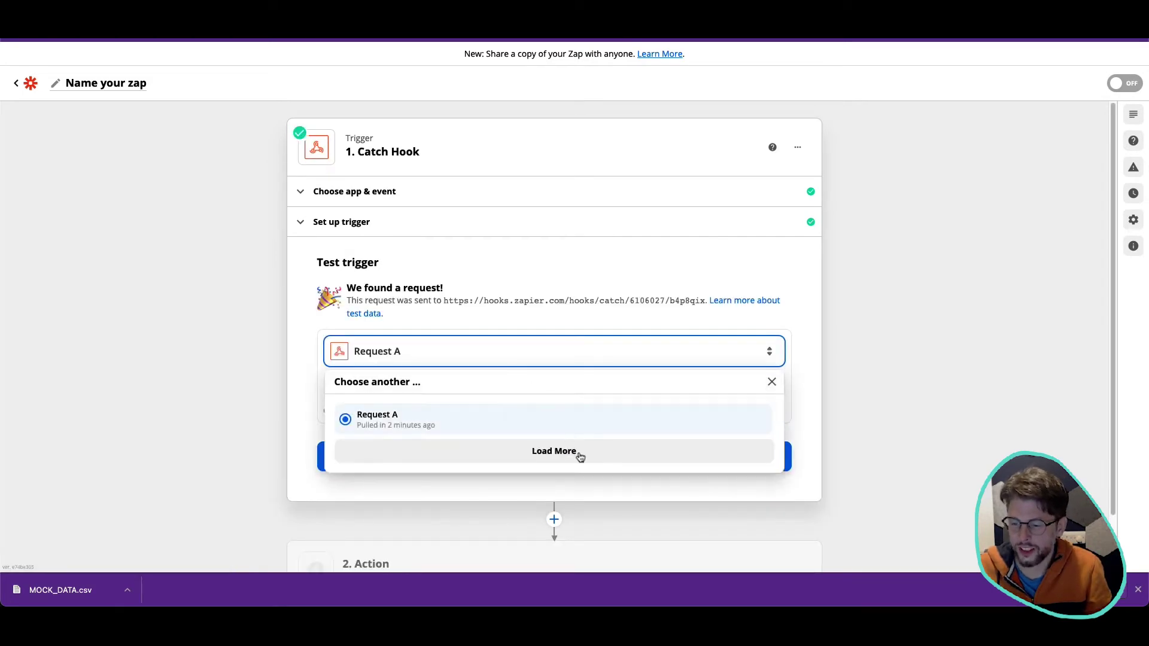
pyautogui.click(579, 451)
pyautogui.click(511, 426)
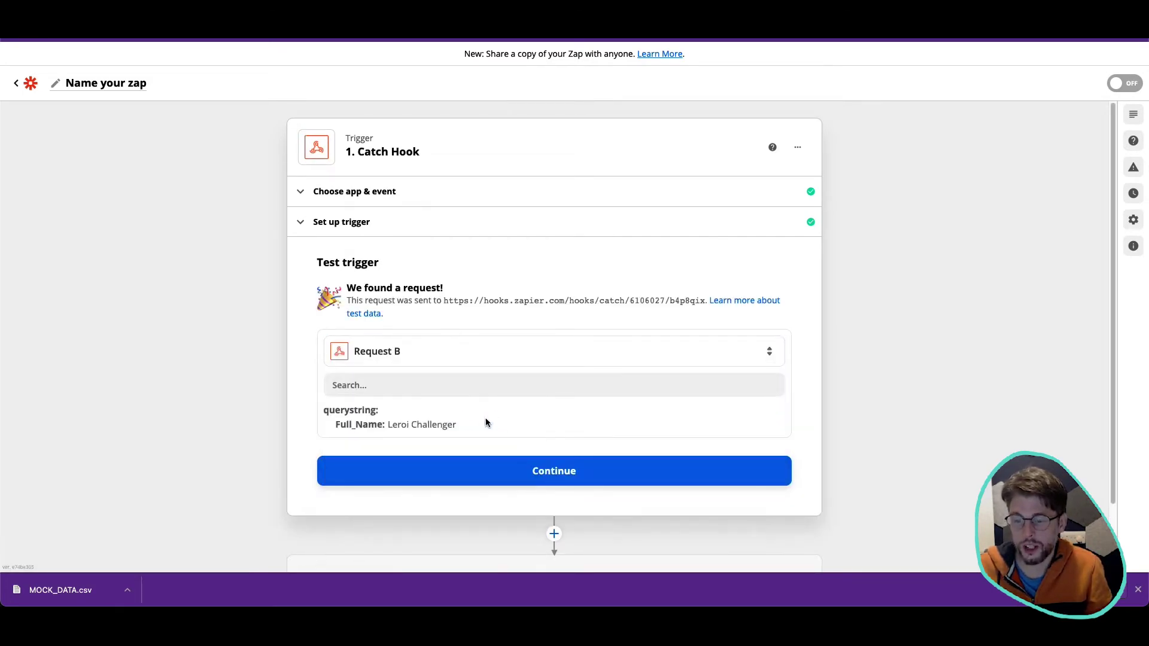
pyautogui.moveTo(377, 423); pyautogui.dragTo(448, 425)
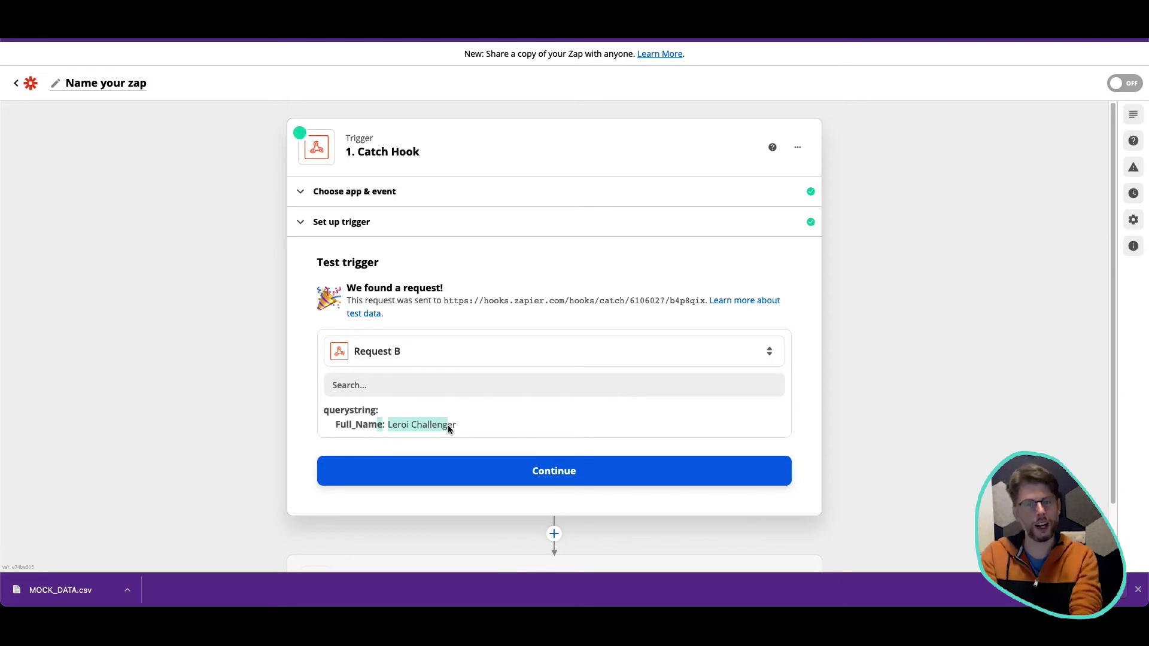
pyautogui.click(599, 394)
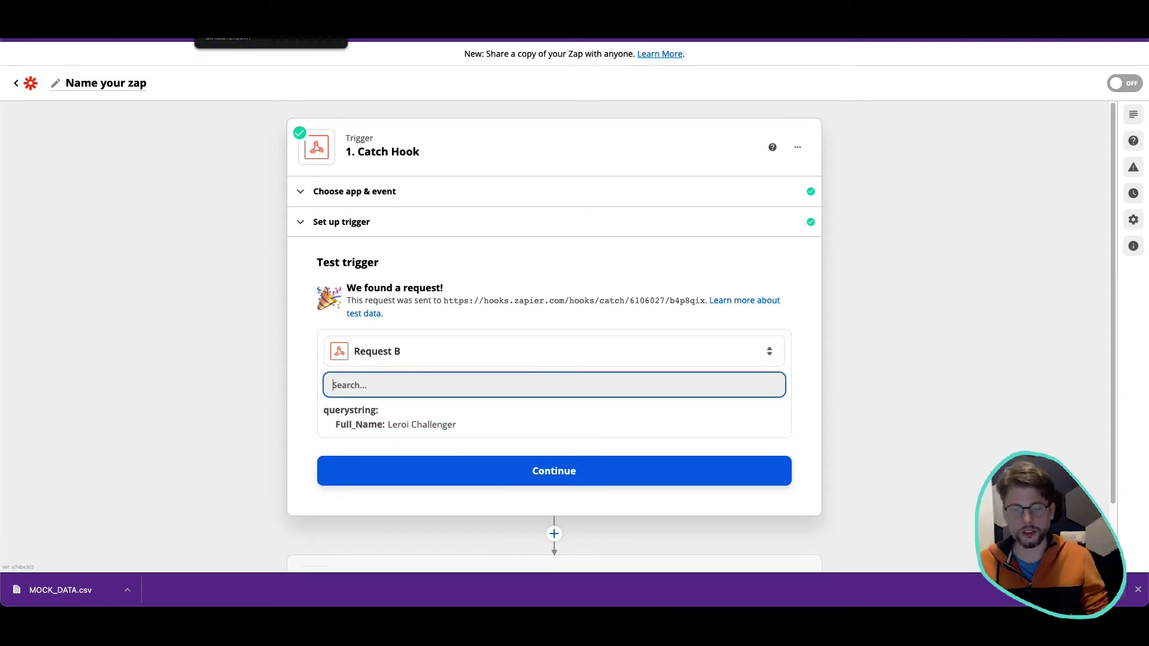
pyautogui.click(270, 27)
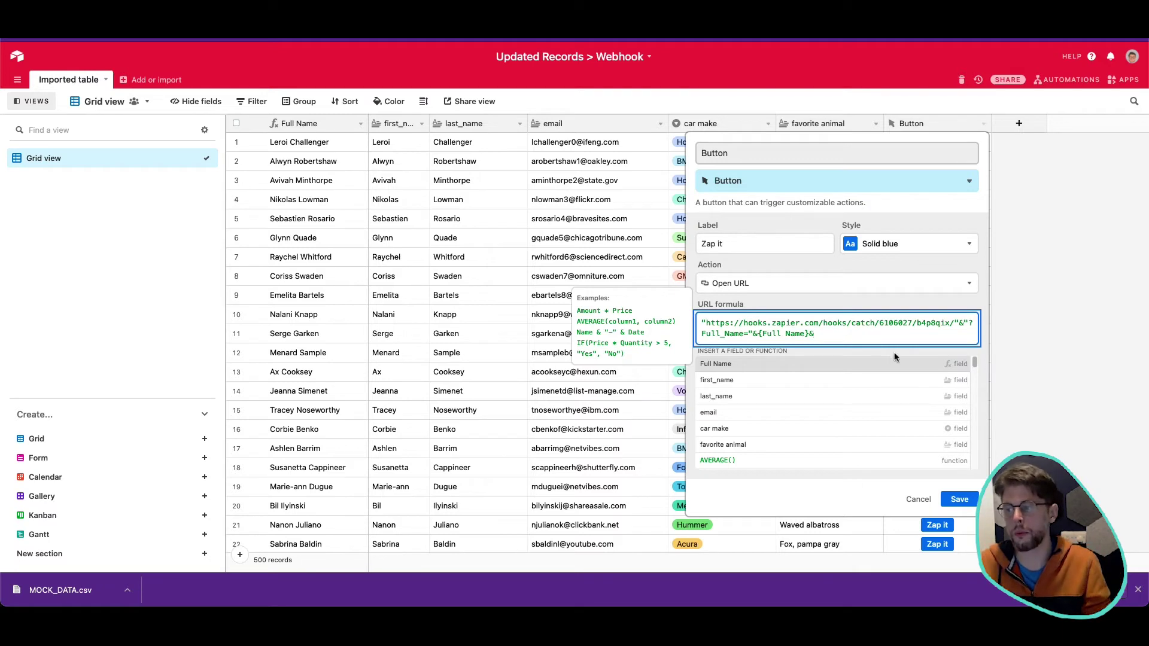
# - Append &"&email"&email after {Full Name} in the URL formula and save the field
pyautogui.moveTo(952, 323); pyautogui.dragTo(706, 326)
pyautogui.click(706, 326)
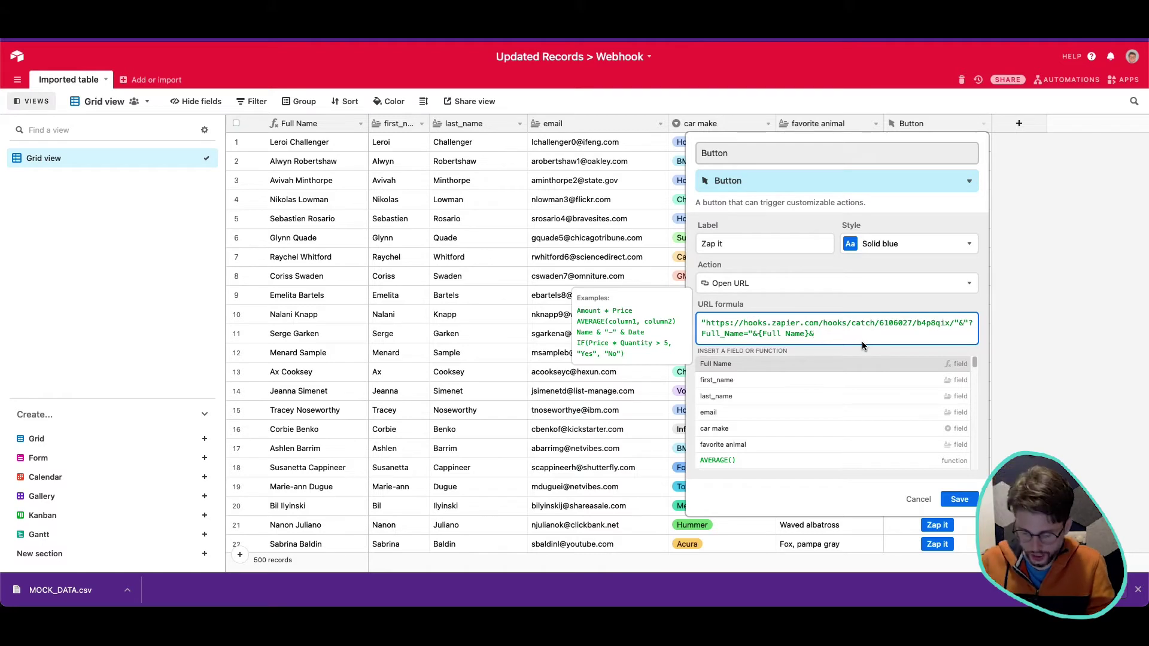
pyautogui.write('"&emai')
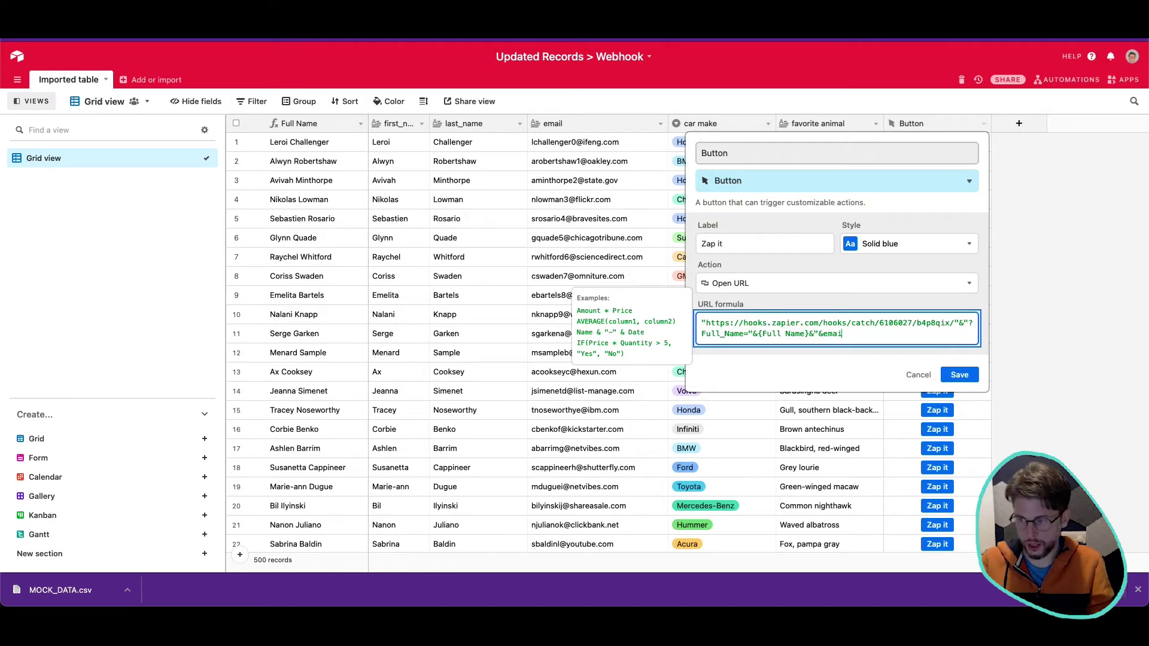
pyautogui.write('"')
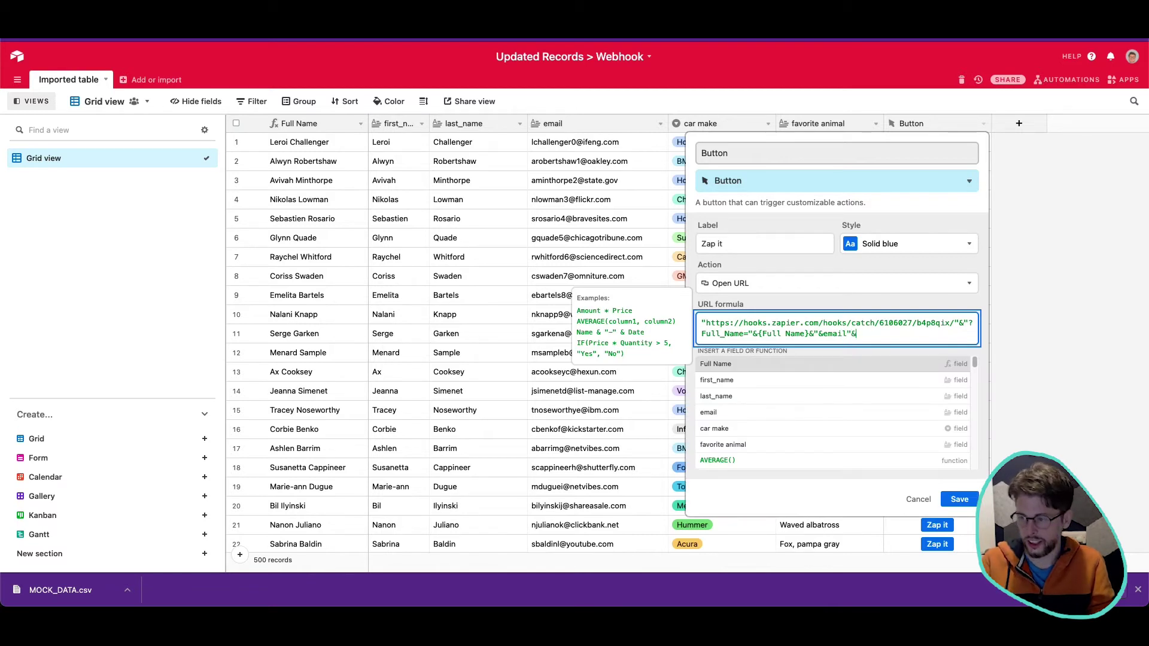
pyautogui.write('&email')
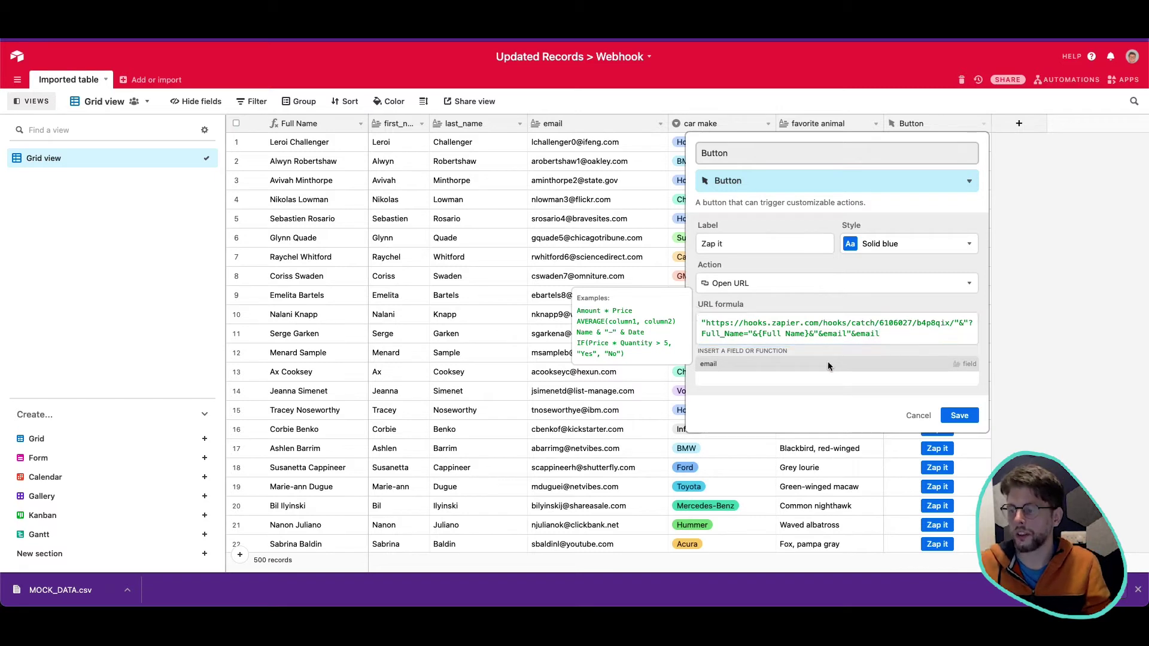
pyautogui.click(959, 375)
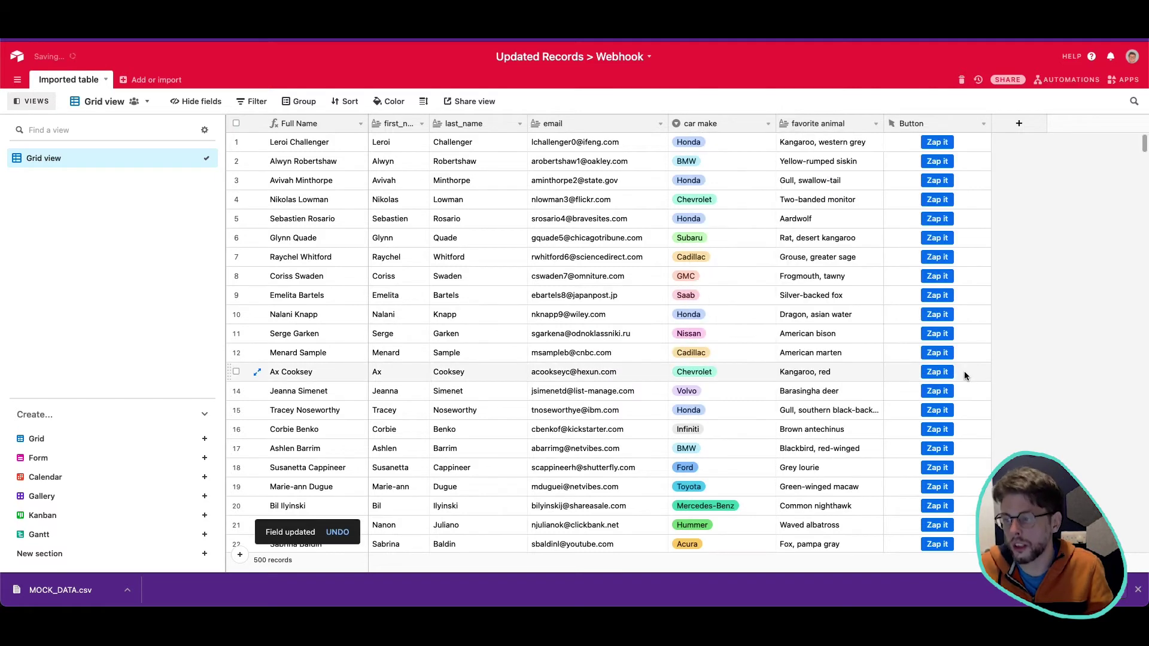
# - Fire row 3's Zap it button and rerun the Zapier trigger test
pyautogui.click(947, 180)
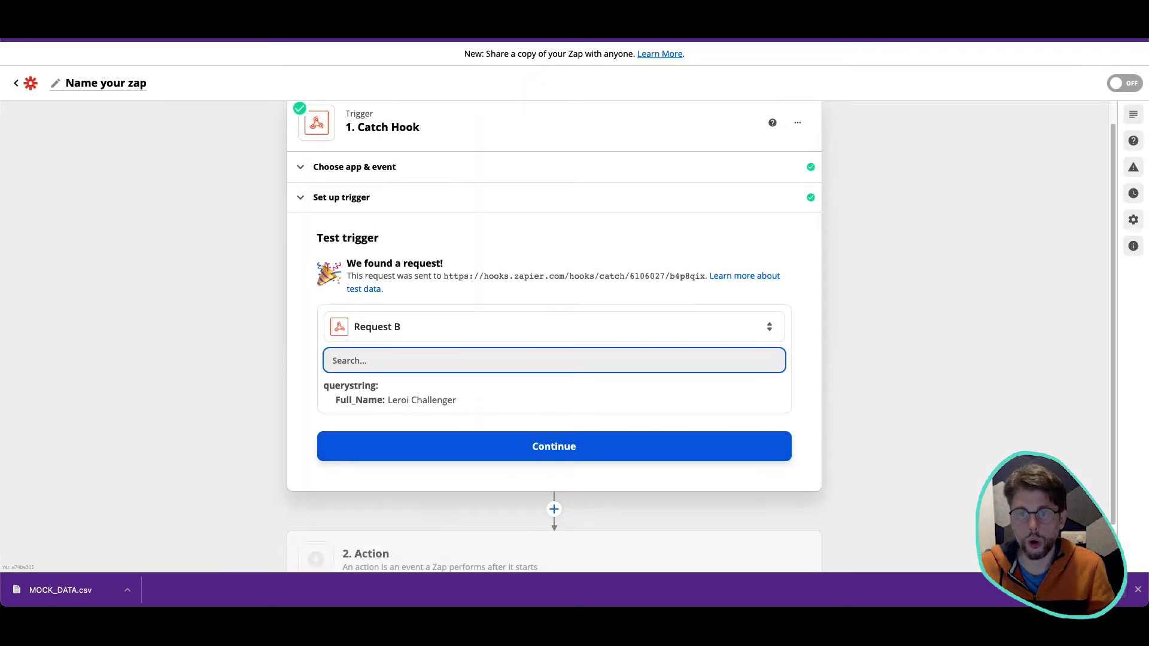
pyautogui.click(424, 197)
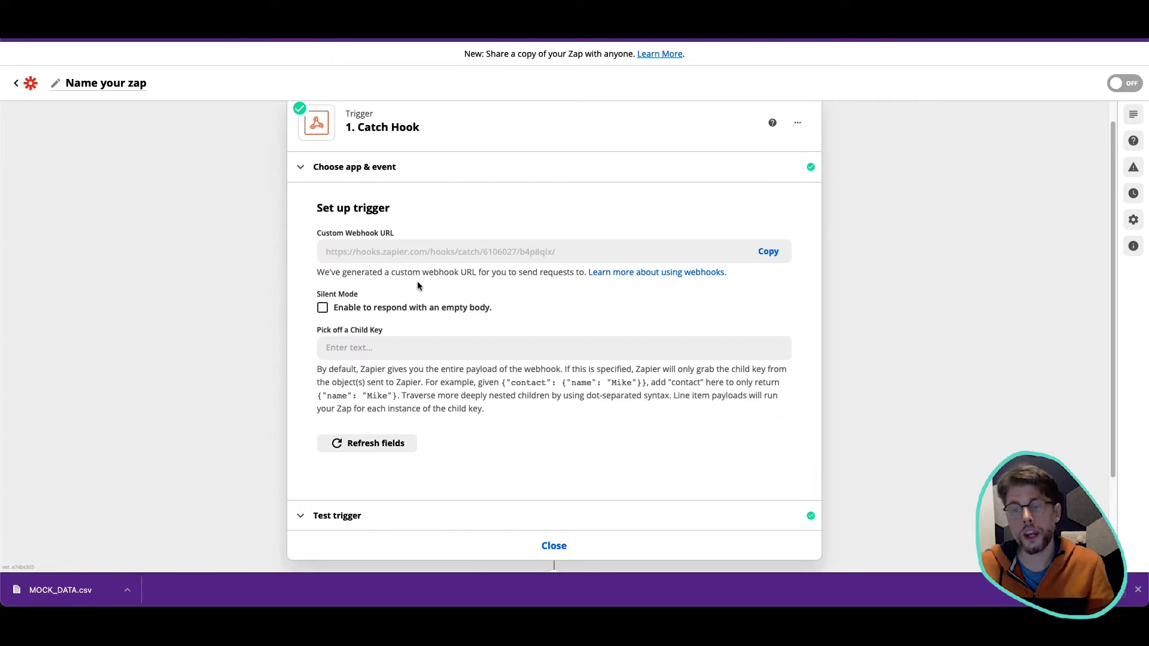
pyautogui.scroll(-3, 413, 359)
pyautogui.click(409, 393)
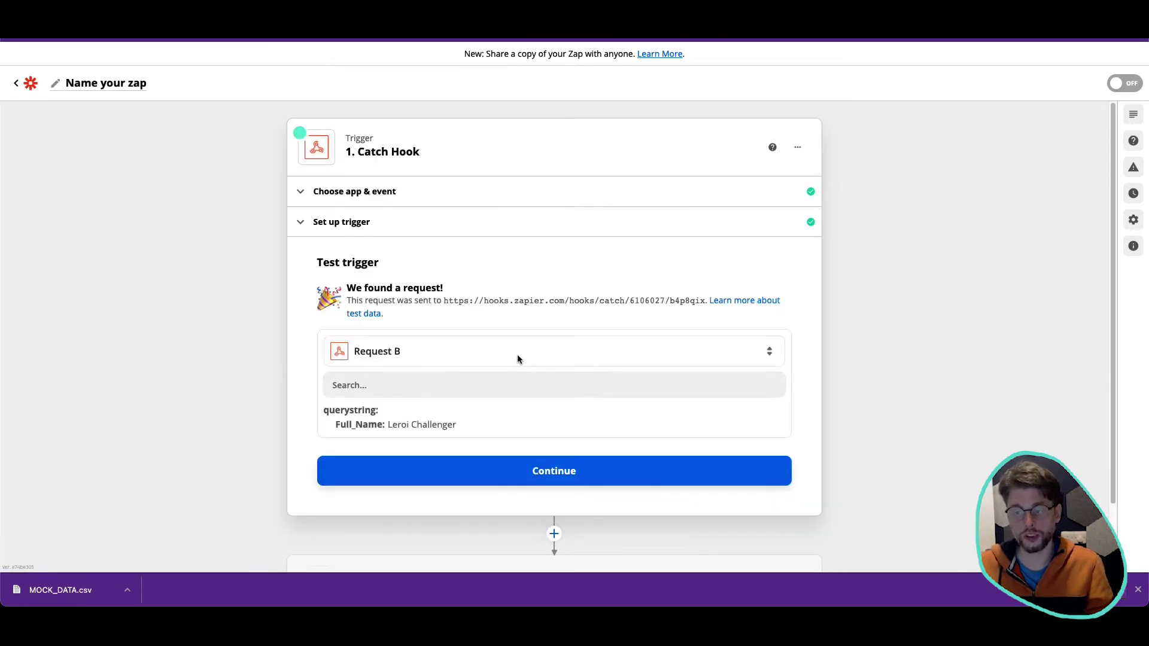
# - Load Request C and inspect its email value, fused to the key without an equals sign
pyautogui.click(527, 351)
pyautogui.click(512, 403)
pyautogui.click(482, 344)
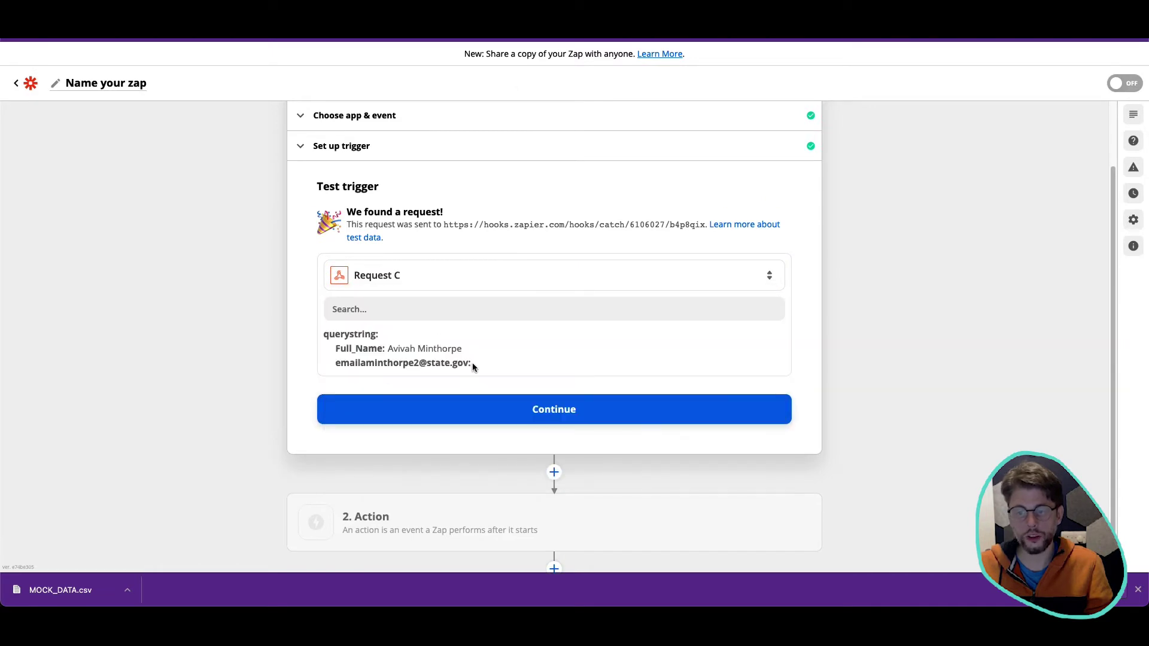
pyautogui.moveTo(473, 364); pyautogui.dragTo(362, 370)
pyautogui.click(356, 354)
pyautogui.doubleClick(361, 365)
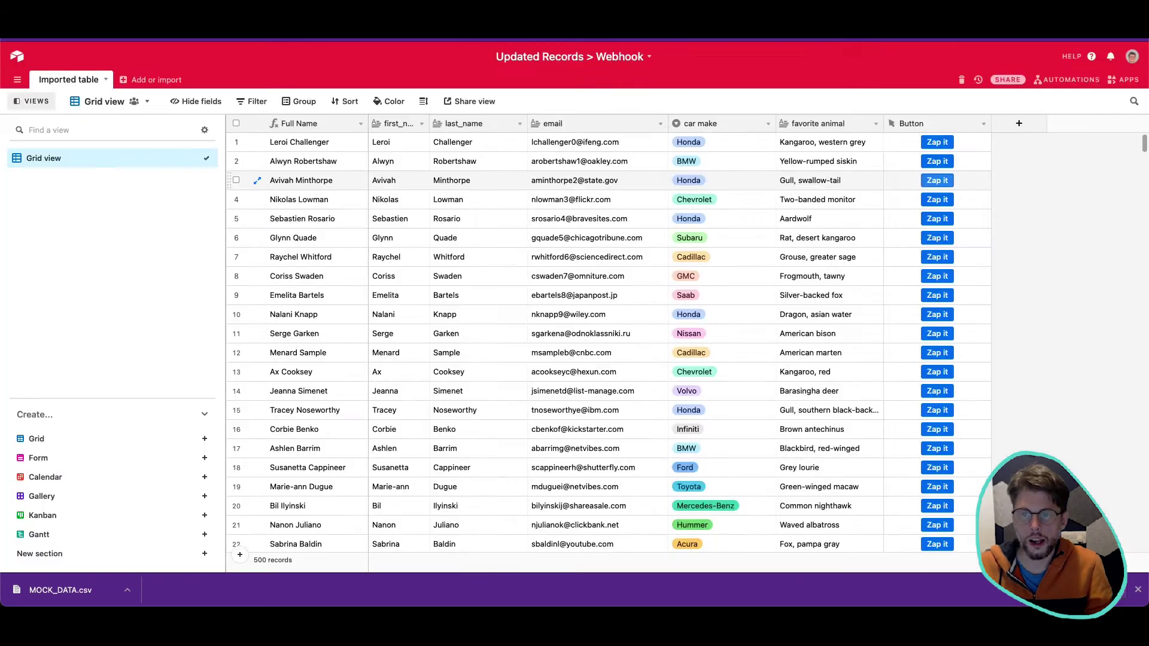
pyautogui.hotkey('ctrl', 'Tab')
# - Add the missing = after email in the URL formula, save the field, and reload the base
pyautogui.click(983, 124)
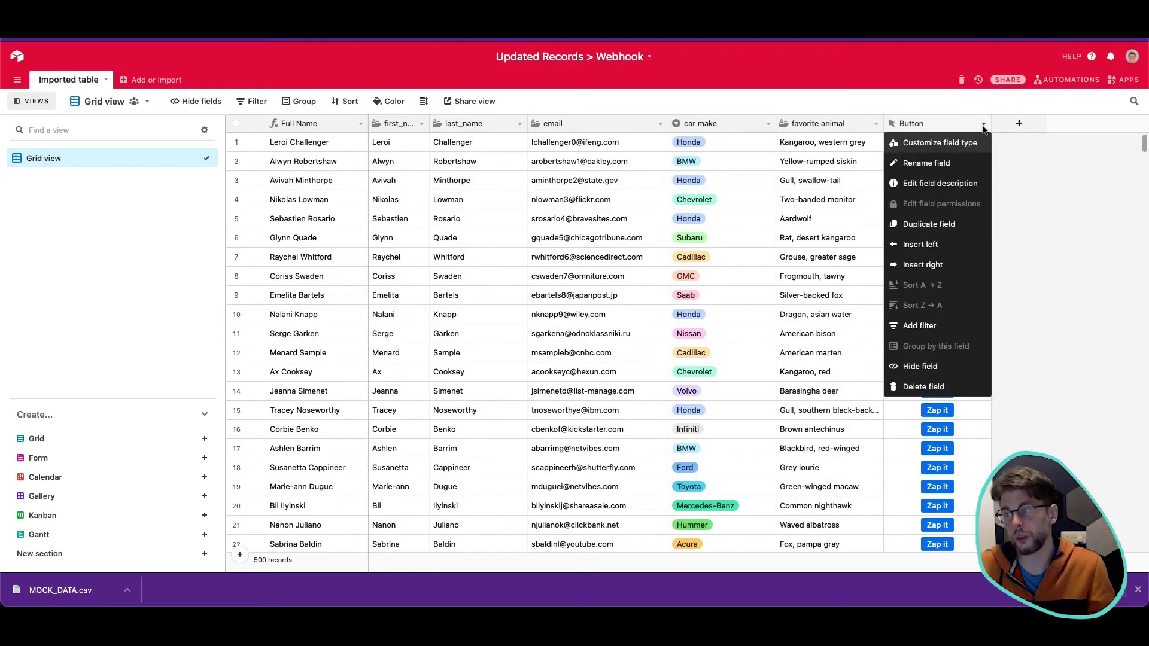
pyautogui.click(960, 144)
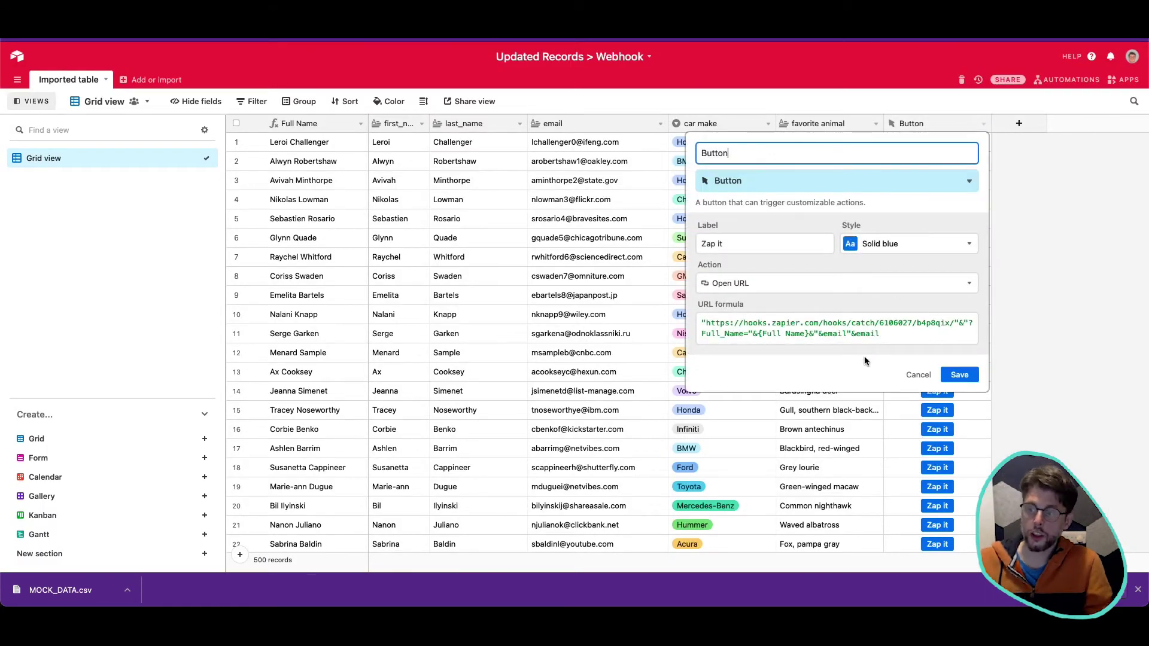
pyautogui.click(910, 339)
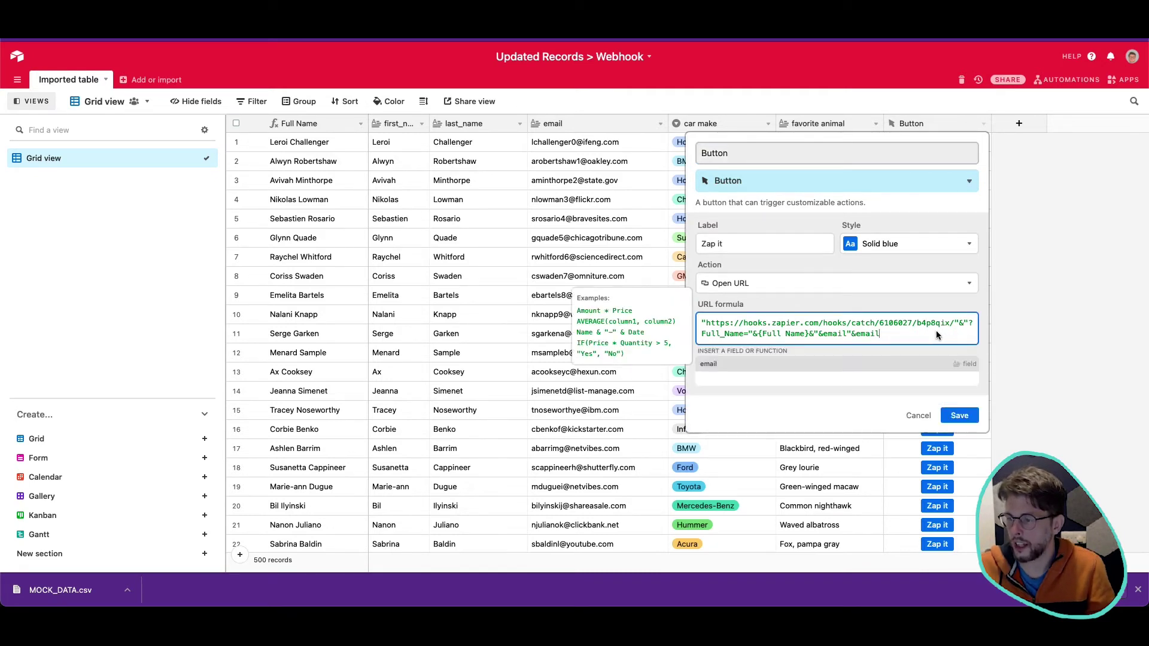
pyautogui.click(849, 338)
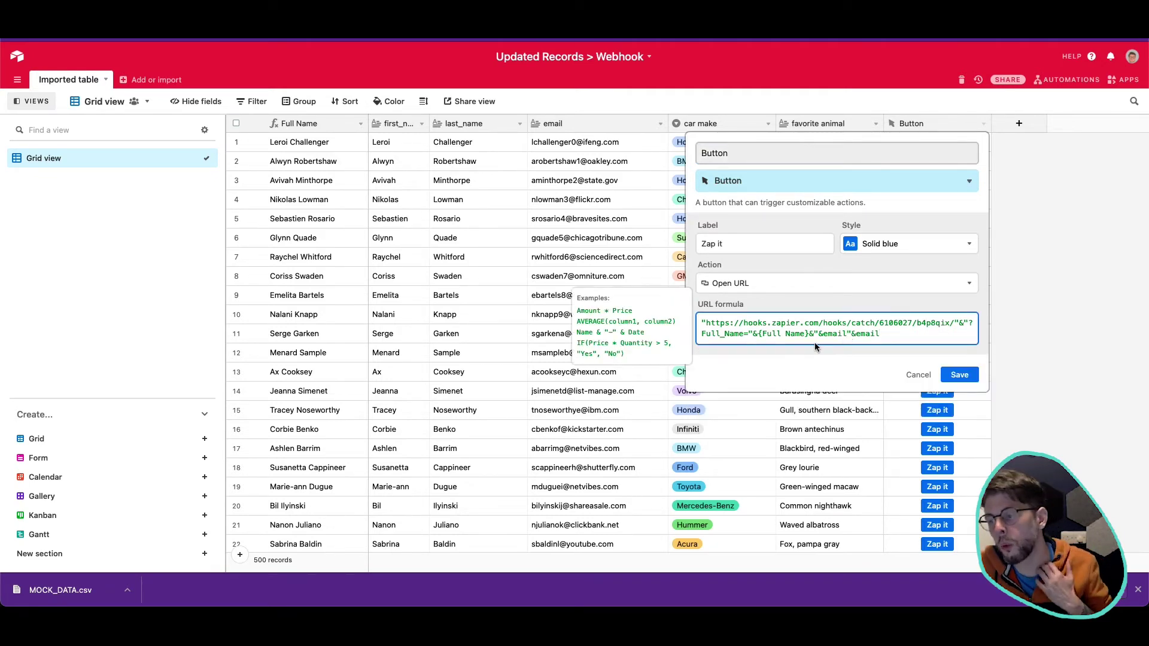
pyautogui.write('=')
pyautogui.click(887, 335)
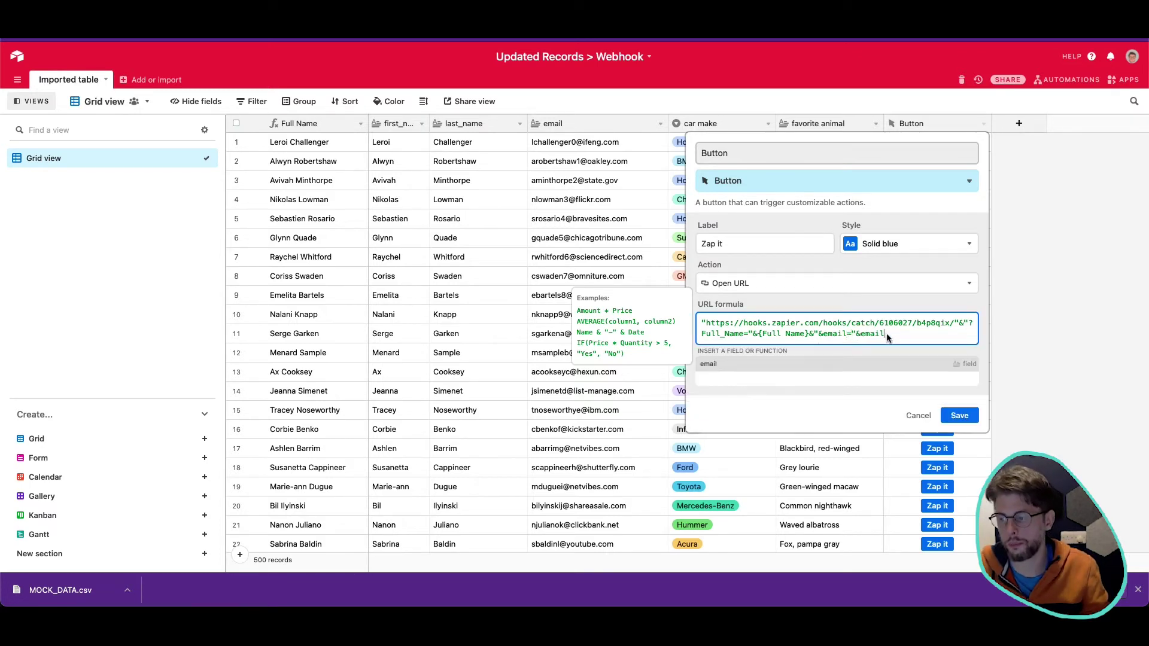
pyautogui.click(962, 413)
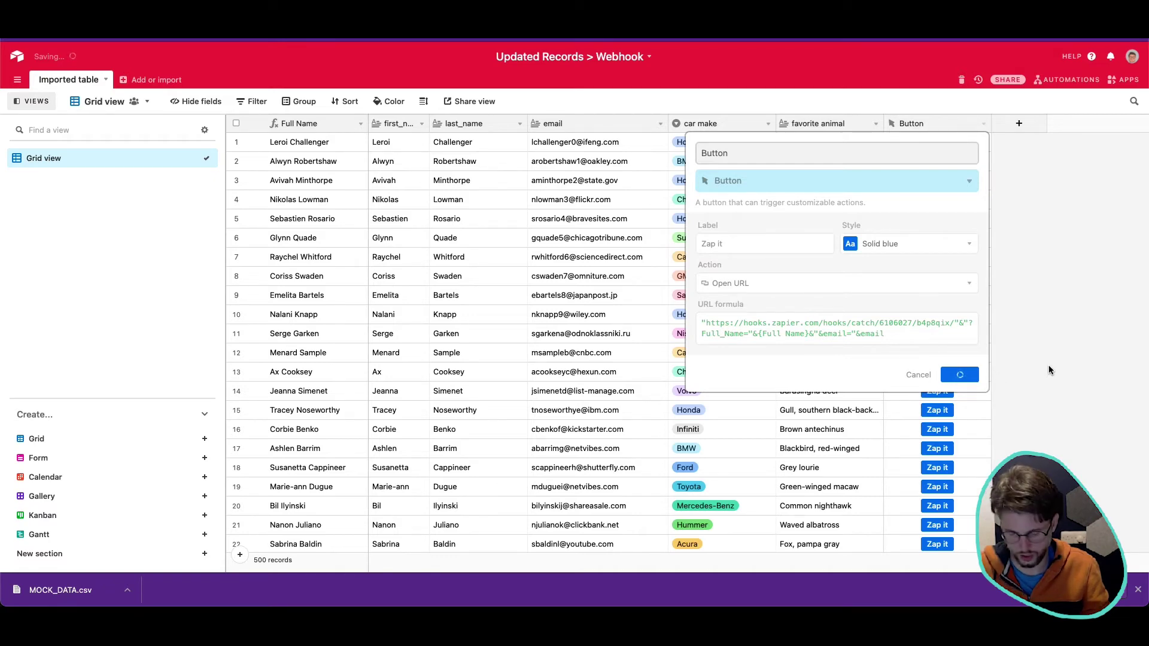
pyautogui.press('super+r')
pyautogui.press('Return')
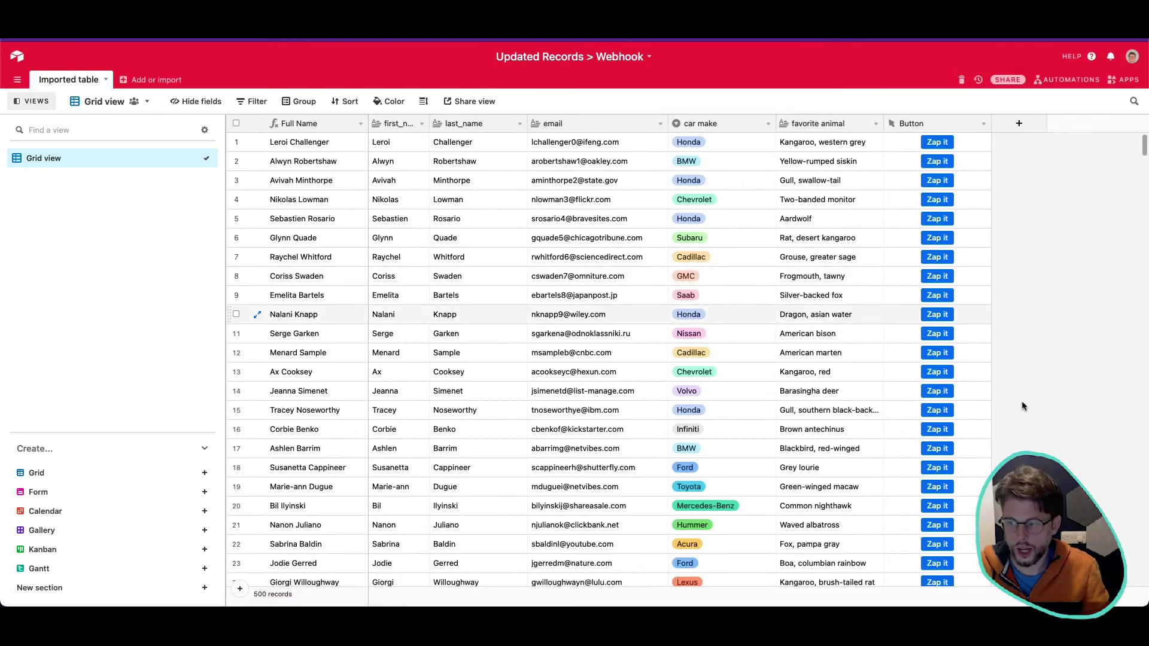
# - Open the Button field's URL formula for editing in Airtable
pyautogui.click(979, 127)
pyautogui.click(937, 143)
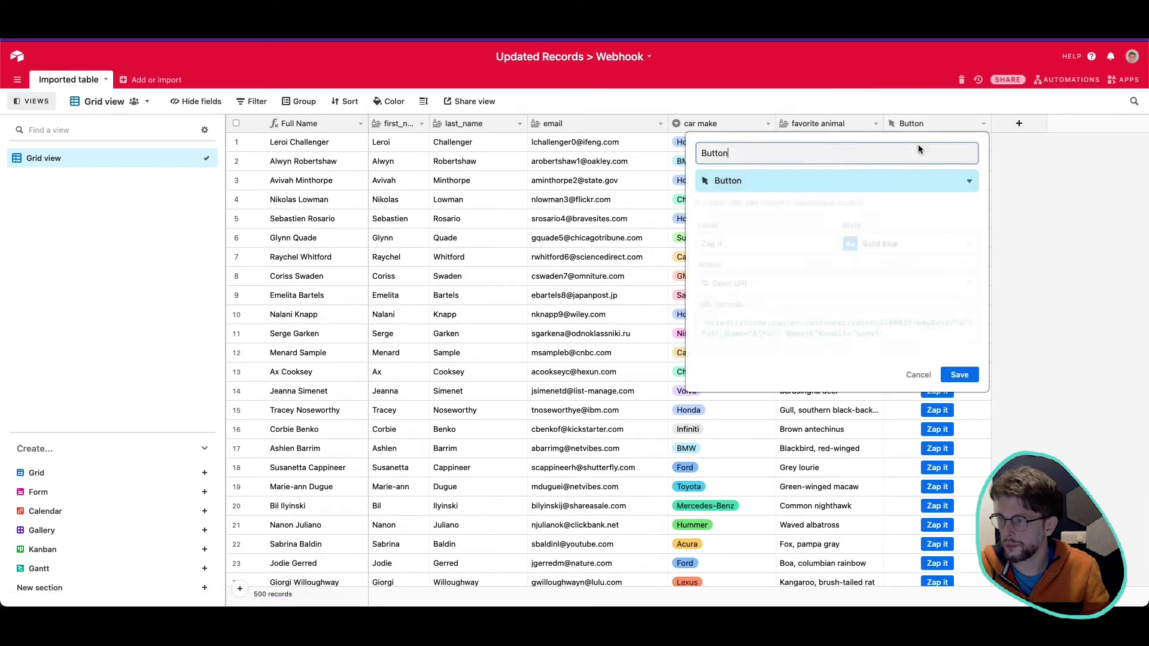
pyautogui.click(853, 340)
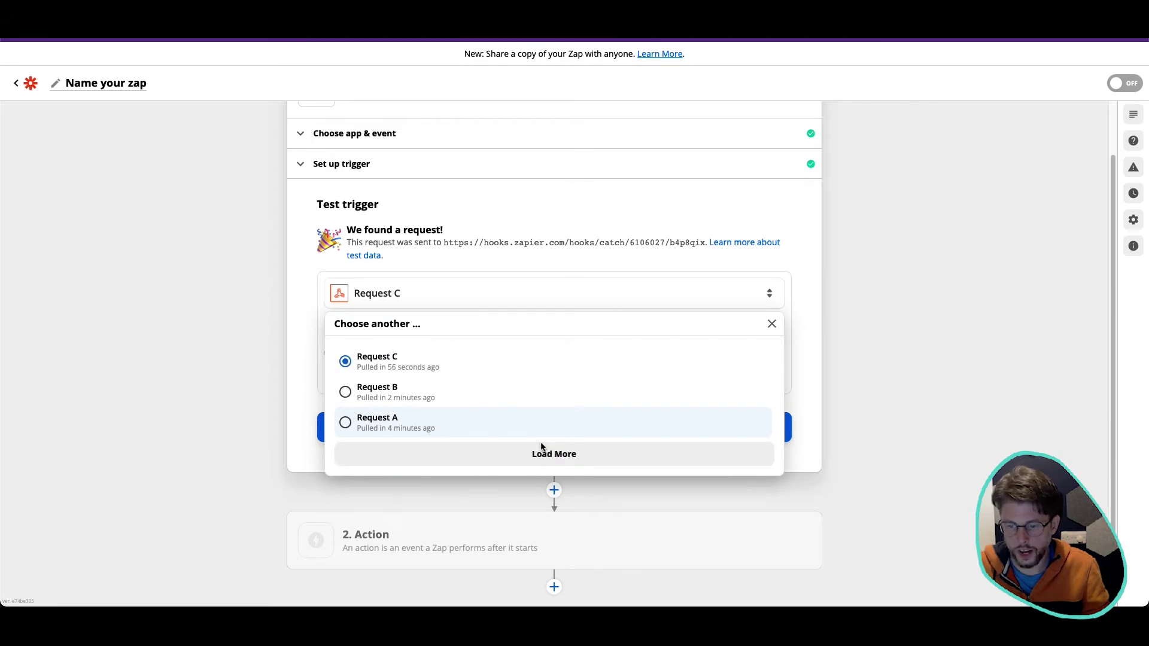
# - Load Request D in Zapier and check its separate Full_Name and email values
pyautogui.click(488, 453)
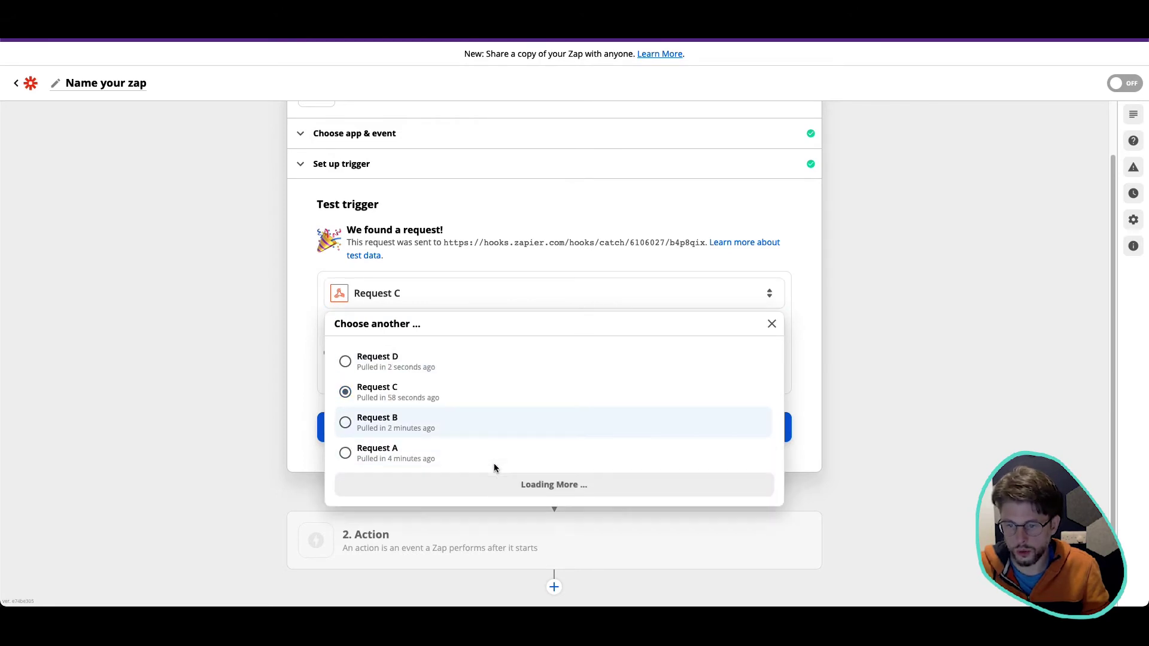
pyautogui.click(446, 391)
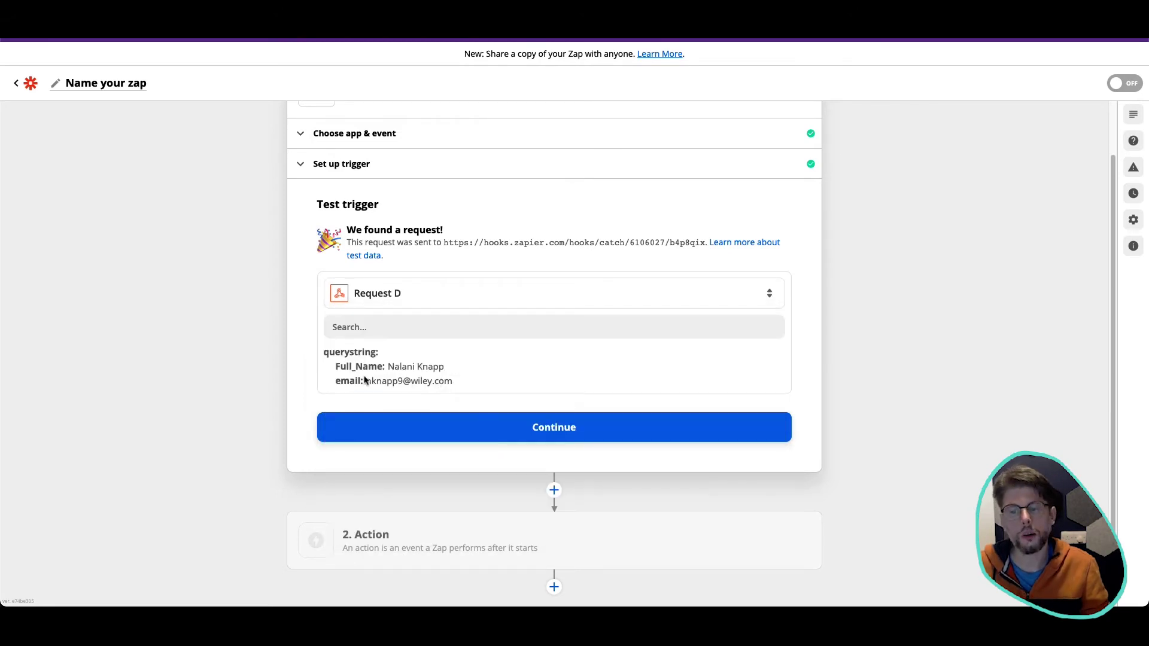
pyautogui.moveTo(363, 378); pyautogui.dragTo(448, 383)
pyautogui.click(466, 386)
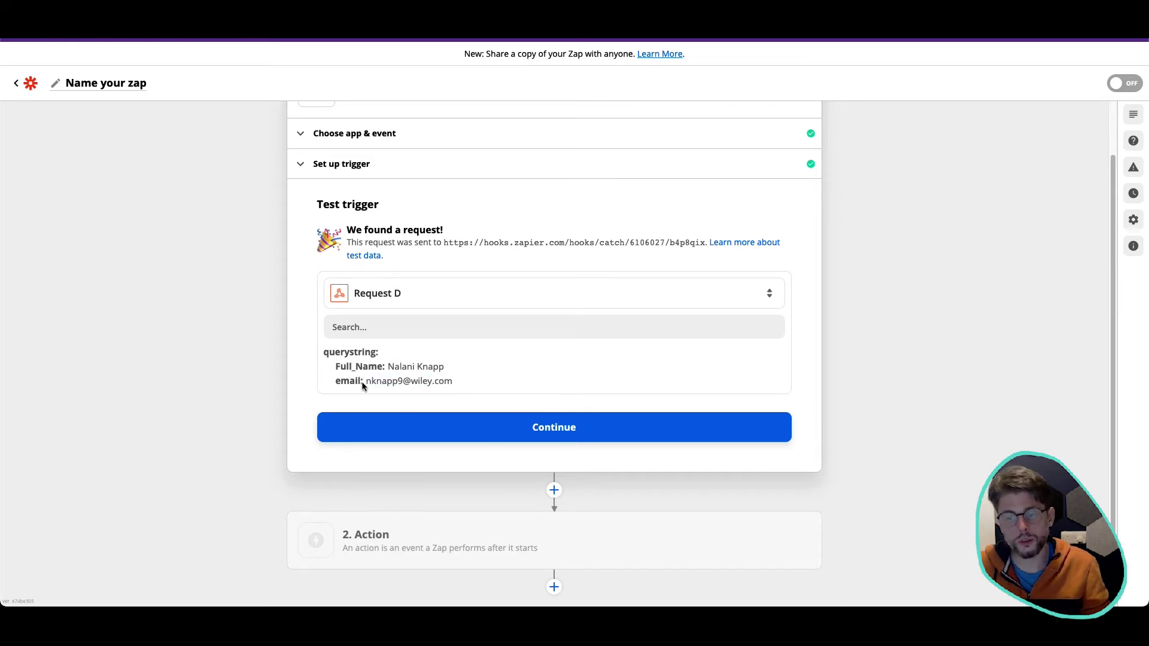
pyautogui.moveTo(371, 382); pyautogui.dragTo(454, 386)
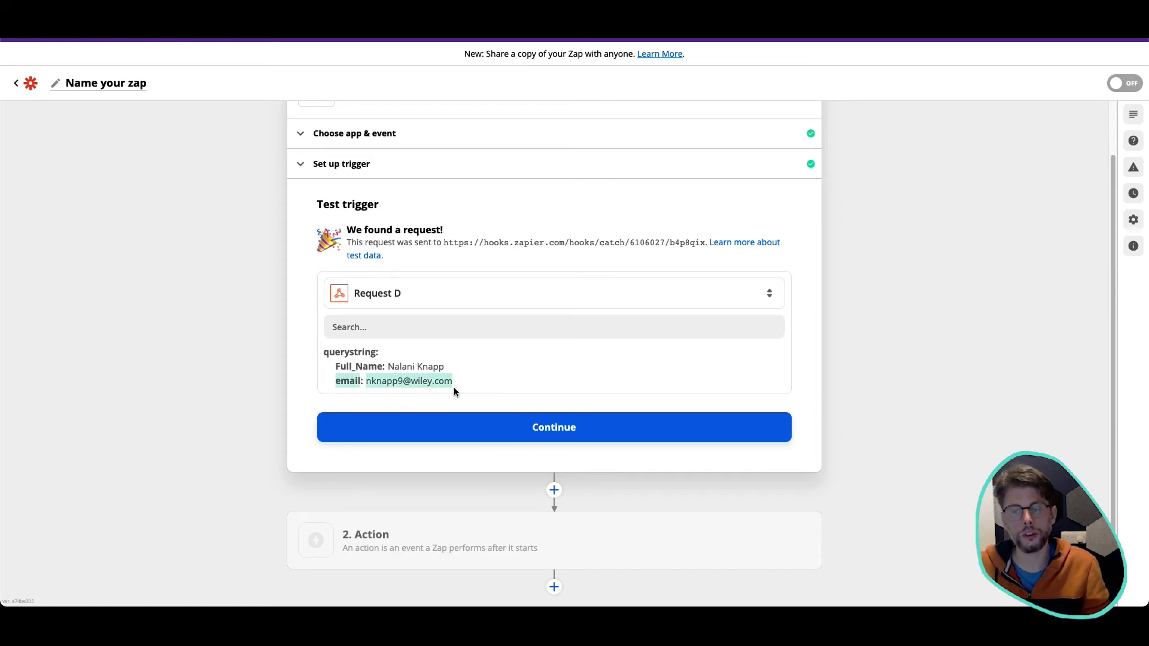
# - Open the Button field editor in Airtable and click into the URL formula
pyautogui.press('super+Tab')
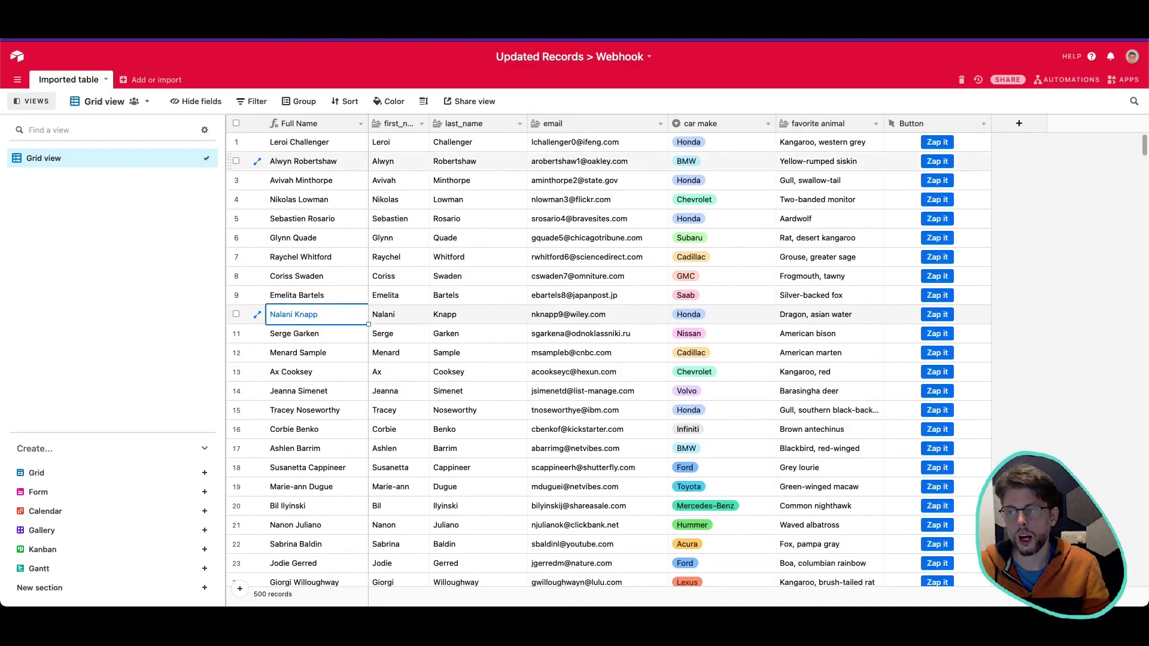
pyautogui.click(984, 123)
pyautogui.click(965, 142)
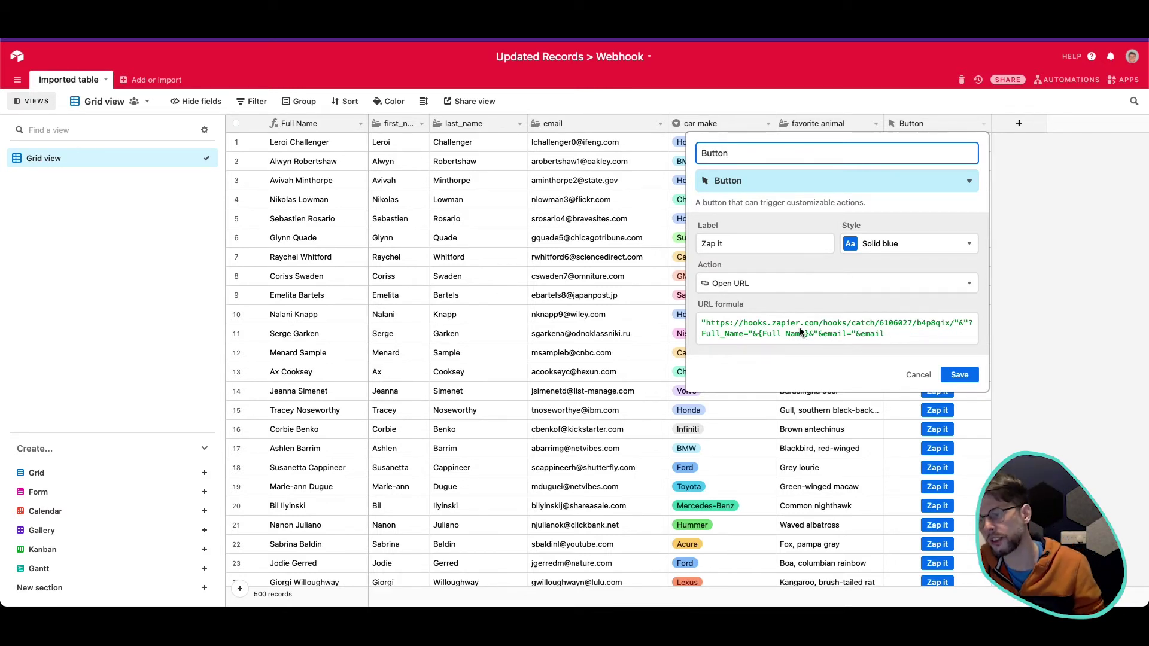
pyautogui.click(704, 334)
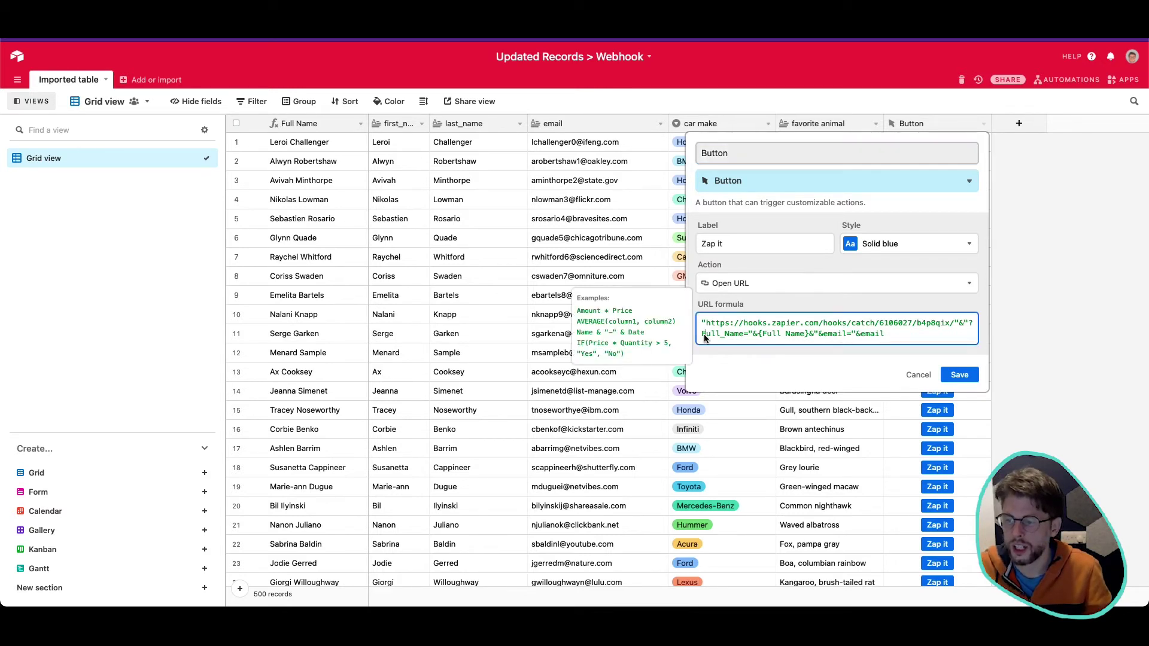
# - Retype the Full_Name parameter in lowercase, trying full_name and fullName variants
pyautogui.click(706, 334)
pyautogui.press('BackSpace')
pyautogui.write('f')
pyautogui.click(728, 334)
pyautogui.press('BackSpace')
pyautogui.write('n')
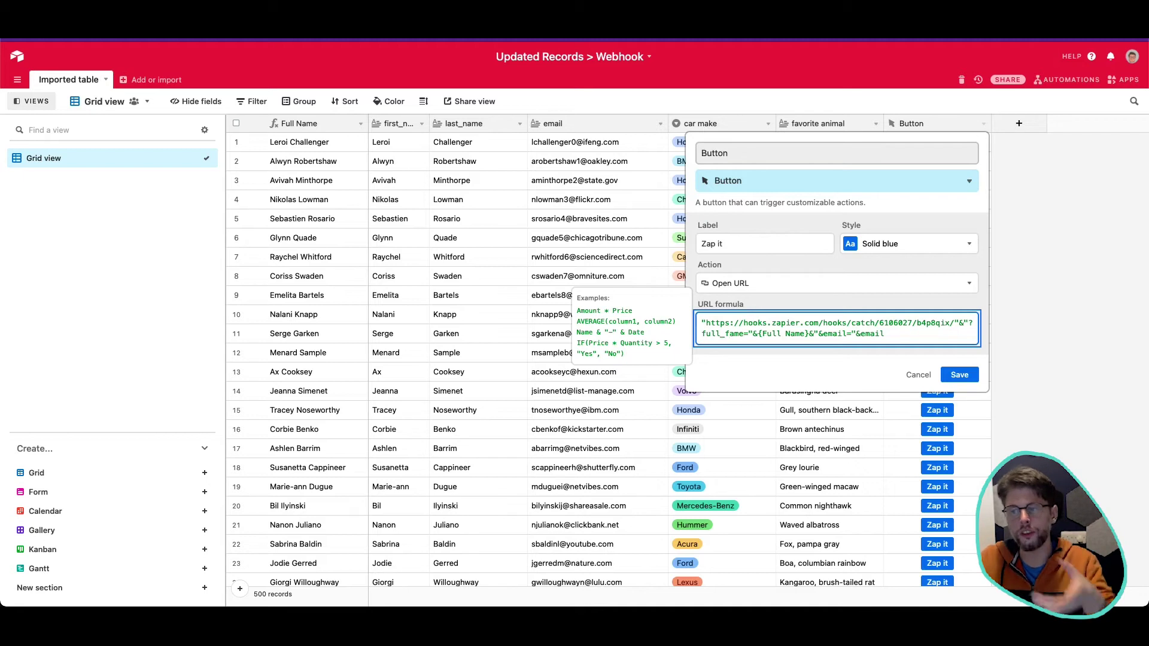
pyautogui.press('BackSpace')
pyautogui.write('n')
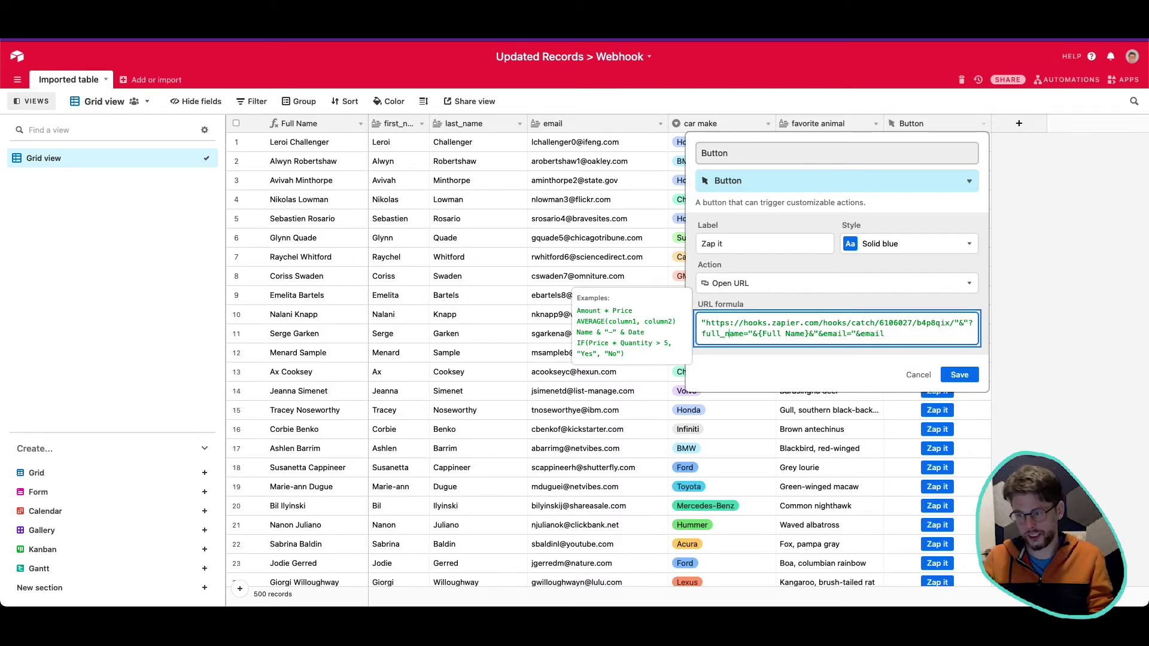
pyautogui.press('BackSpace')
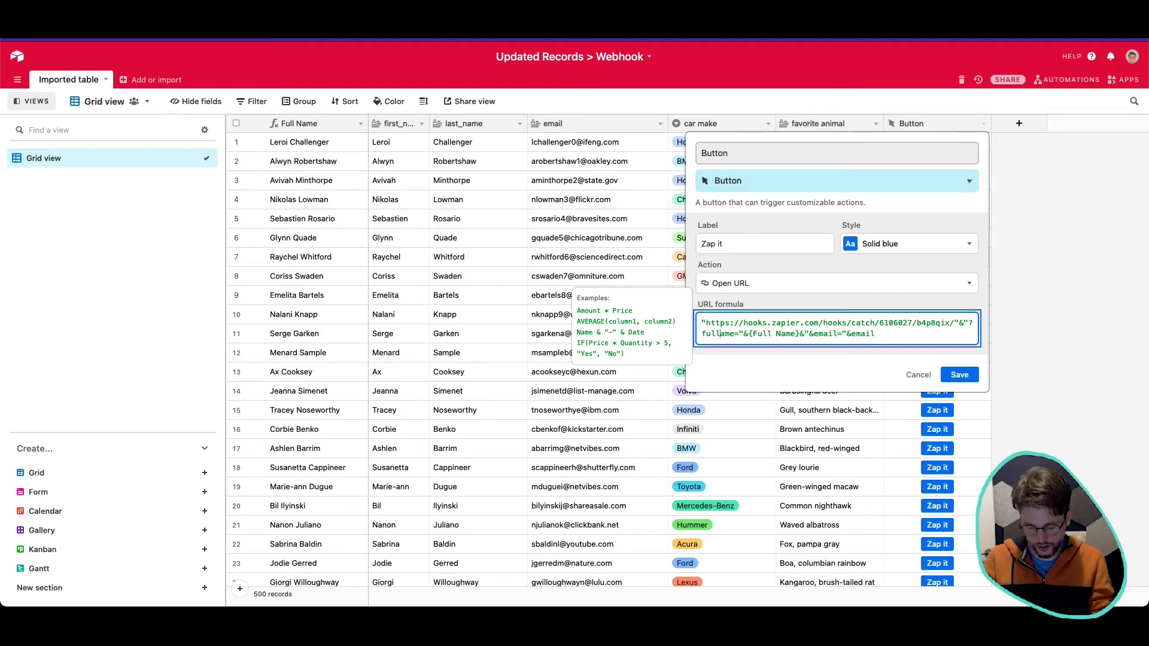
pyautogui.write('N')
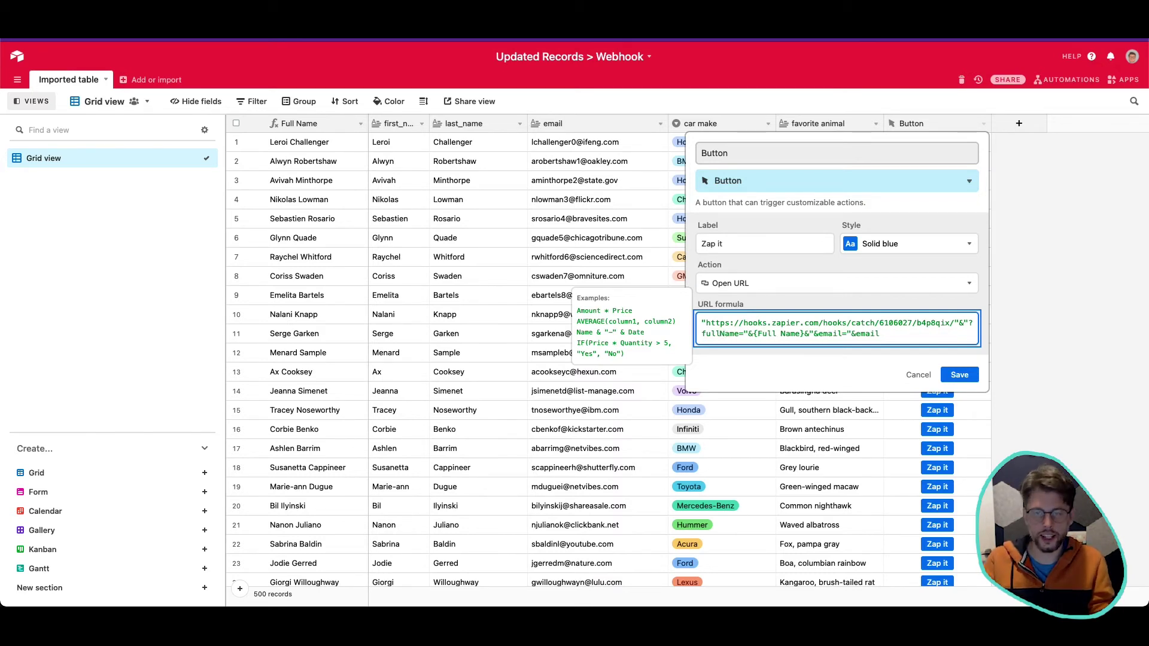
pyautogui.press('BackSpace')
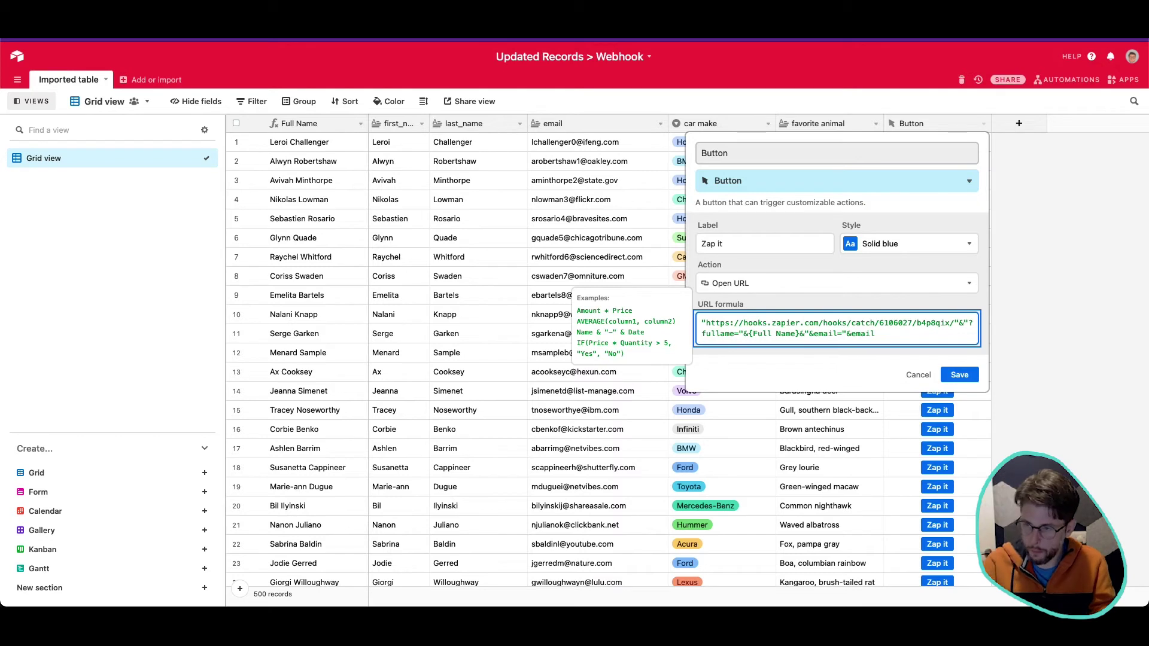
# - Settle the first parameter name as full_name in the URL formula
pyautogui.write('_n')
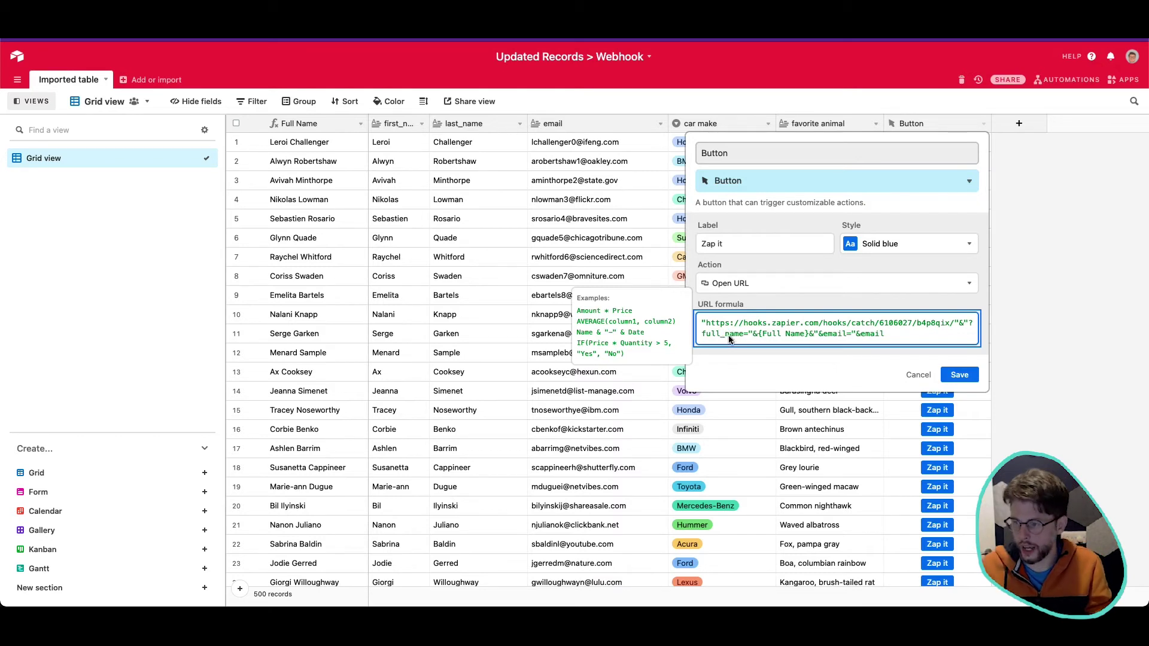
pyautogui.click(923, 339)
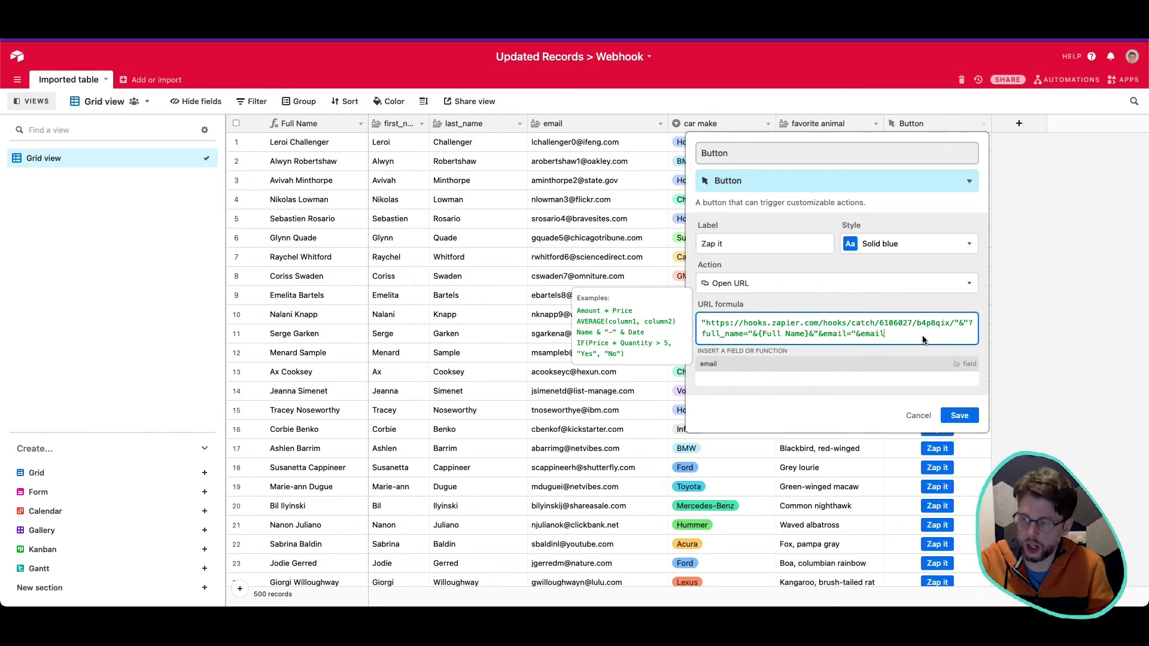
pyautogui.write('&')
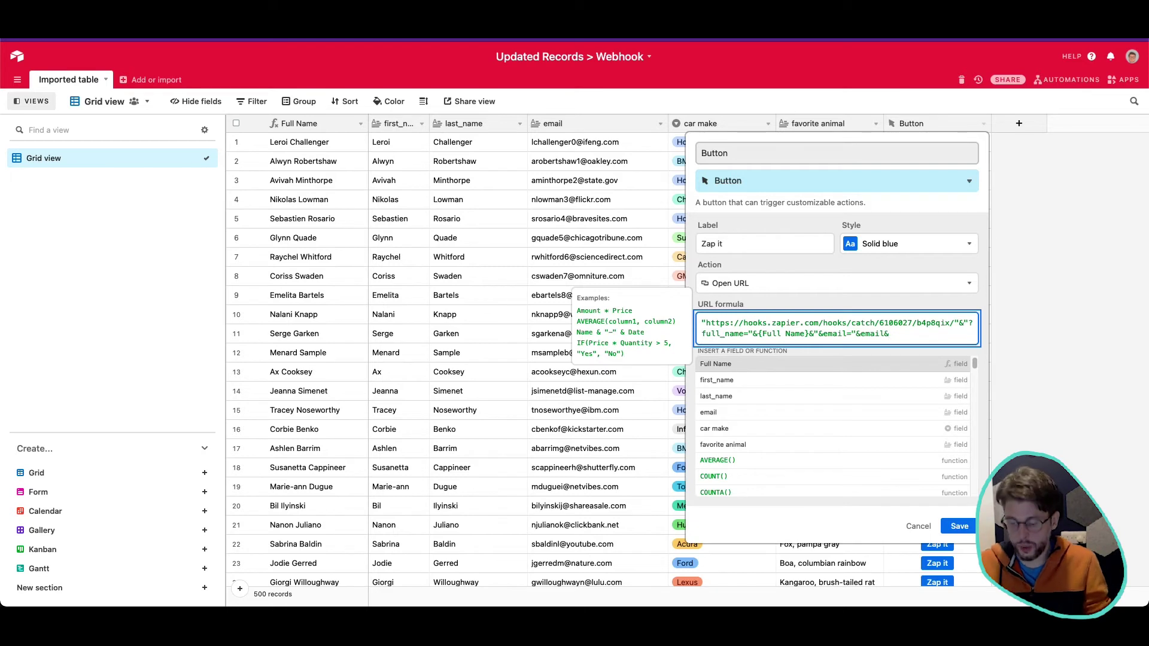
pyautogui.press('BackSpace')
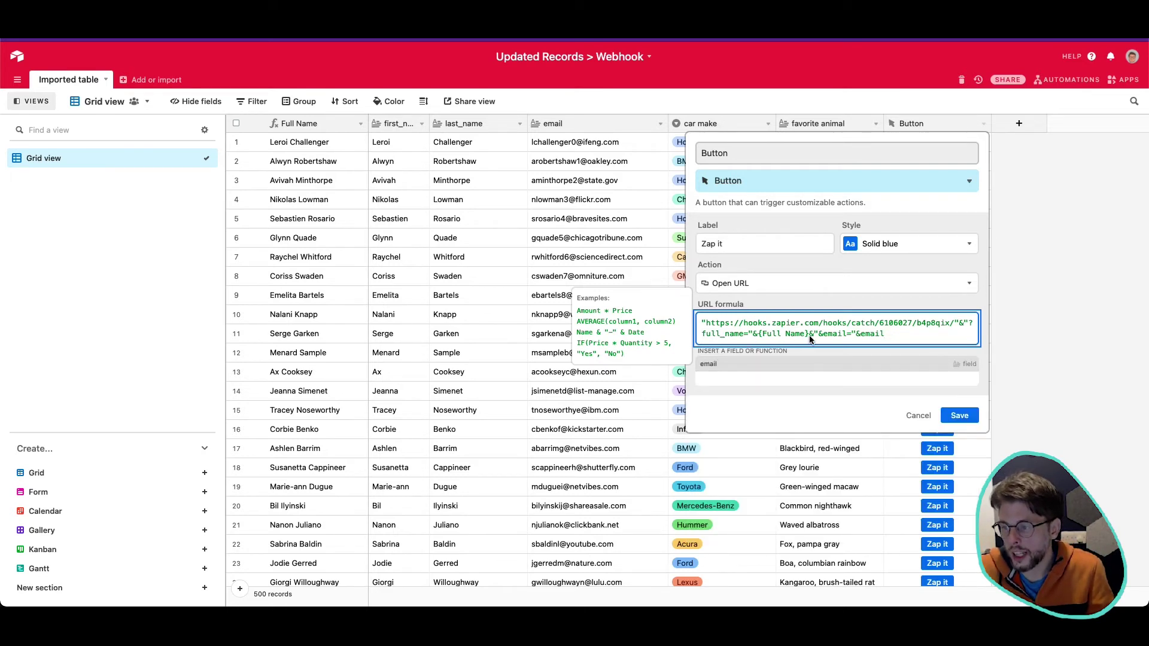
# - Duplicate the email parameter at the formula's end and rename the copy to car
pyautogui.moveTo(810, 340); pyautogui.dragTo(912, 341)
pyautogui.hotkey('ctrl', 'c')
pyautogui.click(915, 340)
pyautogui.hotkey('ctrl', 'v')
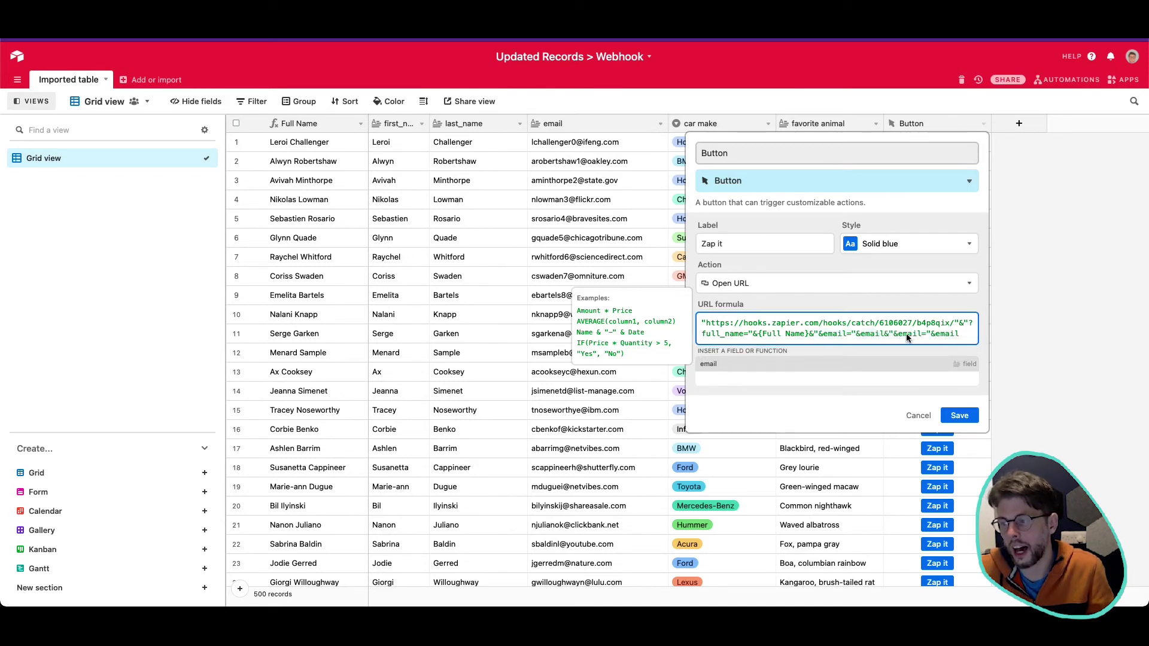
pyautogui.press('BackSpace')
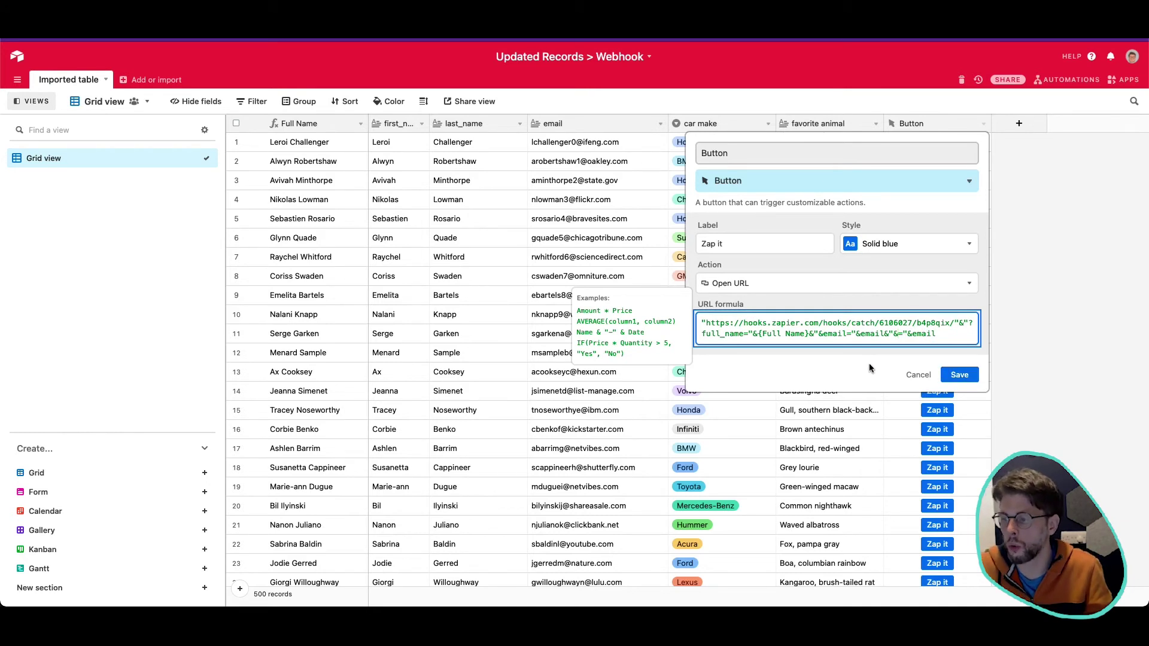
pyautogui.click(937, 335)
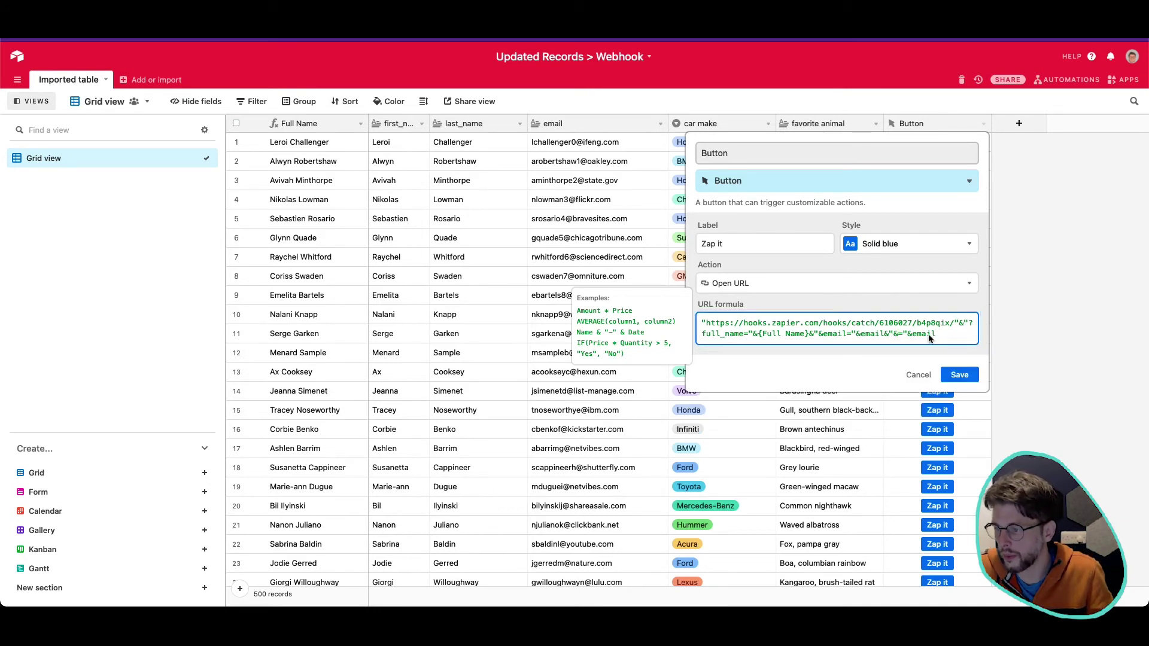
pyautogui.write('car')
# - Replace the copy's email reference with {car make} and save the Button field
pyautogui.doubleClick(938, 334)
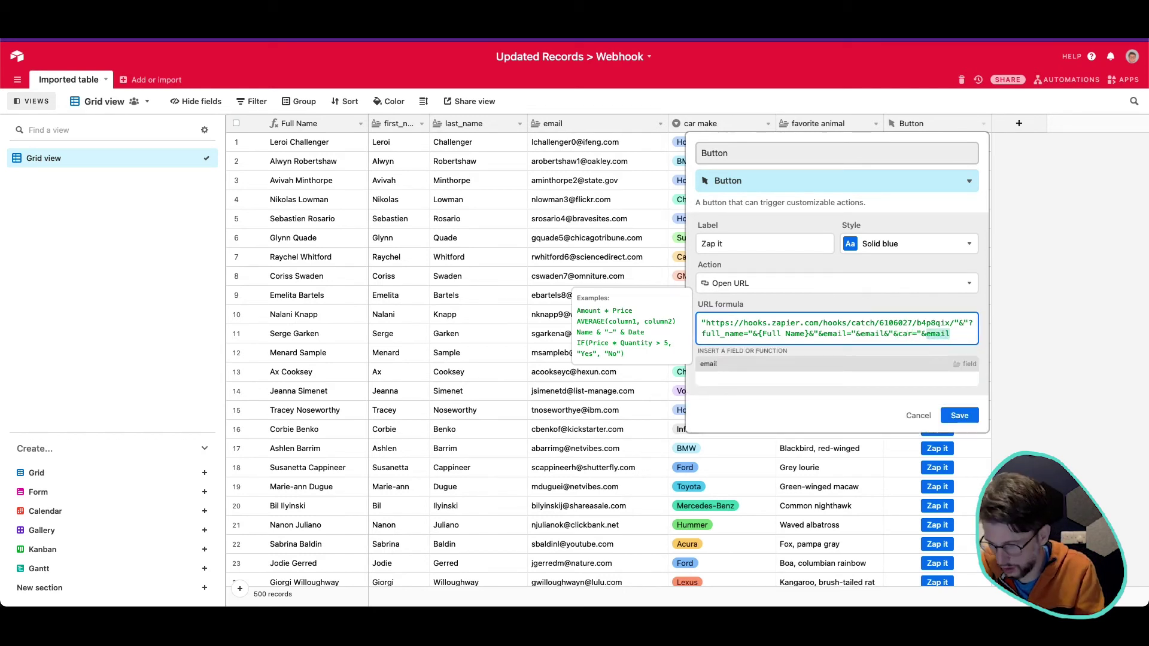
pyautogui.press('BackSpace')
pyautogui.click(713, 429)
pyautogui.click(829, 368)
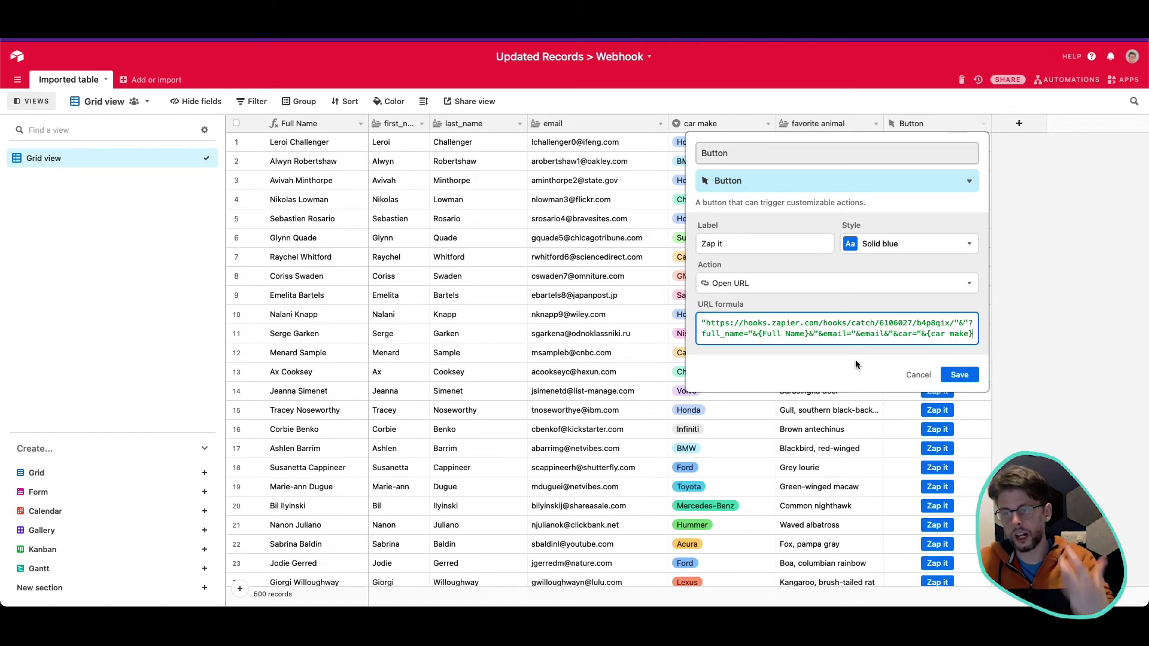
pyautogui.click(959, 374)
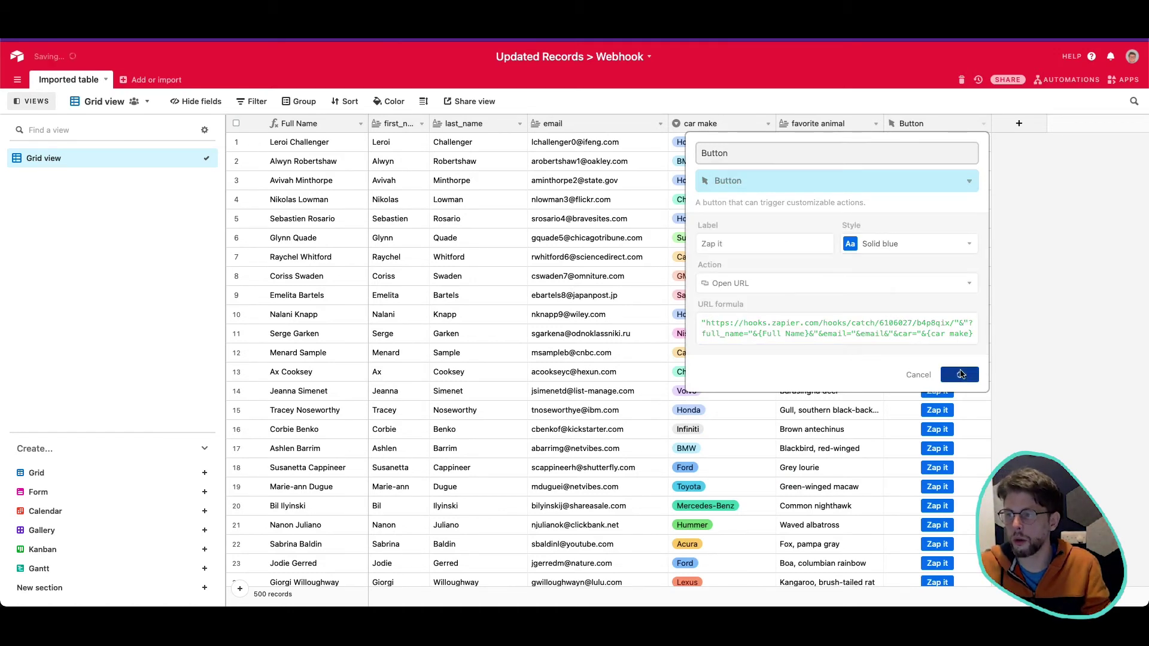
pyautogui.scroll(-1, 960, 369)
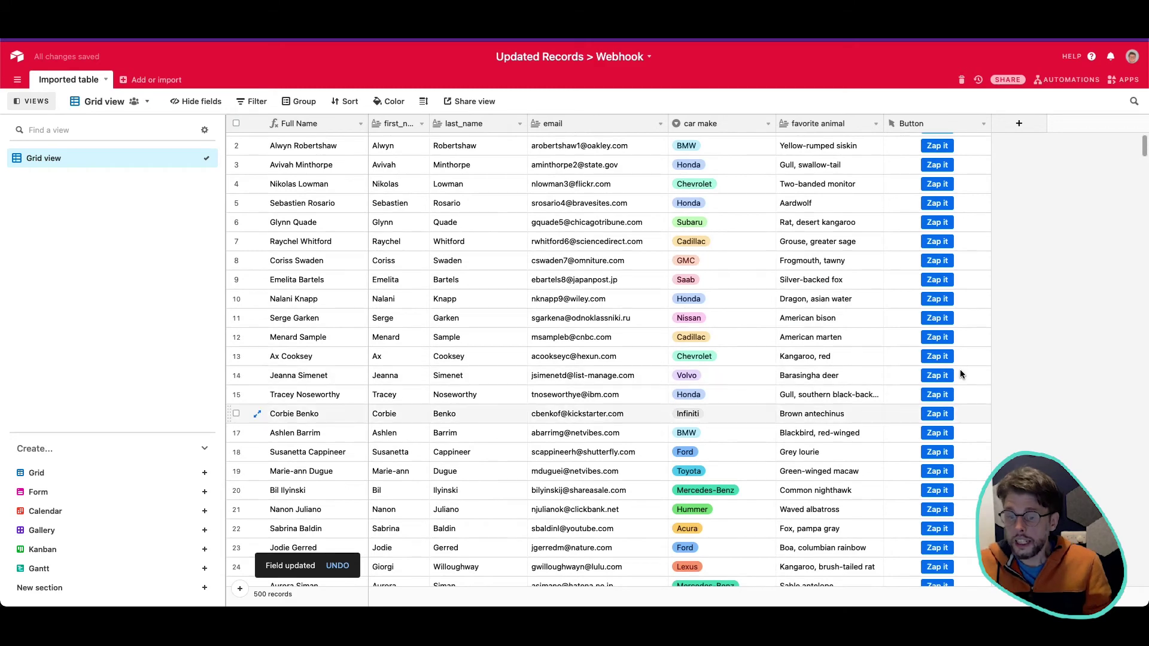
# - Bring up Zapier's caught-request list and load the more recent requests
pyautogui.click(351, 382)
pyautogui.hotkey('ctrl', 'Tab')
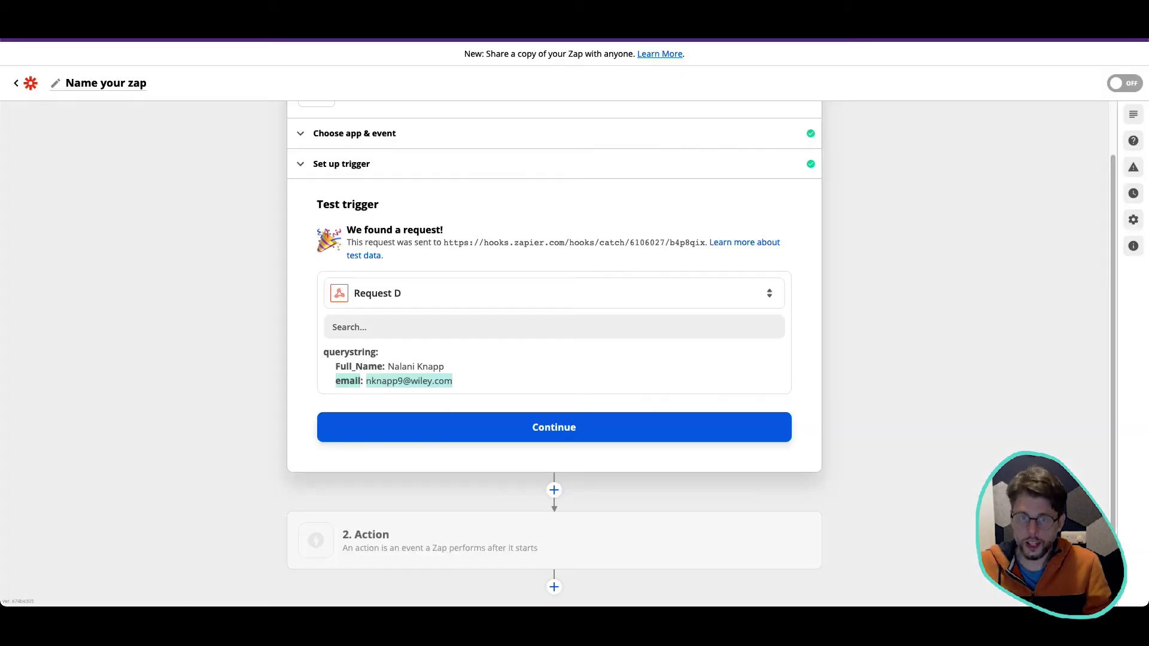
pyautogui.hotkey('ctrl', 'shift', 'Tab')
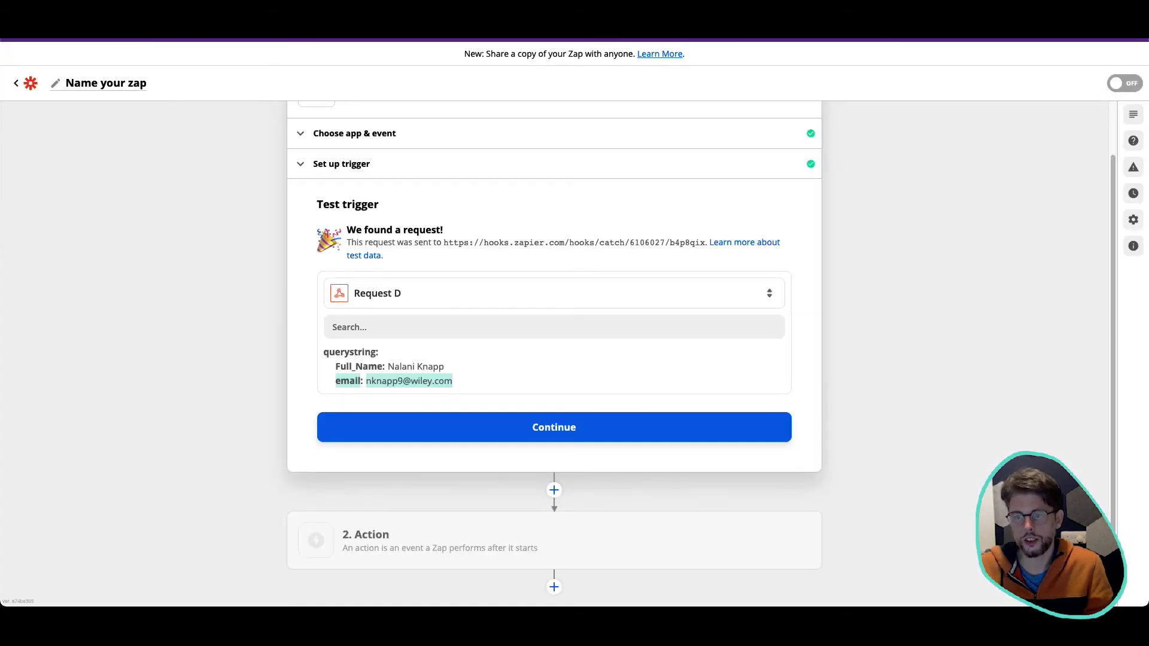
pyautogui.click(497, 281)
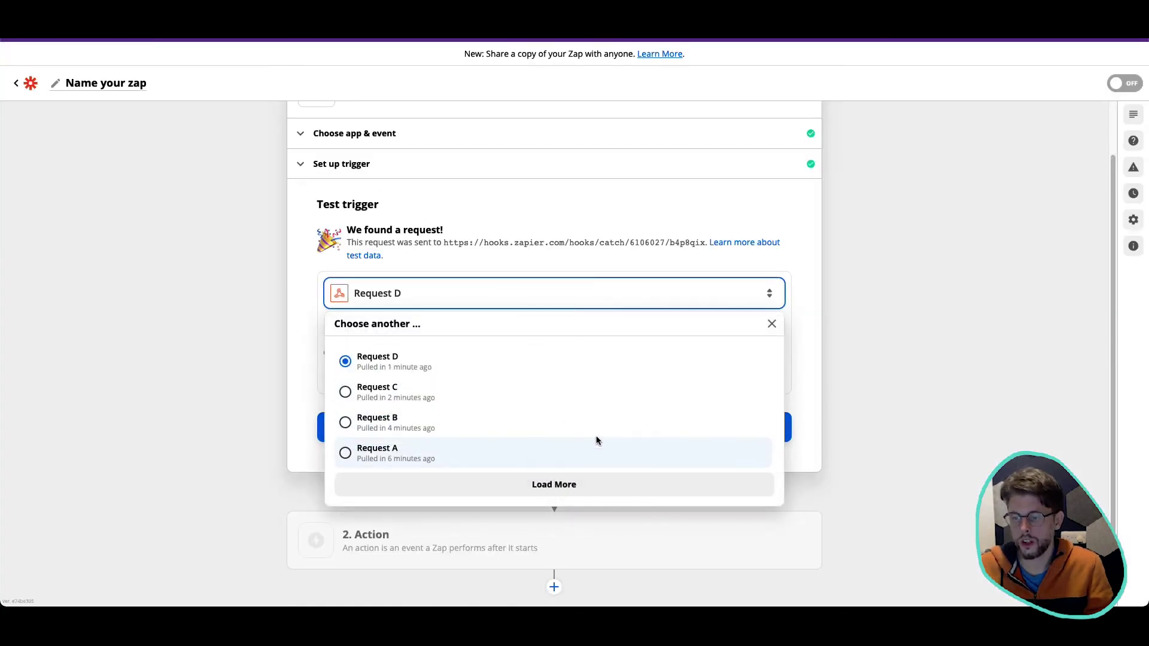
pyautogui.click(620, 478)
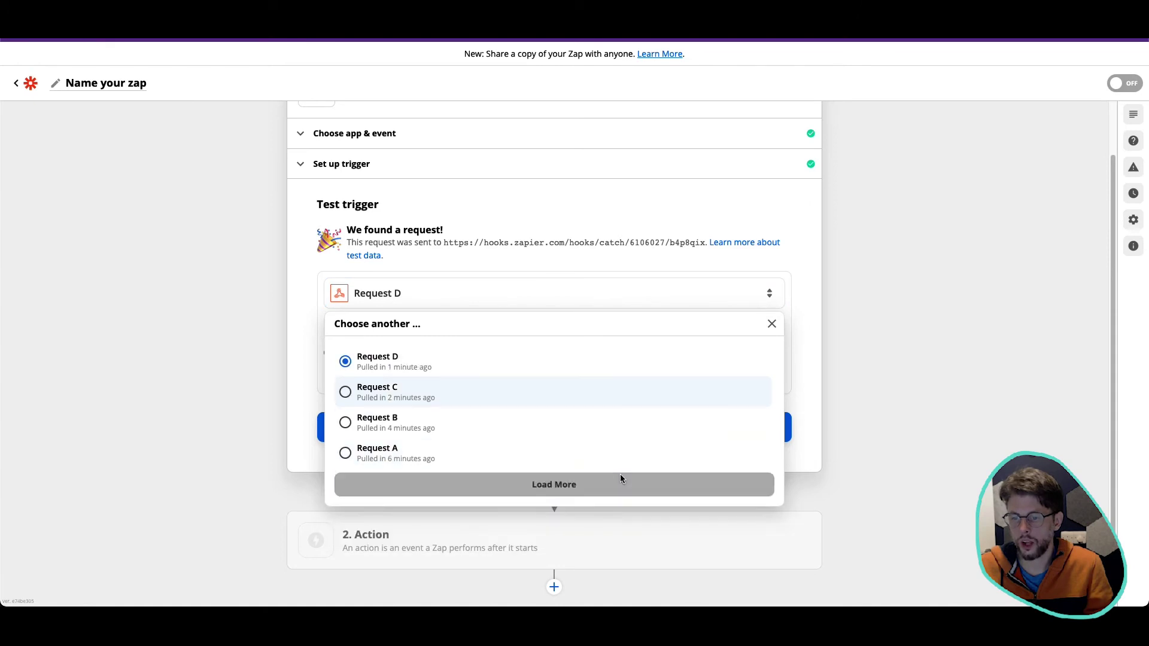
pyautogui.click(1032, 432)
# - Choose Request E with its full_name, email and car values and complete the trigger
pyautogui.click(508, 295)
pyautogui.click(489, 478)
pyautogui.click(408, 392)
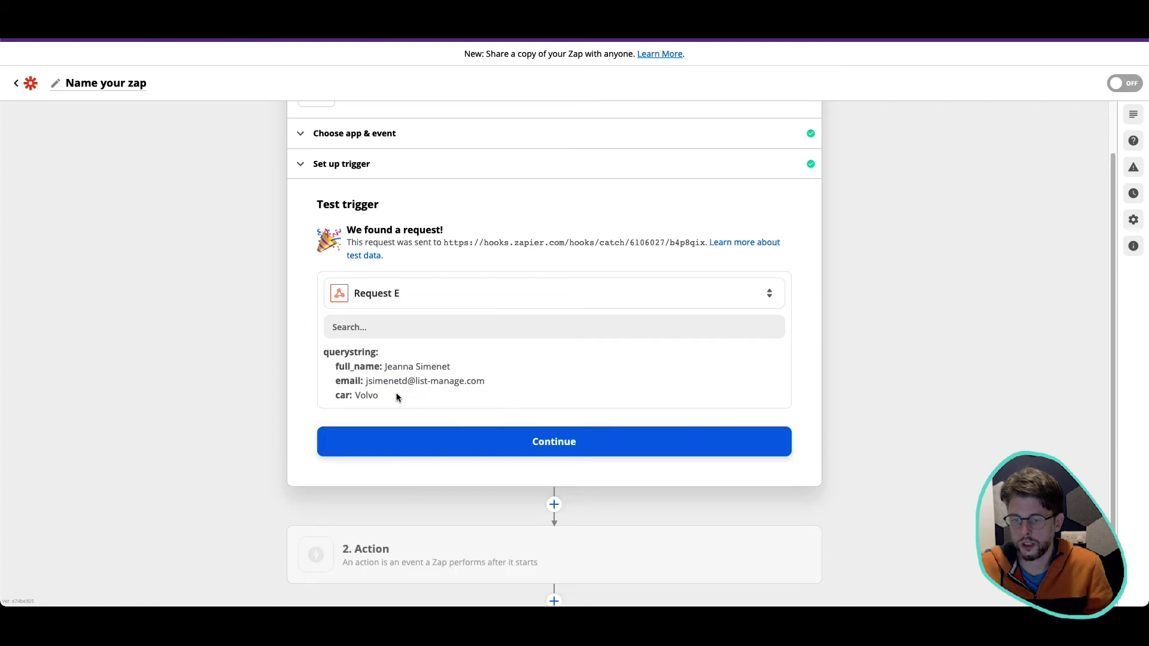
pyautogui.moveTo(384, 366); pyautogui.dragTo(453, 383)
pyautogui.click(500, 371)
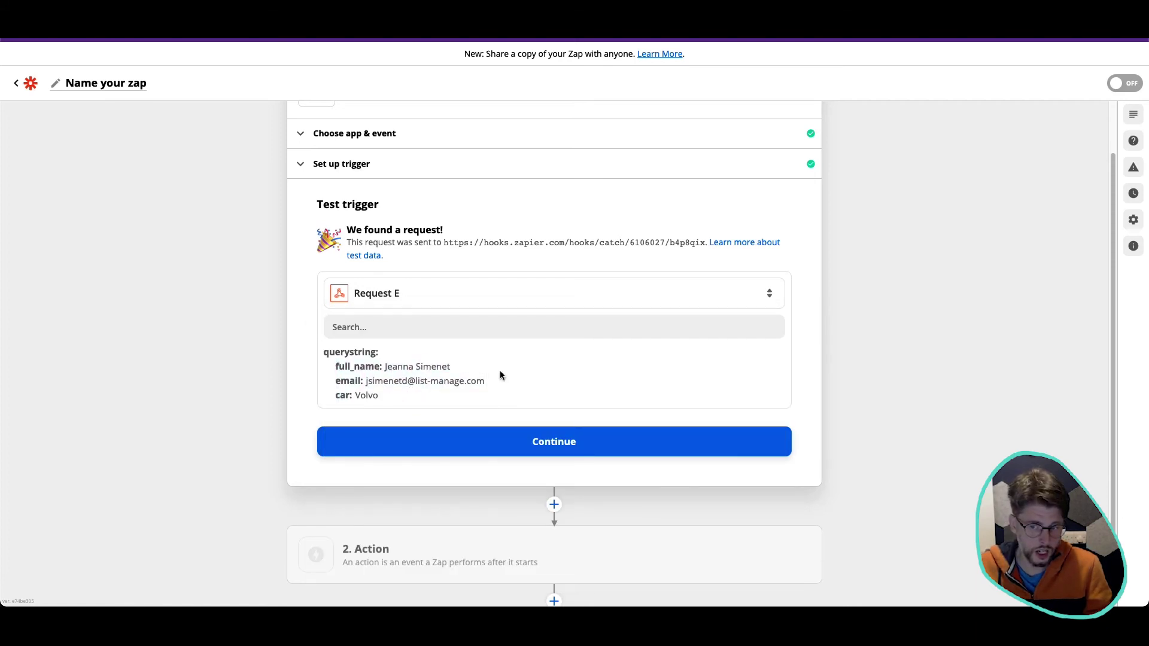
pyautogui.click(531, 432)
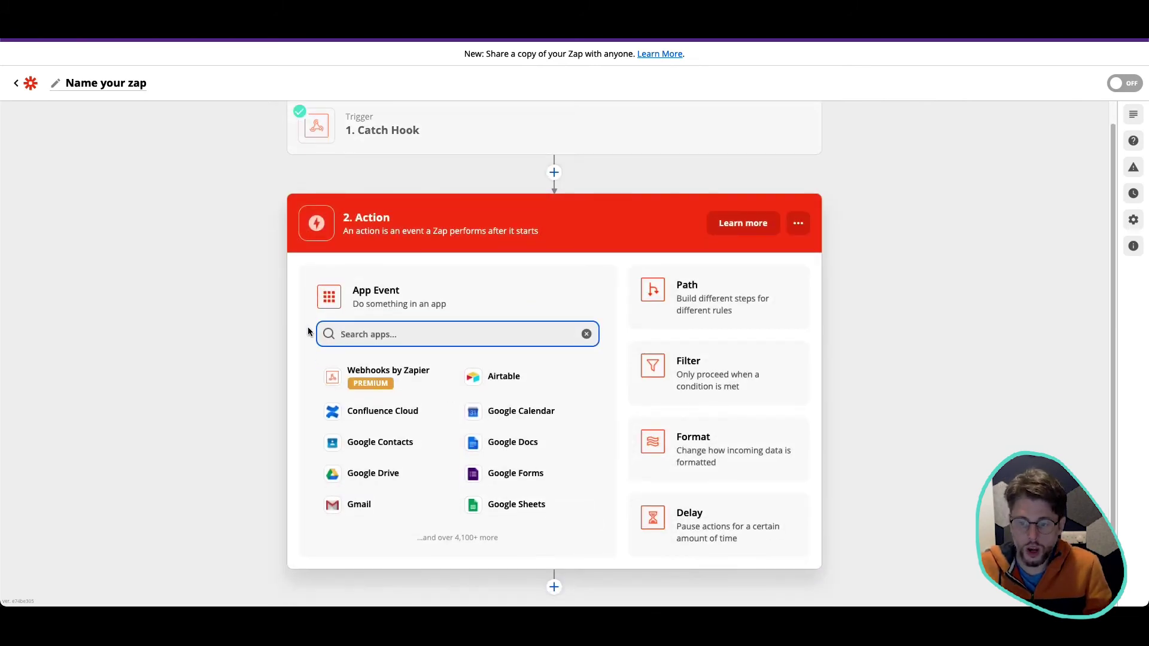
# - Choose Slack as the action app with the Send Channel Message event
pyautogui.write('slack')
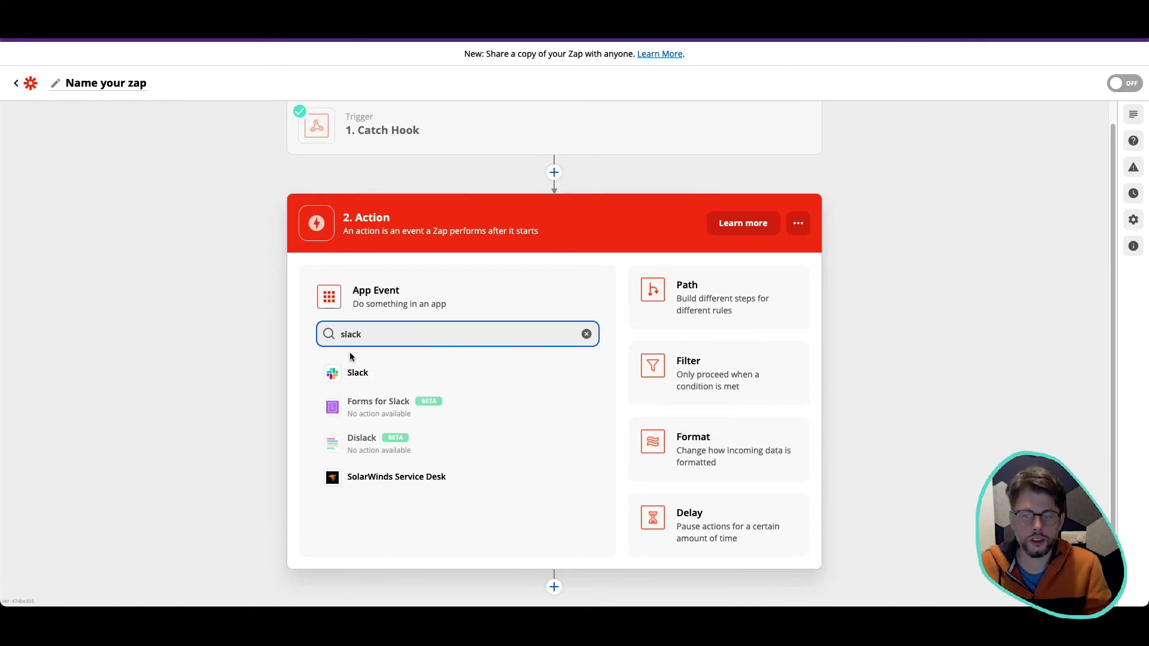
pyautogui.click(359, 373)
pyautogui.click(705, 392)
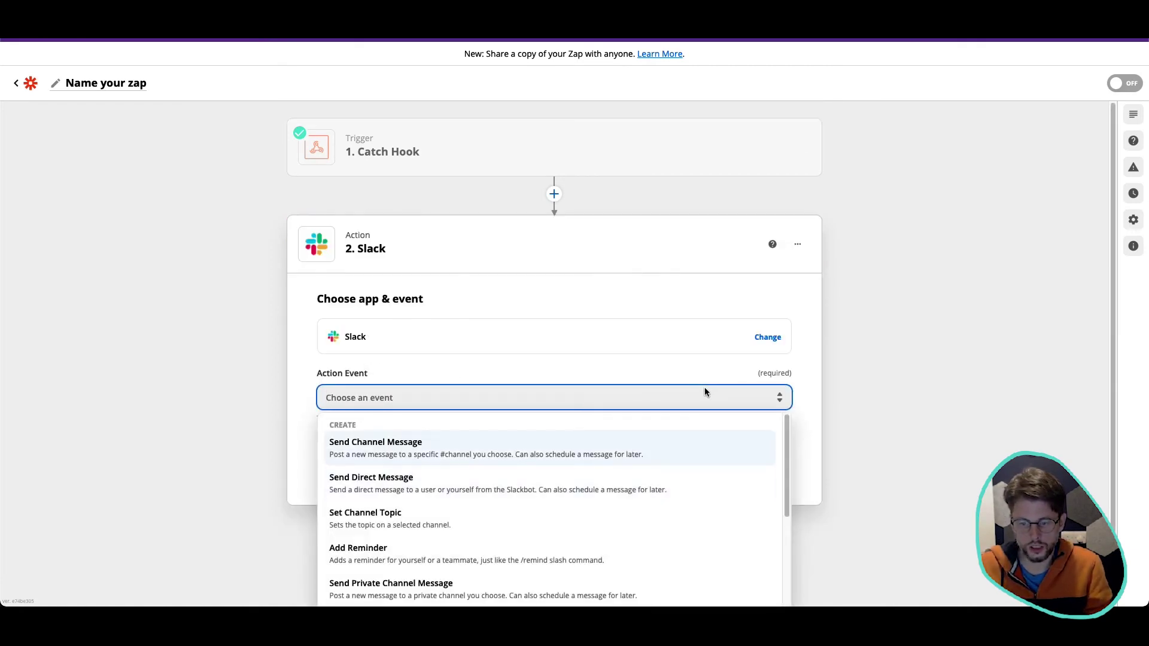
pyautogui.scroll(-3, 683, 392)
pyautogui.scroll(3, 486, 437)
pyautogui.click(439, 447)
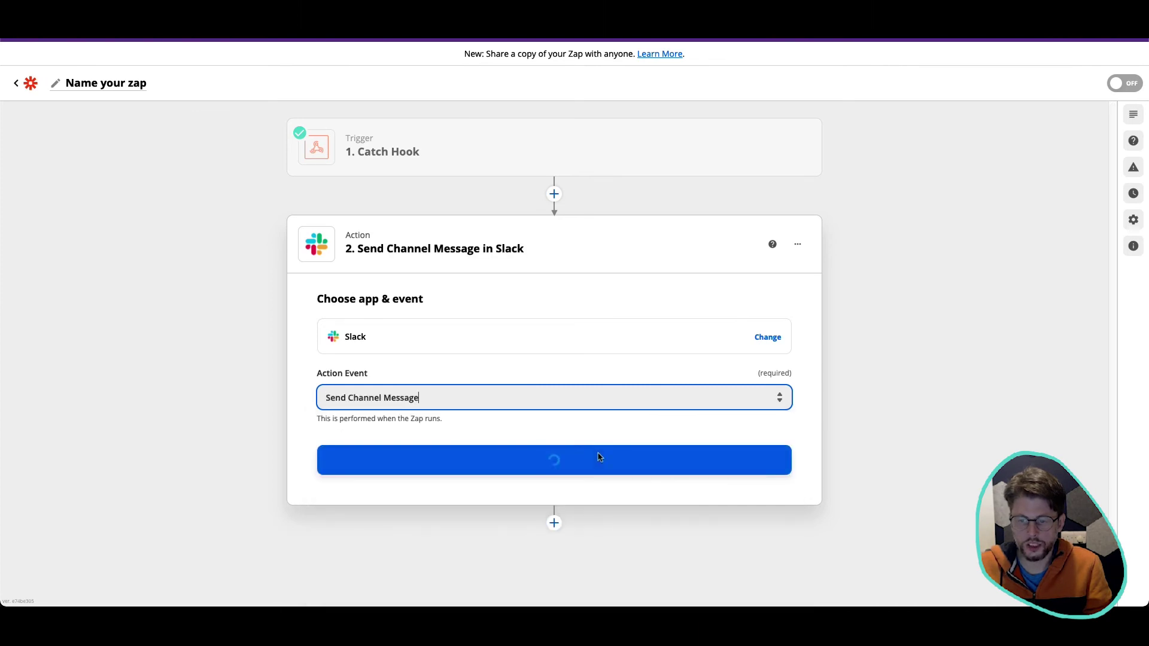
pyautogui.click(645, 459)
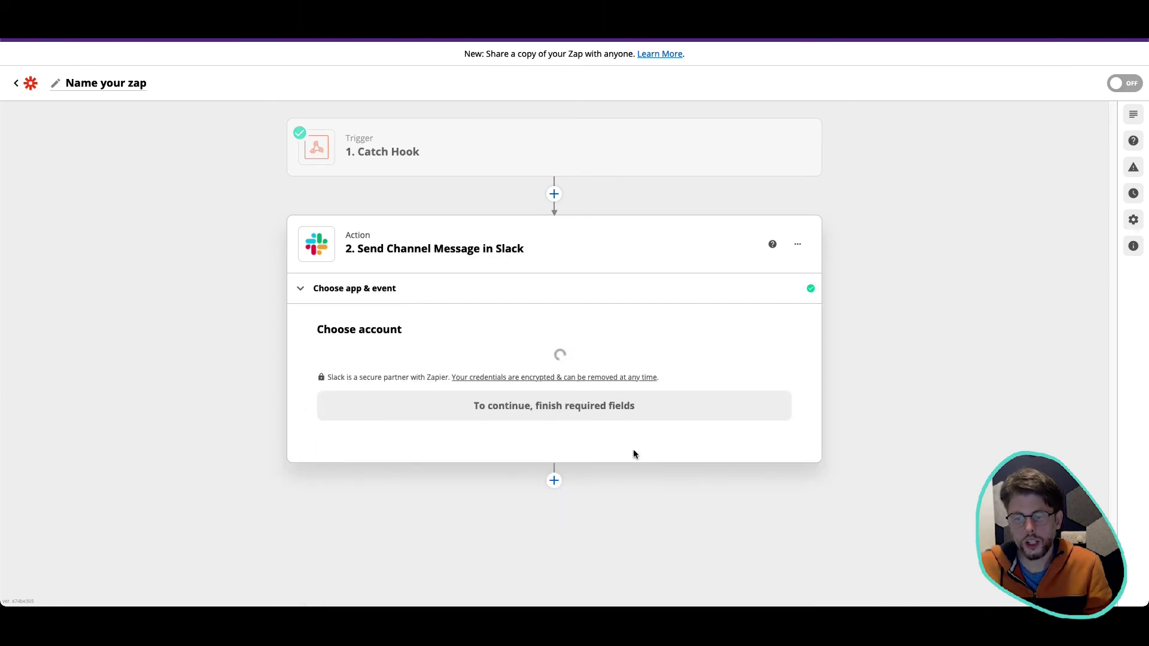
# - Connect the Slack workspace account and bring up the channel list
pyautogui.click(459, 377)
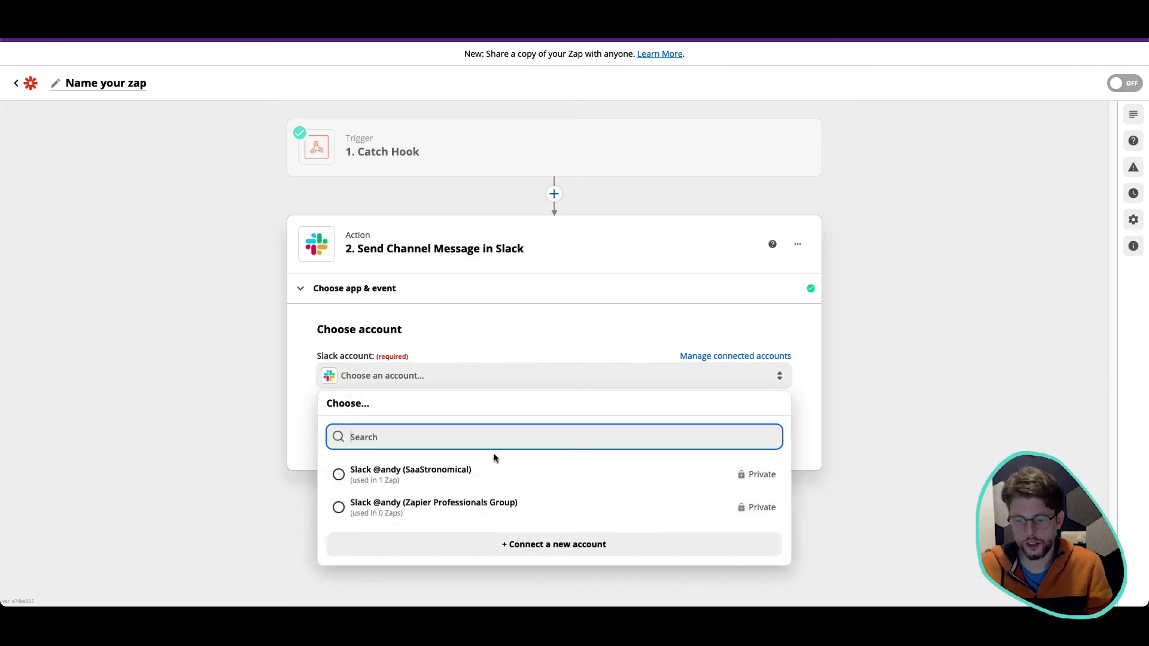
pyautogui.click(504, 479)
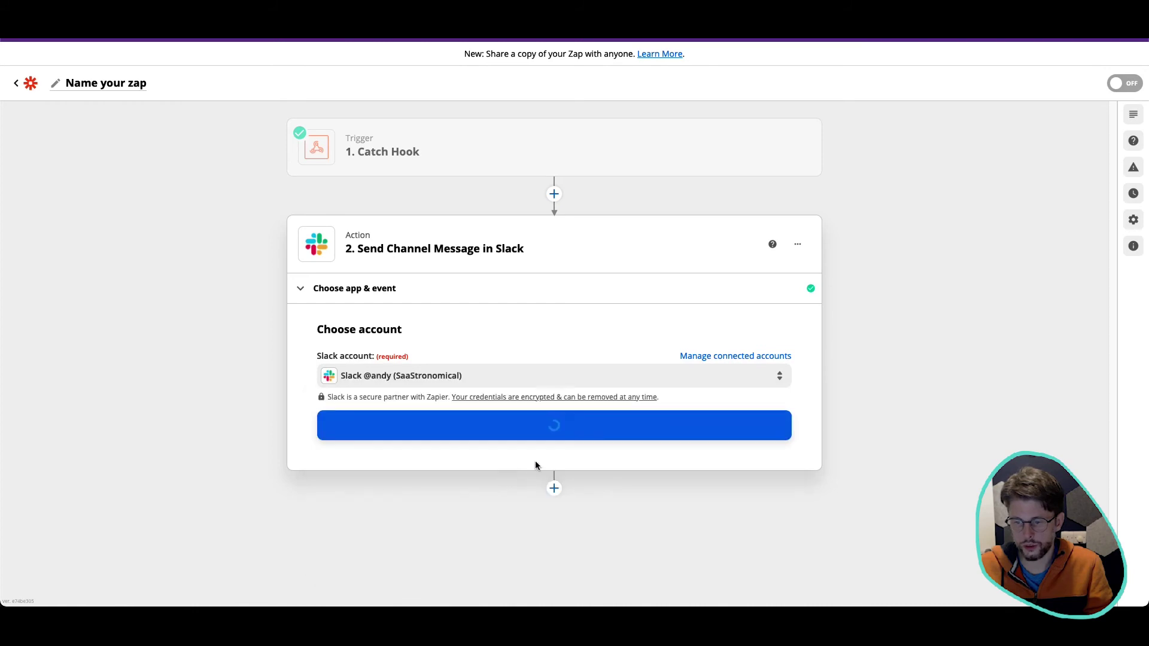
pyautogui.click(603, 432)
pyautogui.click(403, 404)
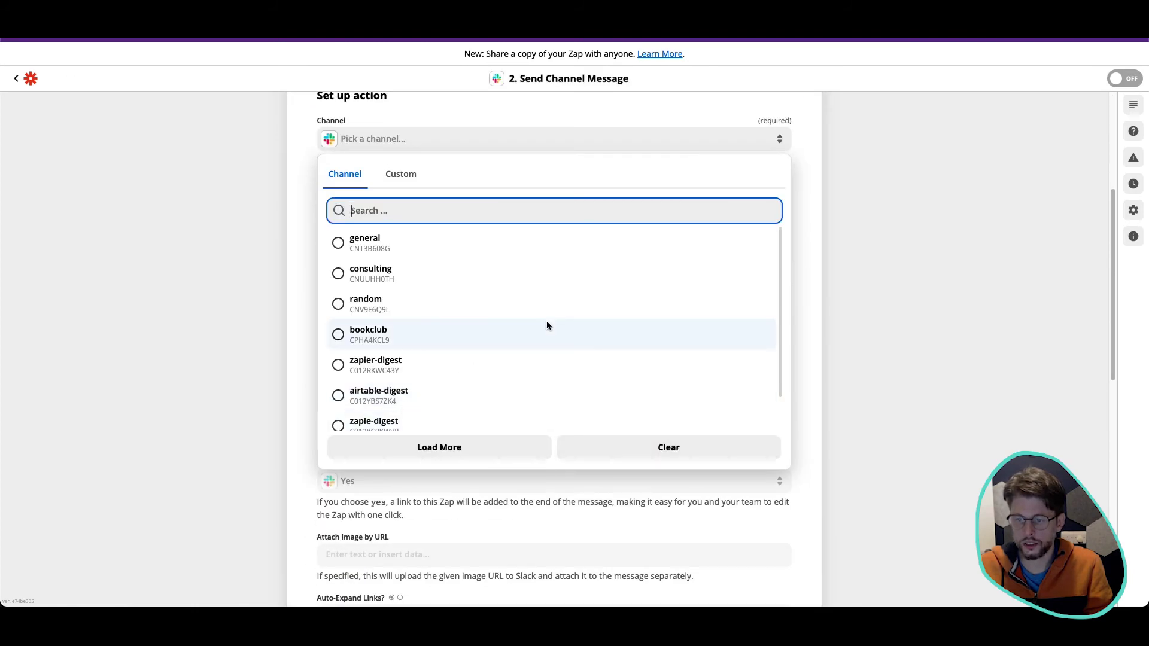
# - Post to #random with 'We have a new customer!' and a 'Name:' line showing Full Name
pyautogui.click(429, 305)
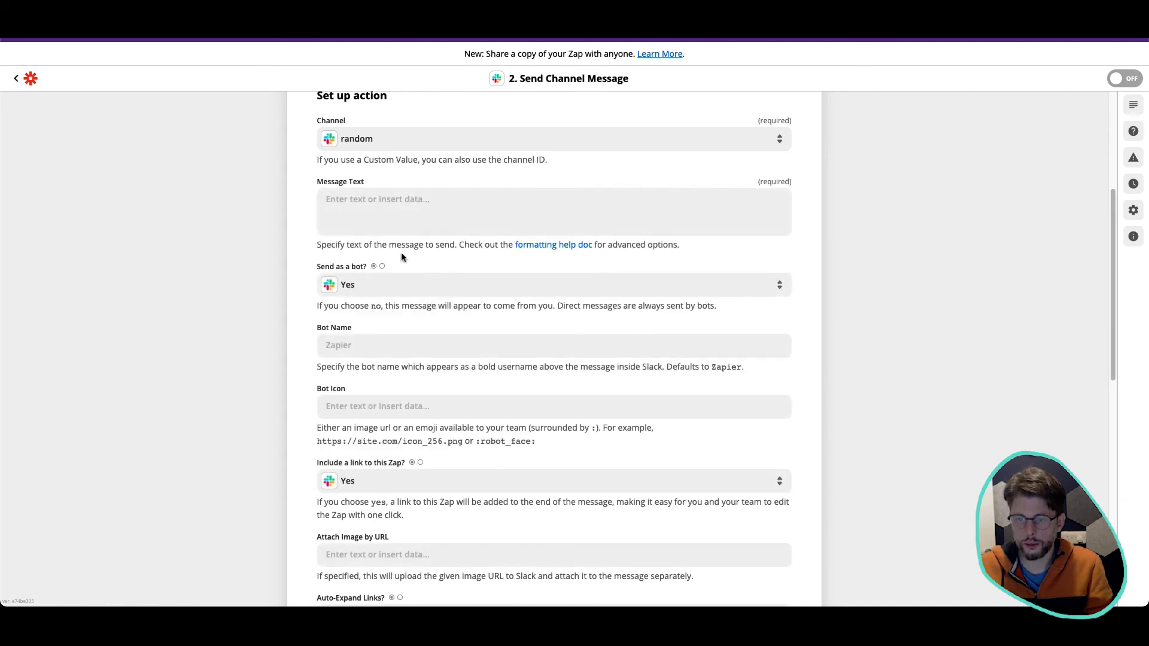
pyautogui.click(381, 213)
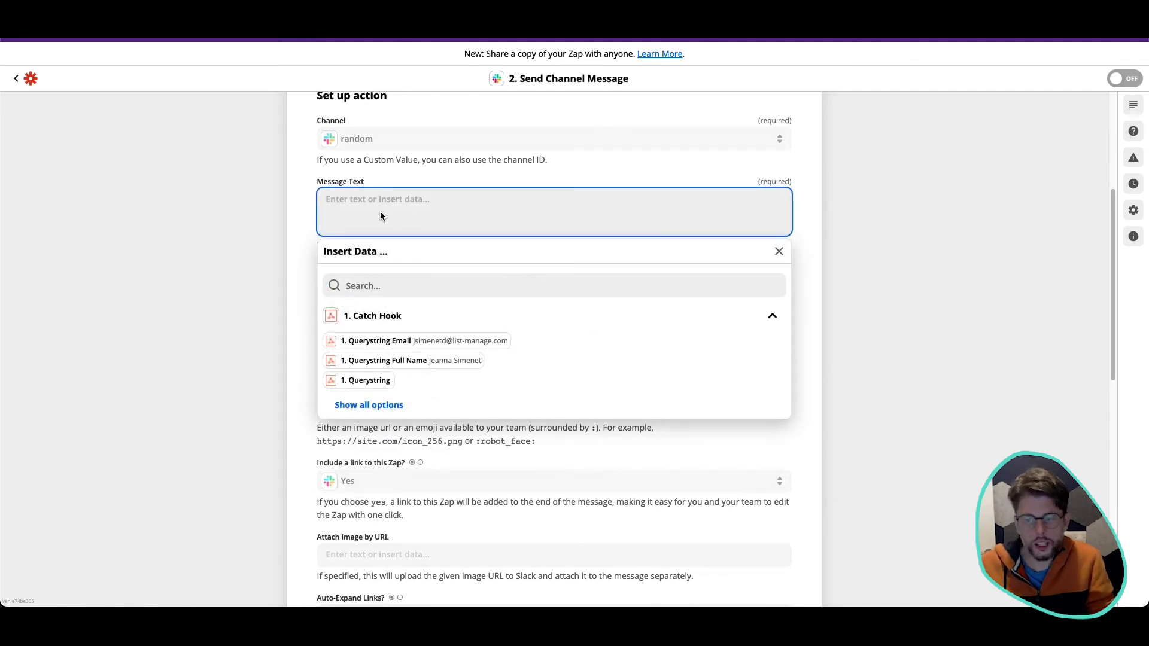
pyautogui.write('Email')
pyautogui.press('BackSpace')
pyautogui.press('BackSpace')
pyautogui.press('BackSpace')
pyautogui.press('BackSpace')
pyautogui.press('BackSpace')
pyautogui.write('We have')
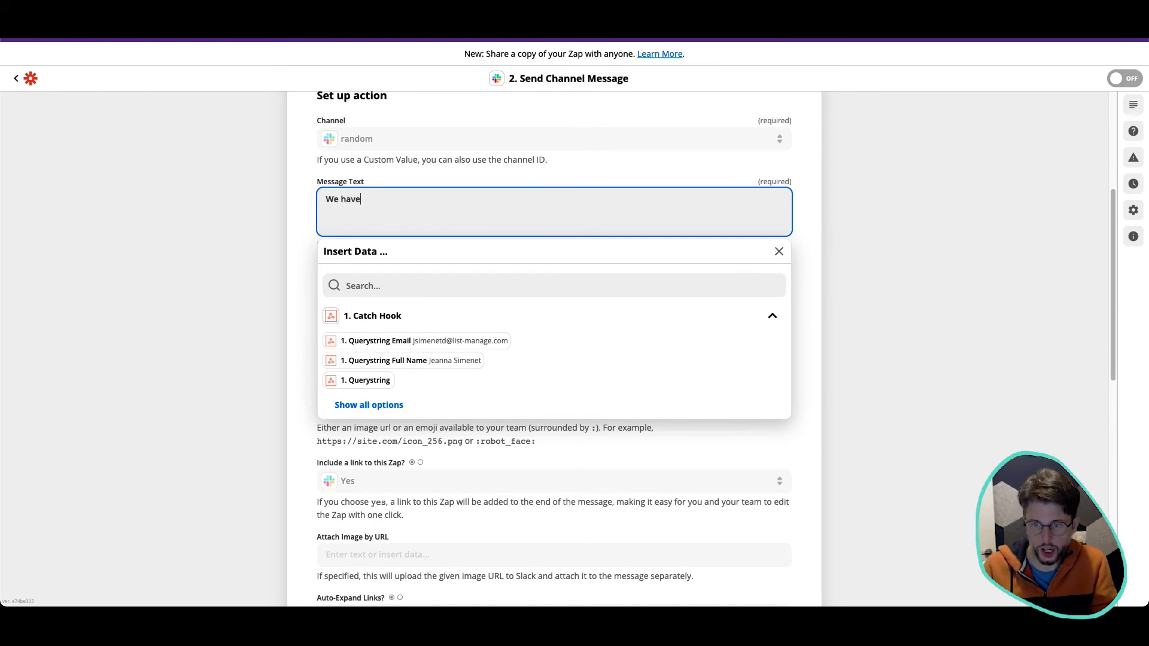
pyautogui.write(' a new cust')
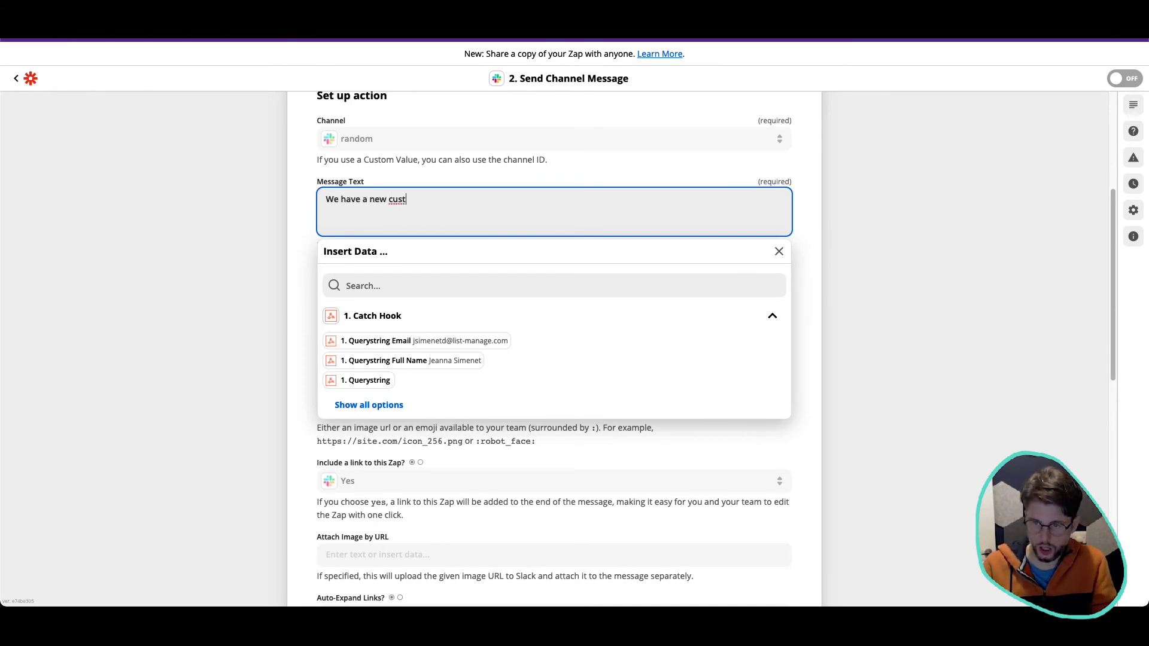
pyautogui.write('omer!')
pyautogui.press('Return')
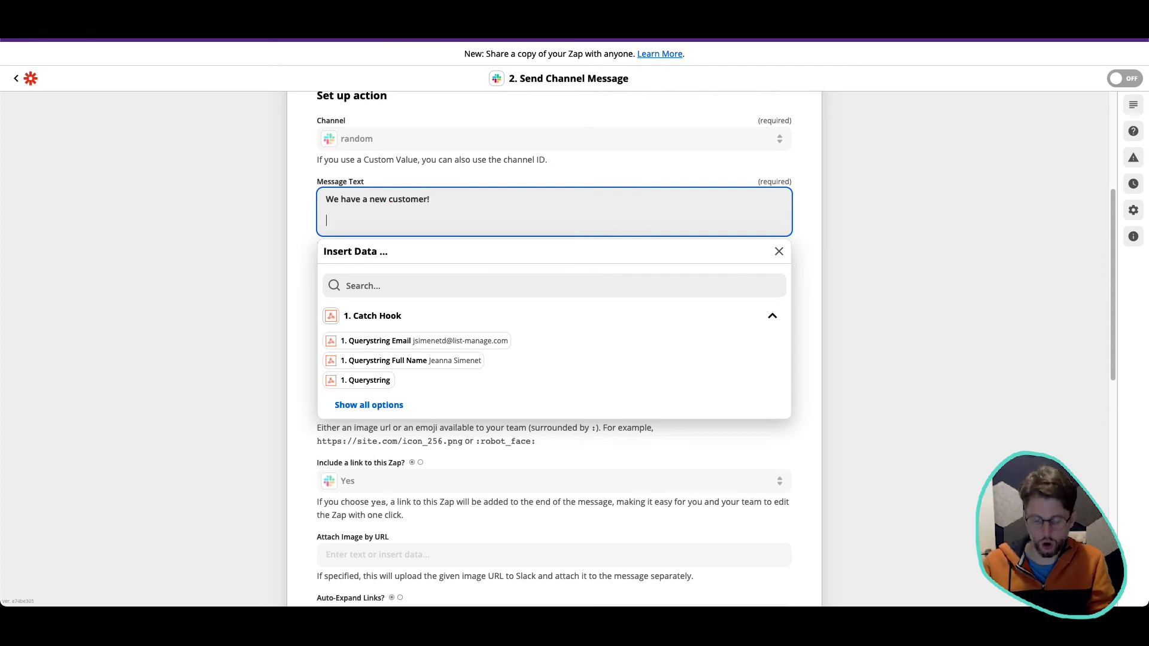
pyautogui.write('Name:')
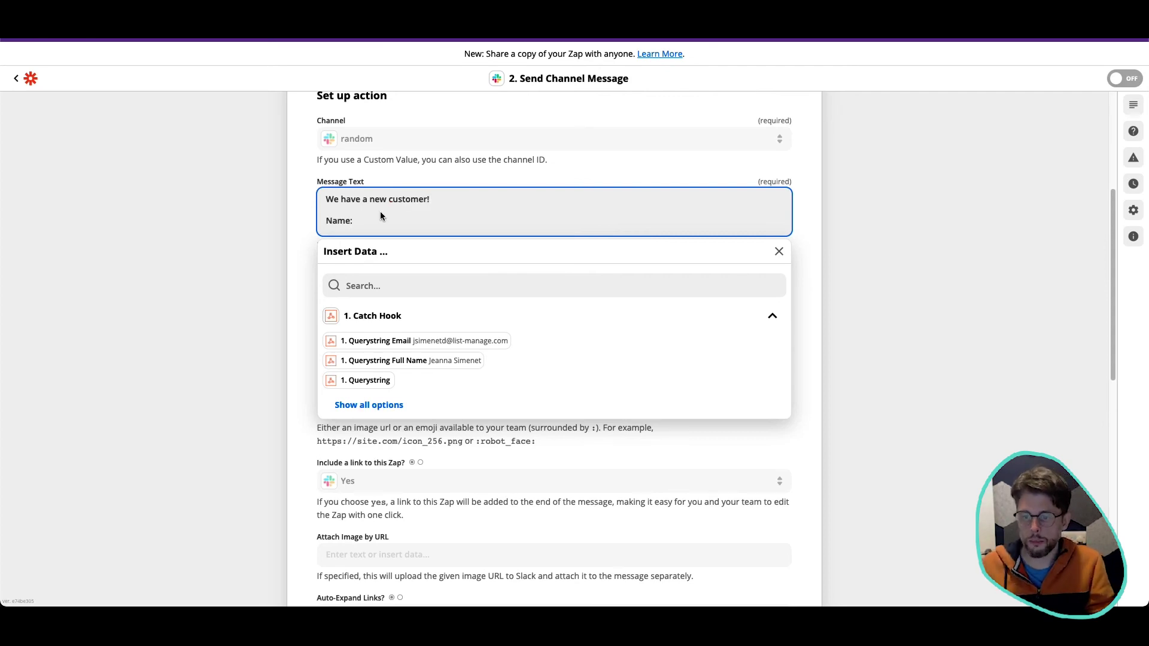
pyautogui.click(461, 361)
pyautogui.press('Return')
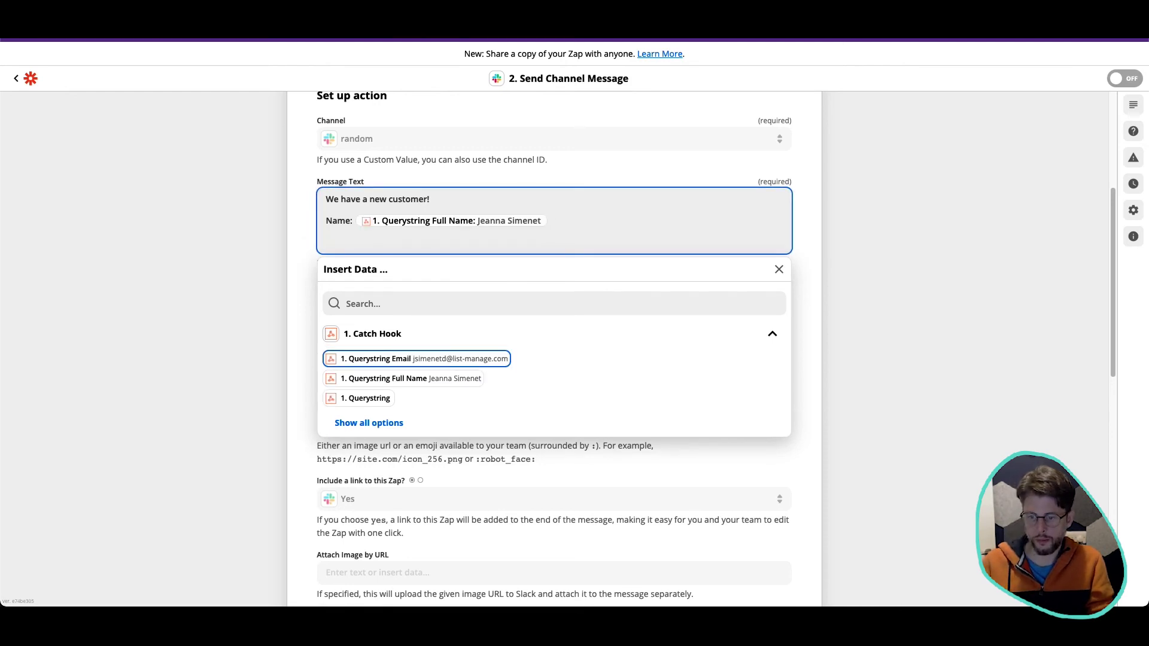
# - Add 'Car:' and 'Email:' lines filled with the Car and Email fields
pyautogui.click(398, 422)
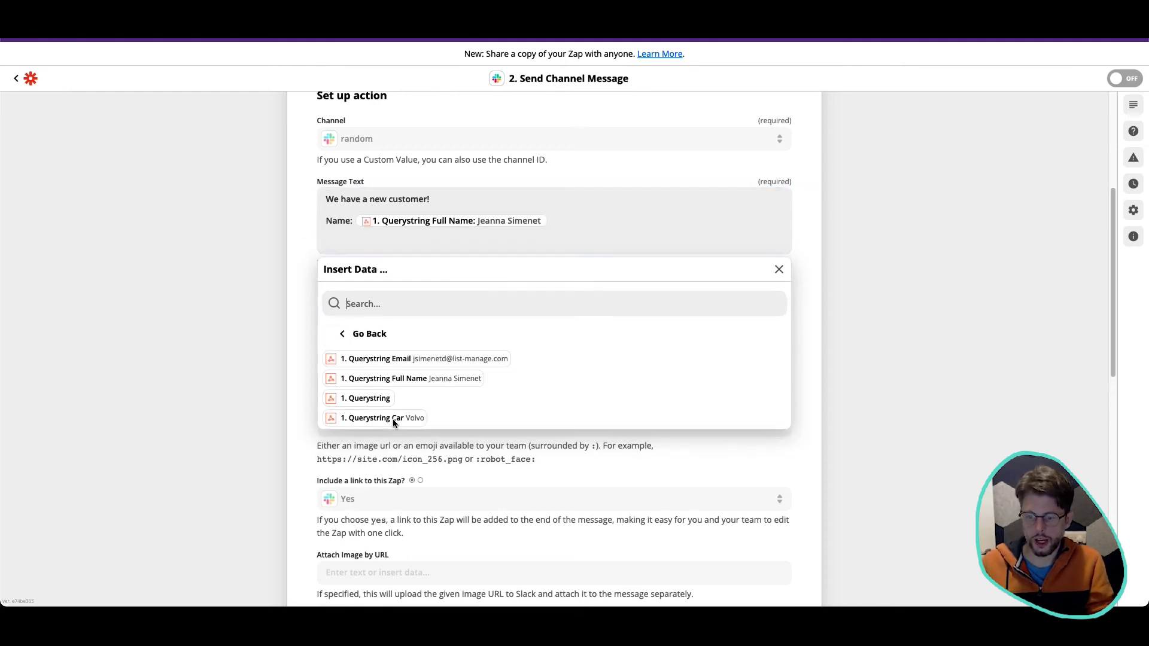
pyautogui.click(405, 246)
pyautogui.write('Car')
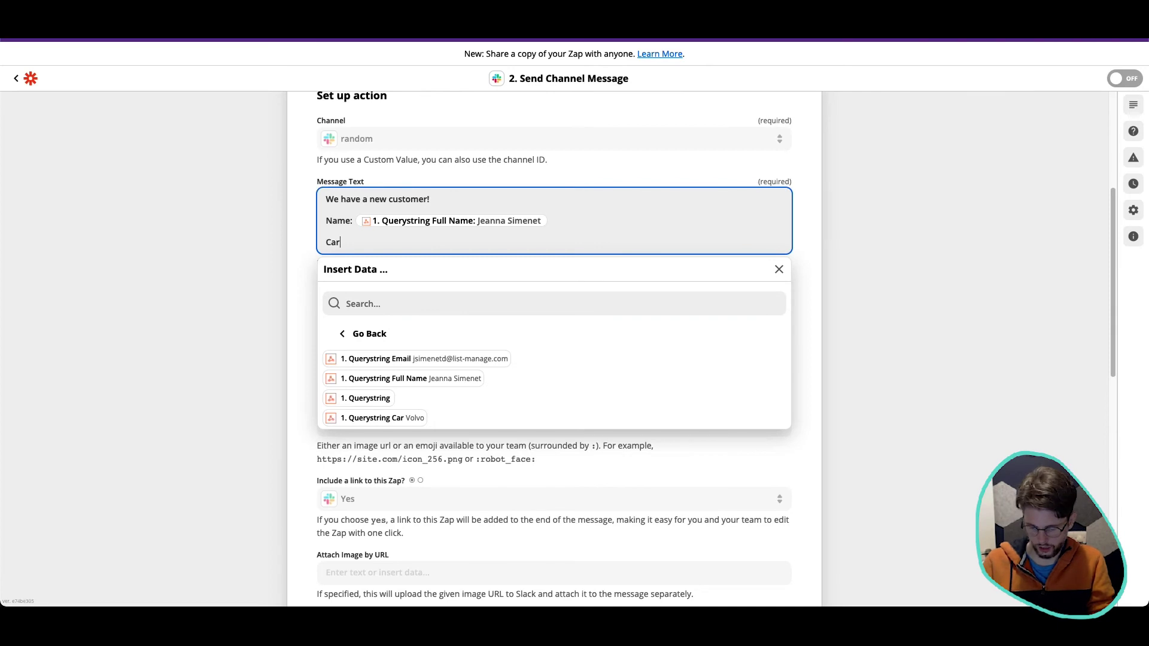
pyautogui.write(':')
pyautogui.click(395, 418)
pyautogui.press('Return')
pyautogui.write('Email:')
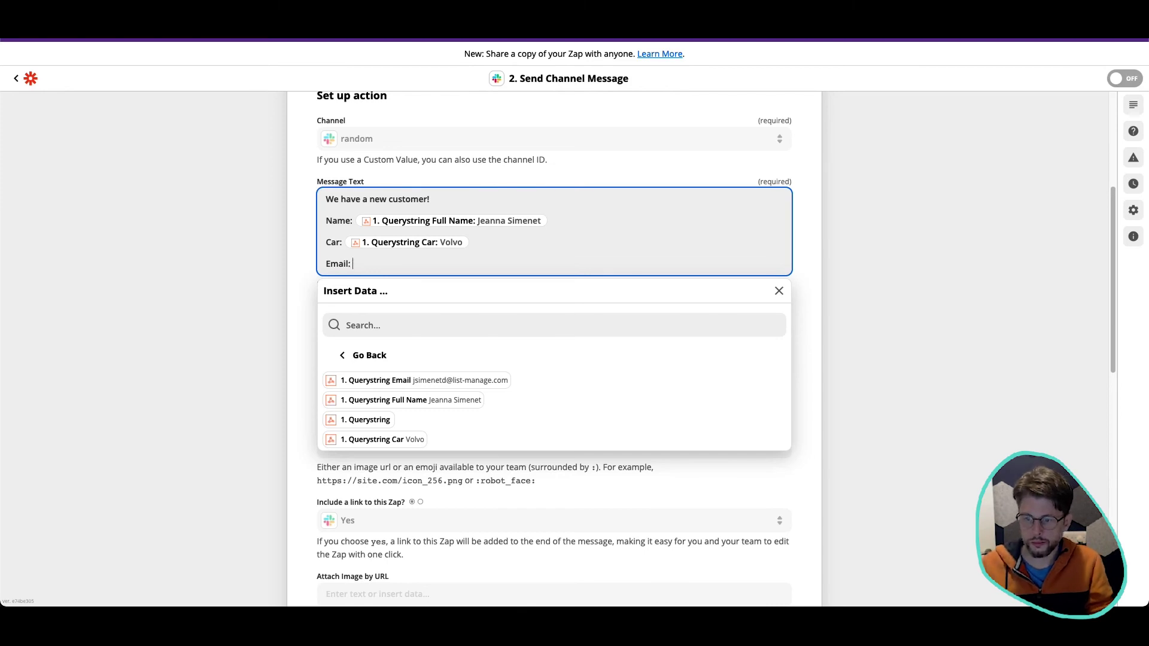
pyautogui.click(469, 382)
pyautogui.click(925, 328)
# - Set the bot name to 'Zap Bot' and the bot icon to :pray:
pyautogui.scroll(-2, 538, 299)
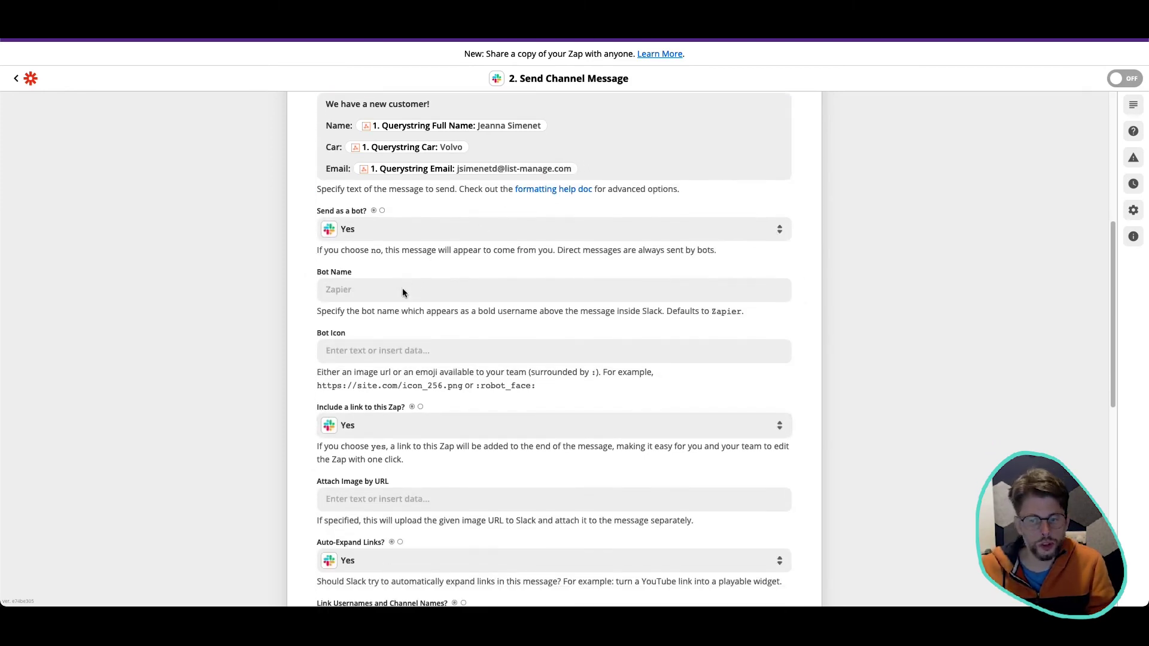
pyautogui.click(383, 289)
pyautogui.write('Zap Bot')
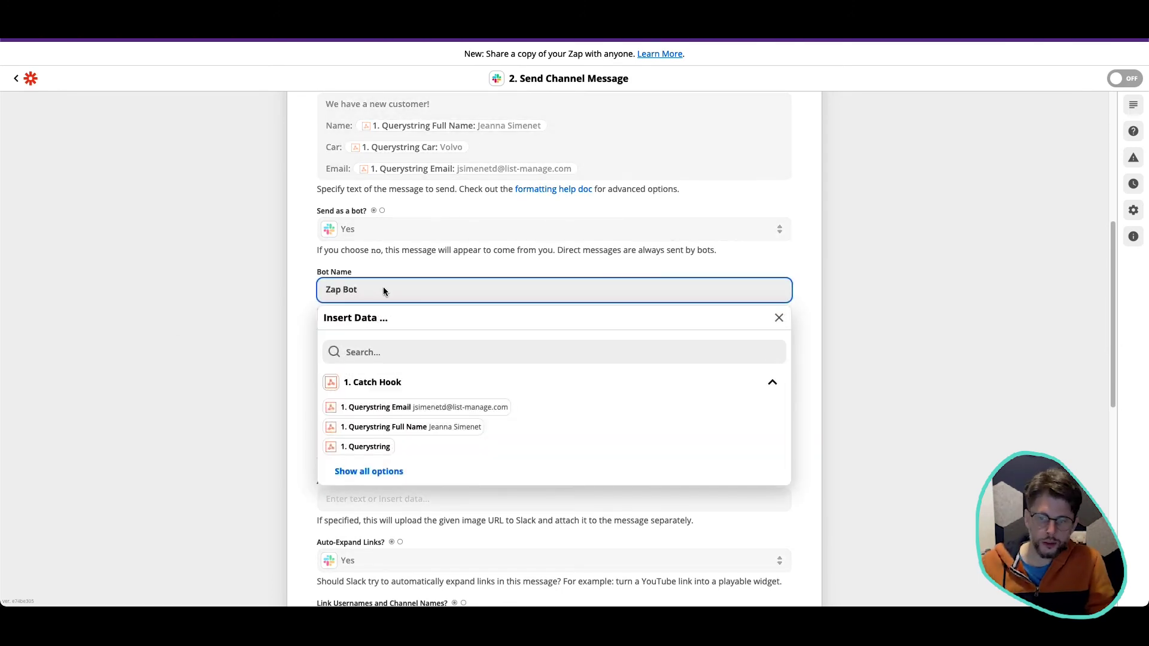
pyautogui.click(77, 343)
pyautogui.click(385, 354)
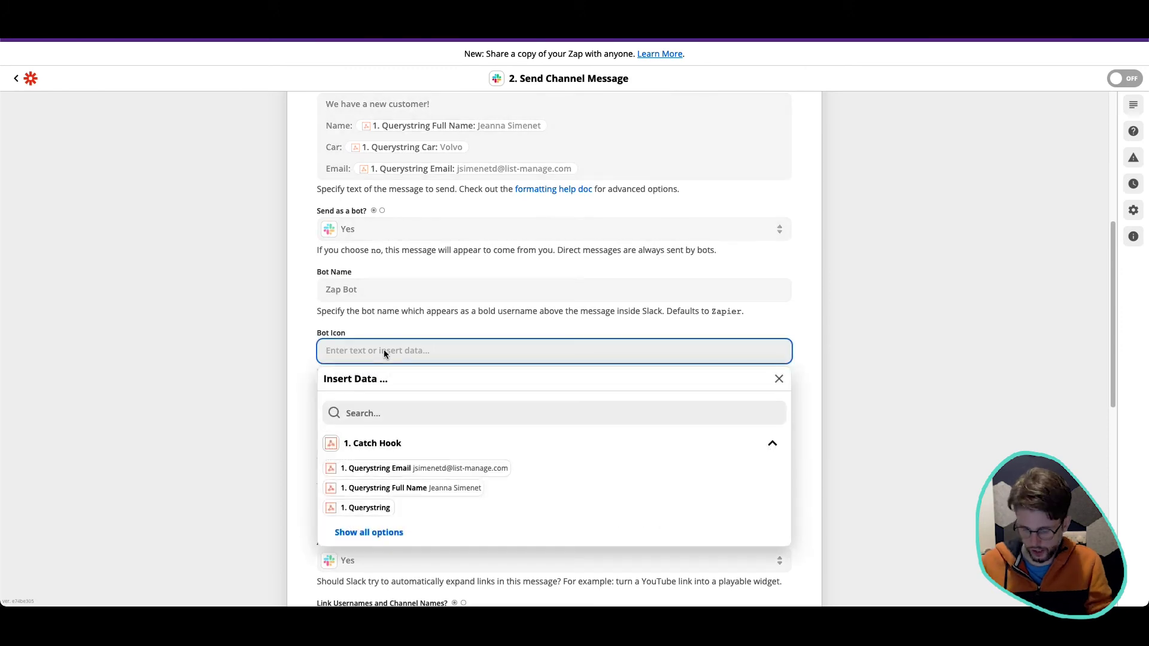
pyautogui.write(':pray')
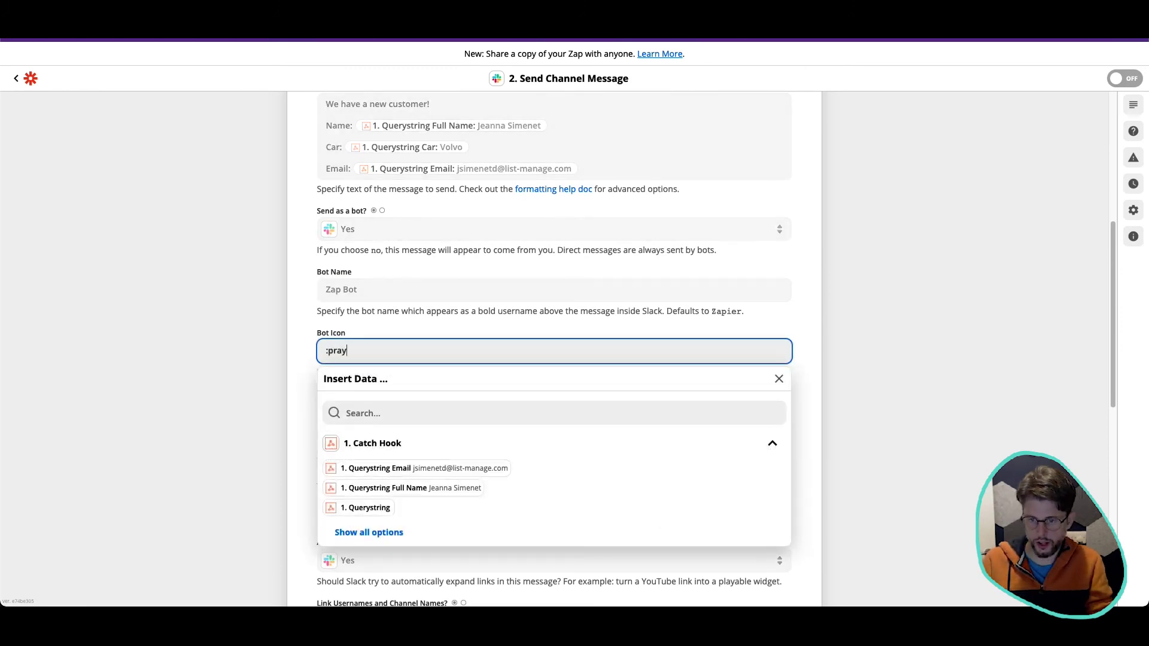
pyautogui.write(':')
pyautogui.click(915, 321)
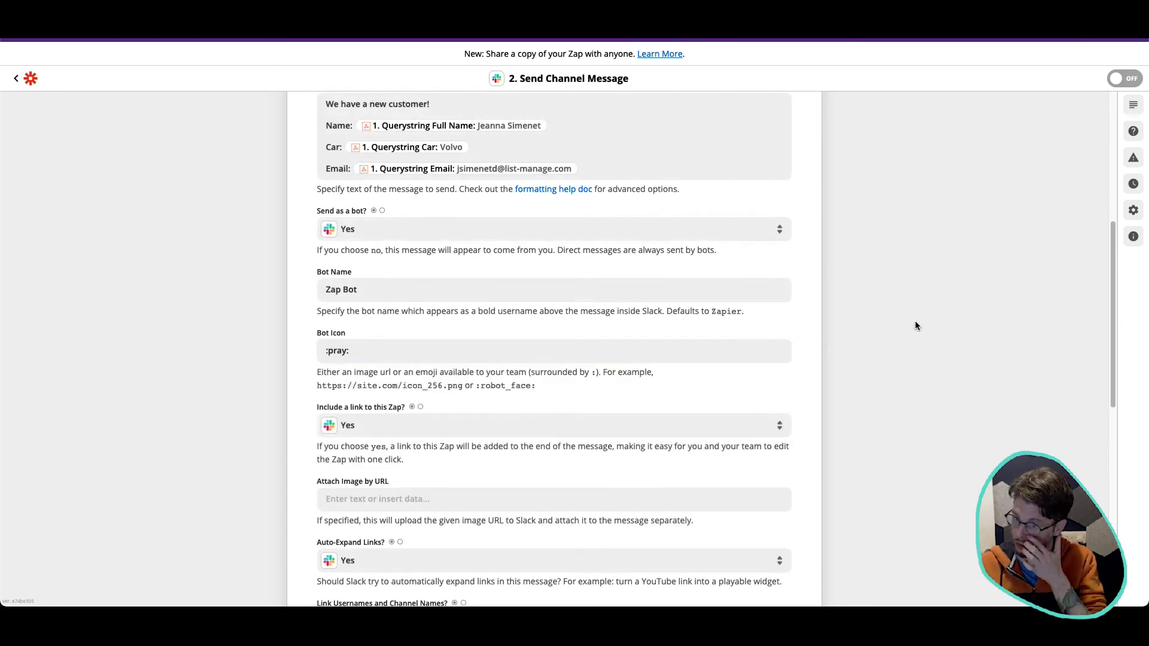
pyautogui.scroll(-10, 915, 321)
pyautogui.click(651, 528)
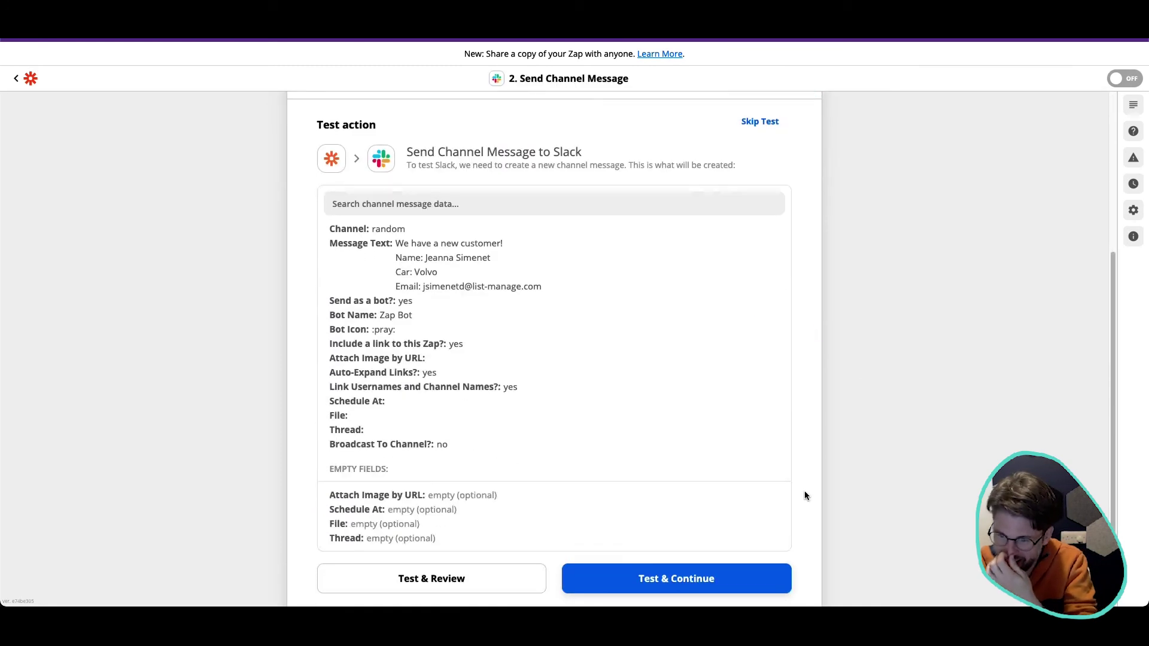
# - Send a test and check Zap Bot's #random post shows the customer's name, car and email
pyautogui.click(449, 586)
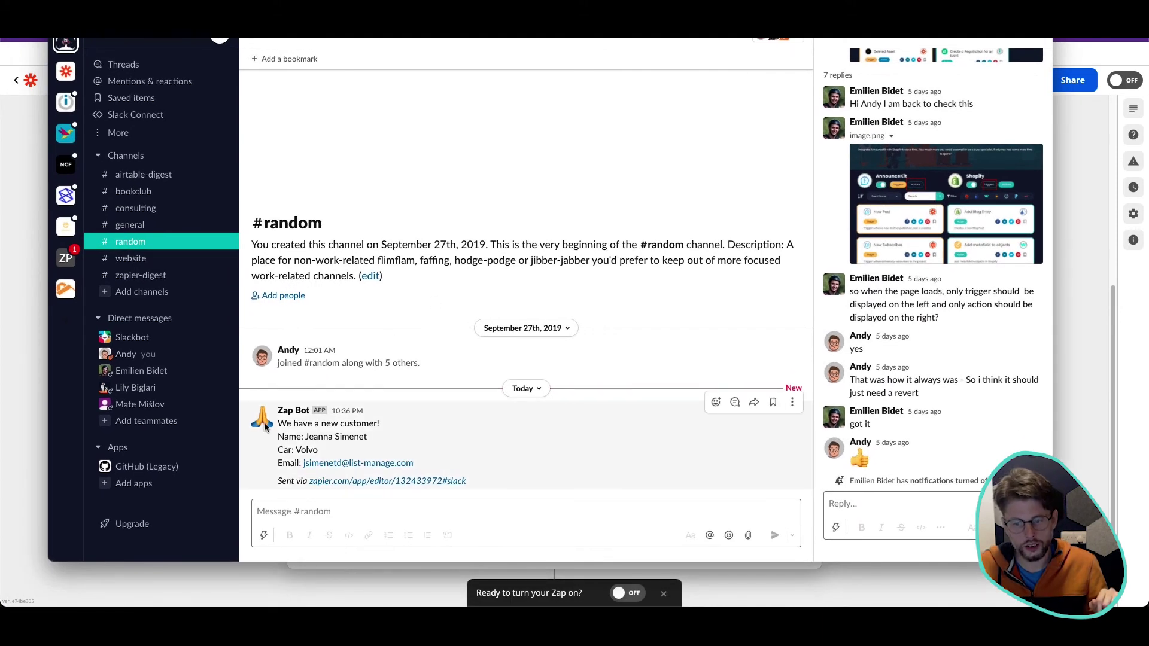
pyautogui.moveTo(277, 426); pyautogui.dragTo(378, 443)
pyautogui.click(378, 443)
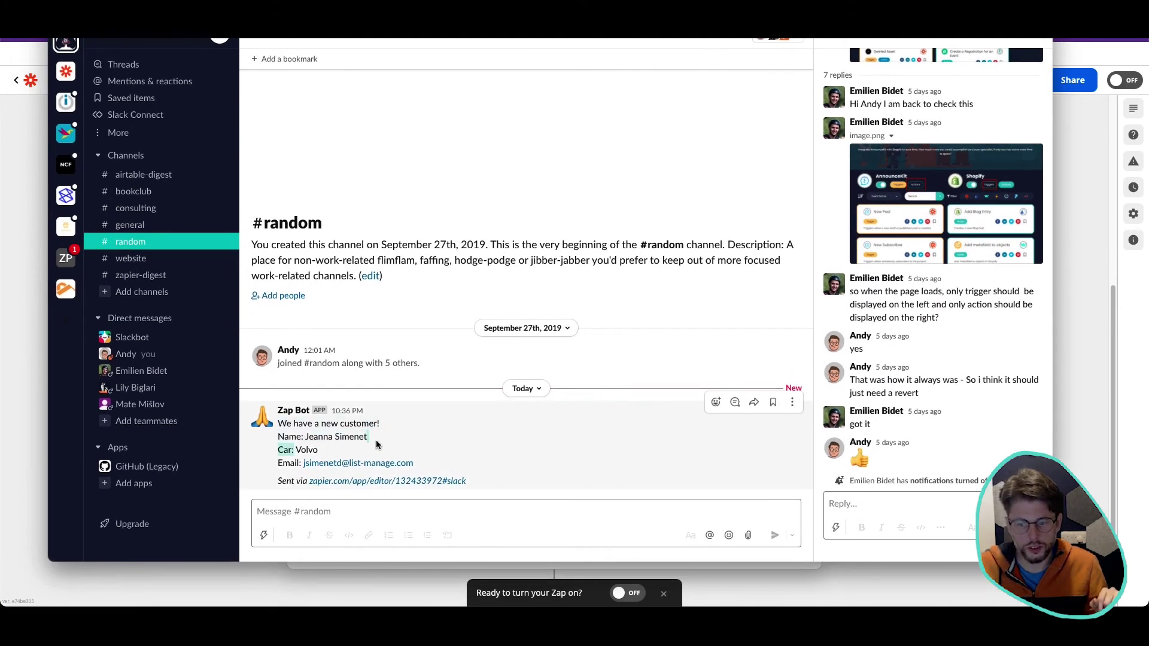
pyautogui.moveTo(290, 465); pyautogui.dragTo(469, 465)
pyautogui.click(469, 465)
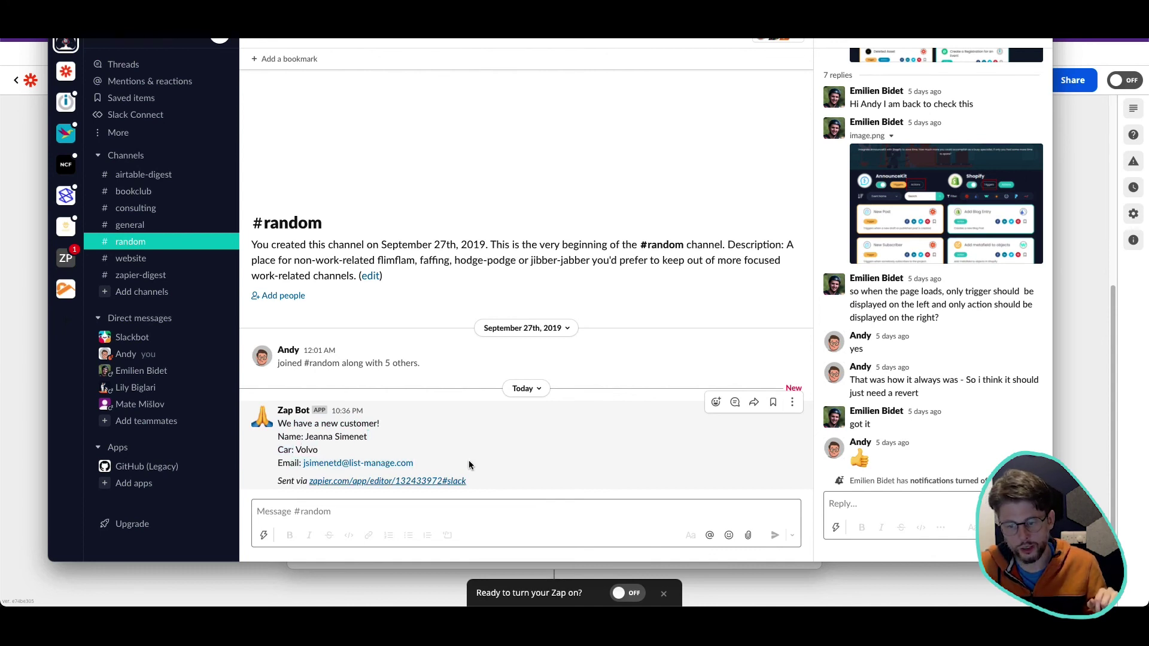
# - Return to the Zap editor and close the tested Slack step
pyautogui.click(1079, 378)
pyautogui.click(545, 555)
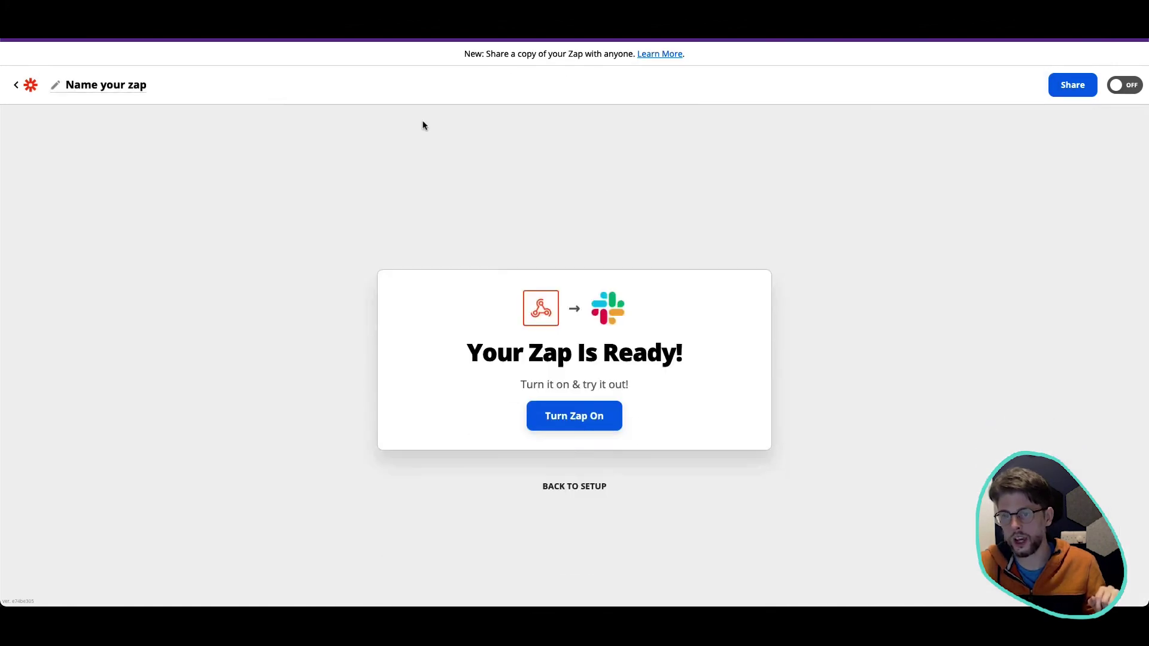